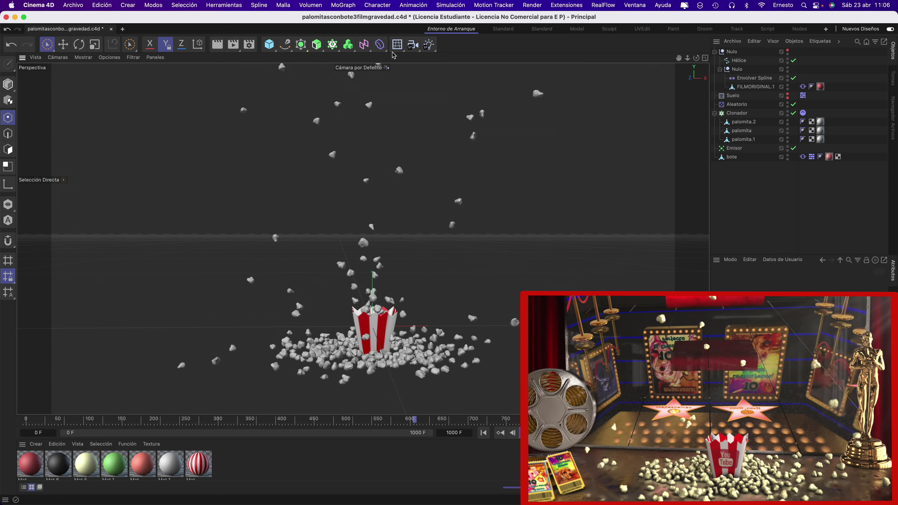
# - Start a new project with a 200 cm cube converted to an editable polygon object
pyautogui.click(500, 30)
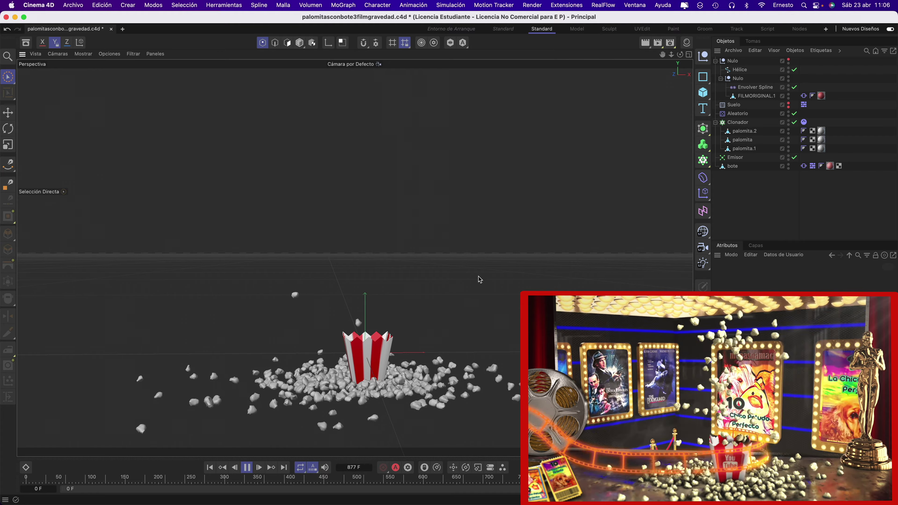
pyautogui.click(451, 29)
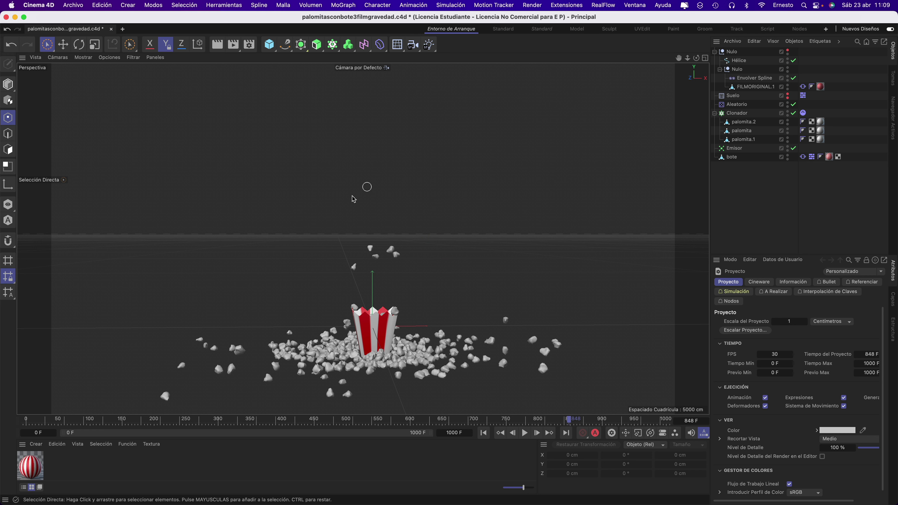
pyautogui.click(123, 30)
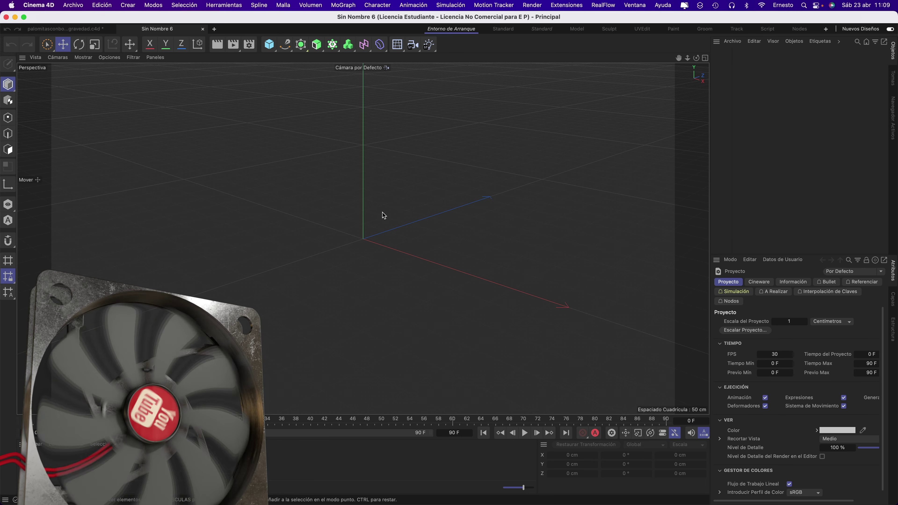
pyautogui.click(269, 45)
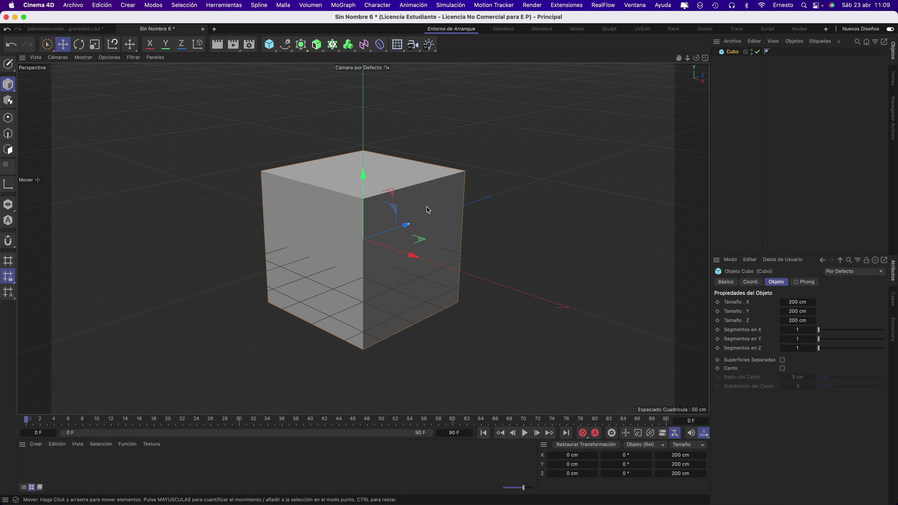
pyautogui.click(8, 65)
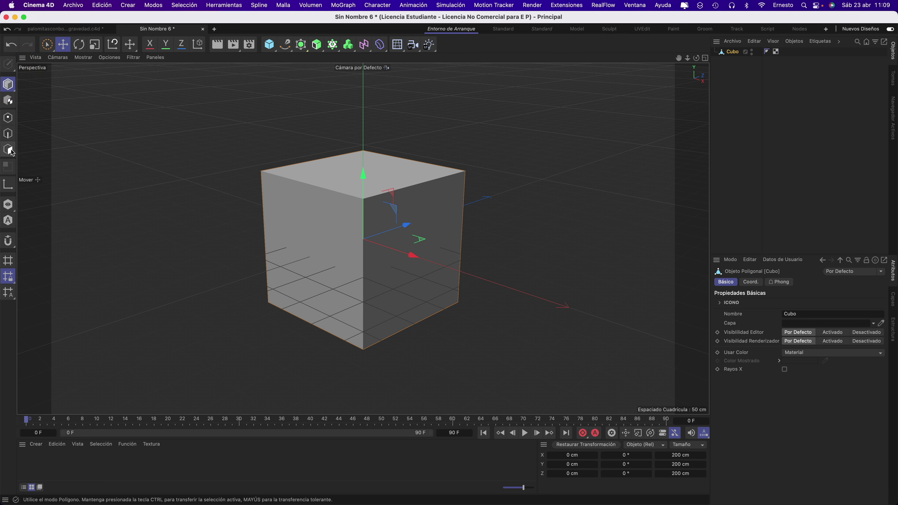
# - Inner-extrude the cube's top face about 3.33 cm and sink it down into the cube
pyautogui.click(12, 151)
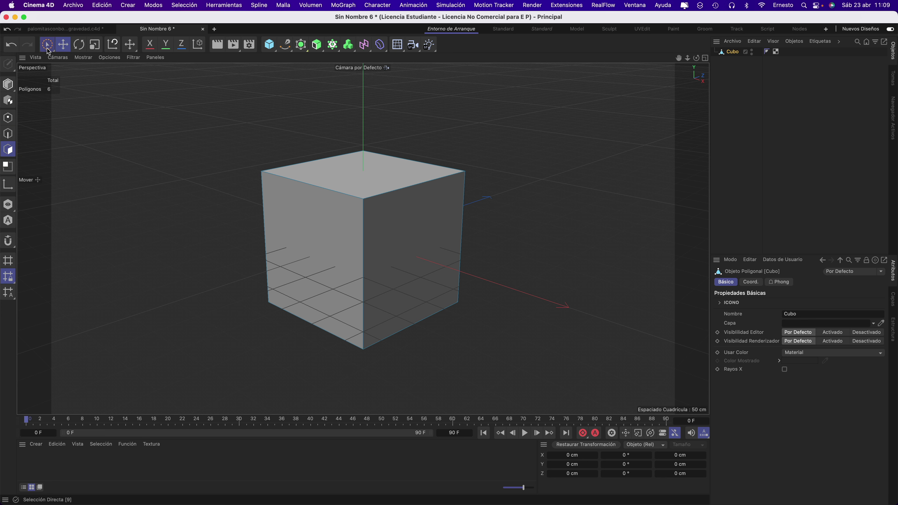
pyautogui.click(48, 50)
pyautogui.click(384, 181)
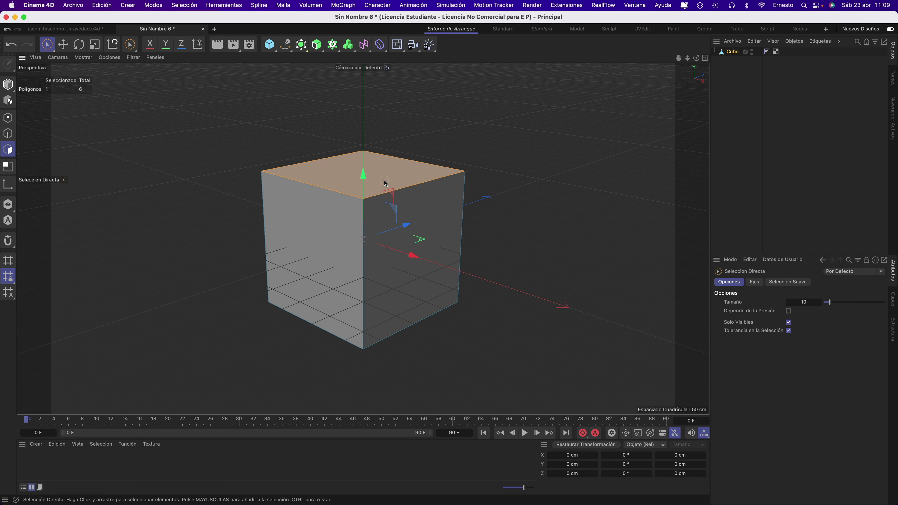
pyautogui.moveTo(556, 182)
pyautogui.keyDown('alt'); pyautogui.mouseDown()
pyautogui.moveTo(598, 203)
pyautogui.moveTo(596, 239)
pyautogui.mouseUp(); pyautogui.keyUp('alt')
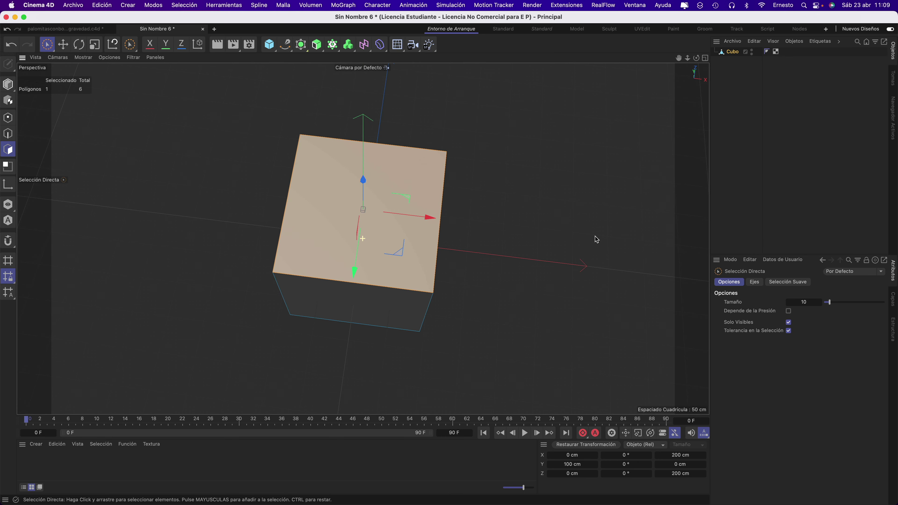
pyautogui.rightClick(524, 223)
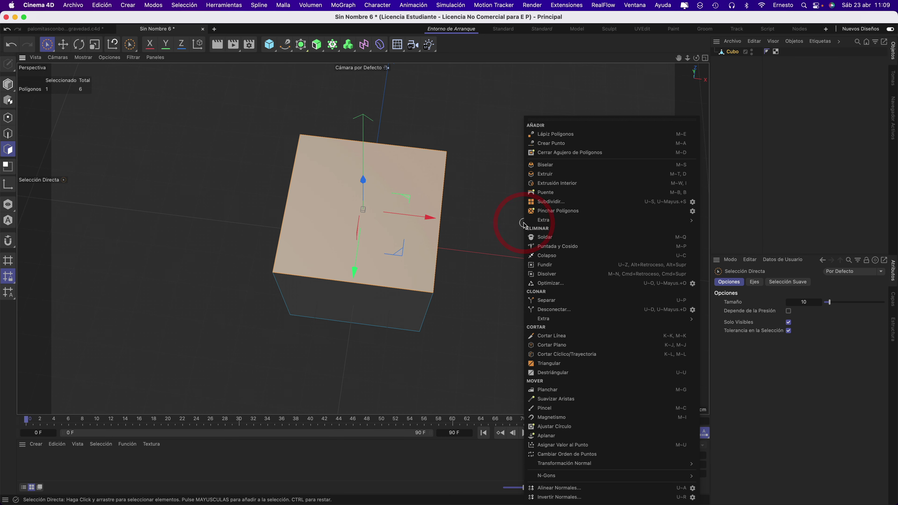
pyautogui.click(562, 184)
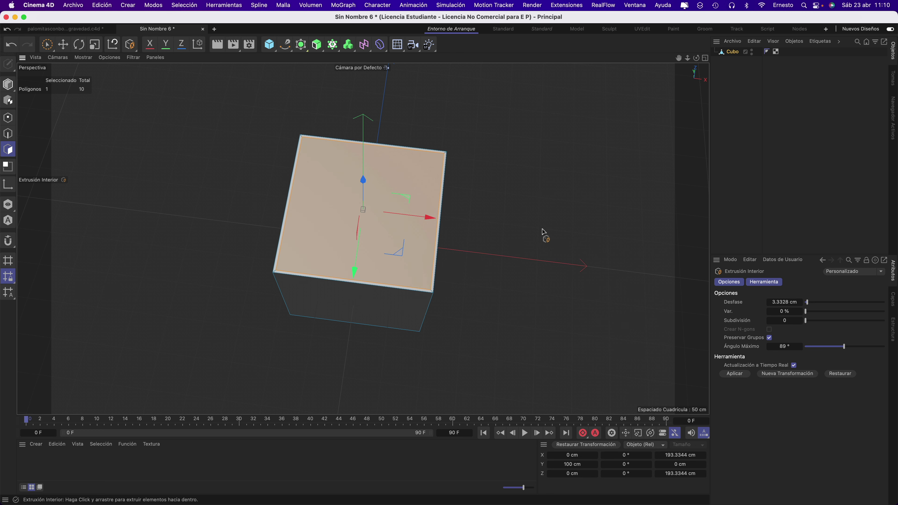
pyautogui.keyDown('alt'); pyautogui.moveTo(544, 229); pyautogui.dragTo(513, 177); pyautogui.keyUp('alt')
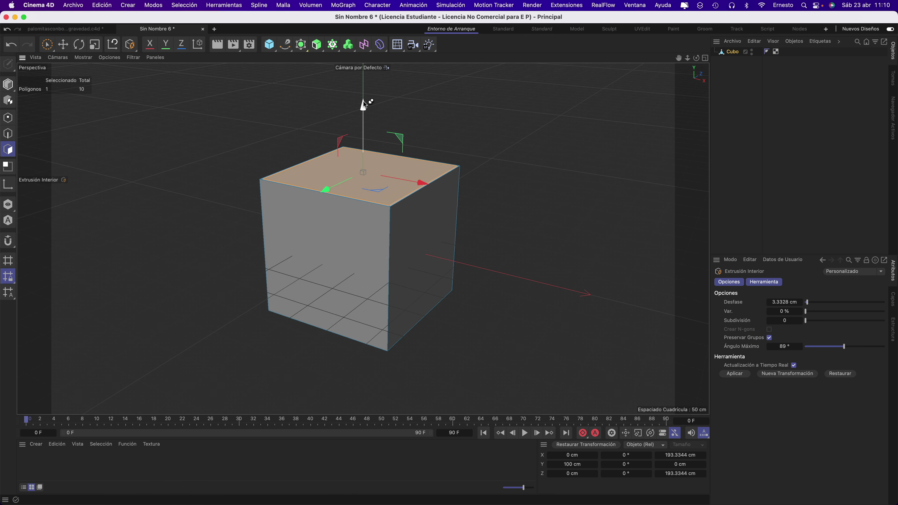
pyautogui.keyDown('ctrl'); pyautogui.moveTo(363, 101); pyautogui.dragTo(362, 133); pyautogui.keyUp('ctrl')
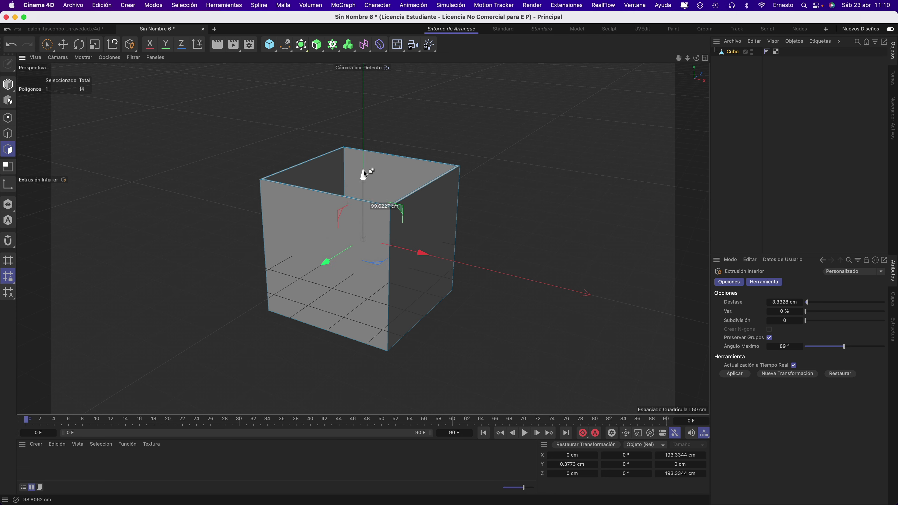
pyautogui.moveTo(364, 174); pyautogui.dragTo(364, 174)
pyautogui.moveTo(563, 169)
pyautogui.keyDown('alt'); pyautogui.mouseDown()
pyautogui.moveTo(563, 200)
pyautogui.moveTo(607, 206)
pyautogui.moveTo(648, 173)
pyautogui.moveTo(529, 177)
pyautogui.moveTo(530, 227)
pyautogui.moveTo(625, 167)
pyautogui.moveTo(485, 152)
pyautogui.moveTo(452, 205)
pyautogui.moveTo(539, 197)
pyautogui.moveTo(569, 216)
pyautogui.moveTo(615, 201)
pyautogui.moveTo(623, 248)
pyautogui.moveTo(631, 248)
pyautogui.moveTo(632, 184)
pyautogui.moveTo(527, 193)
pyautogui.moveTo(615, 226)
pyautogui.moveTo(638, 250)
pyautogui.moveTo(635, 242)
pyautogui.mouseUp(); pyautogui.keyUp('alt')
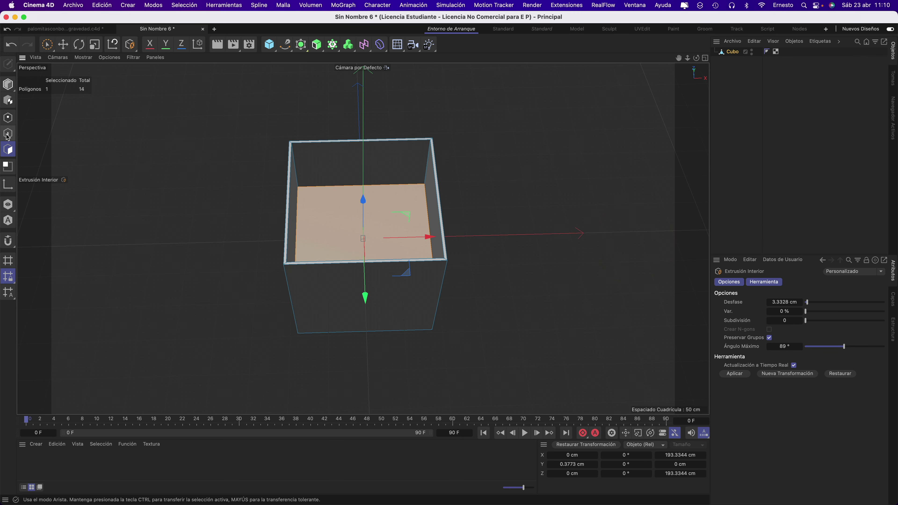
# - Loop-select the inner floor edge loop, then add the outer base edge loop
pyautogui.click(8, 136)
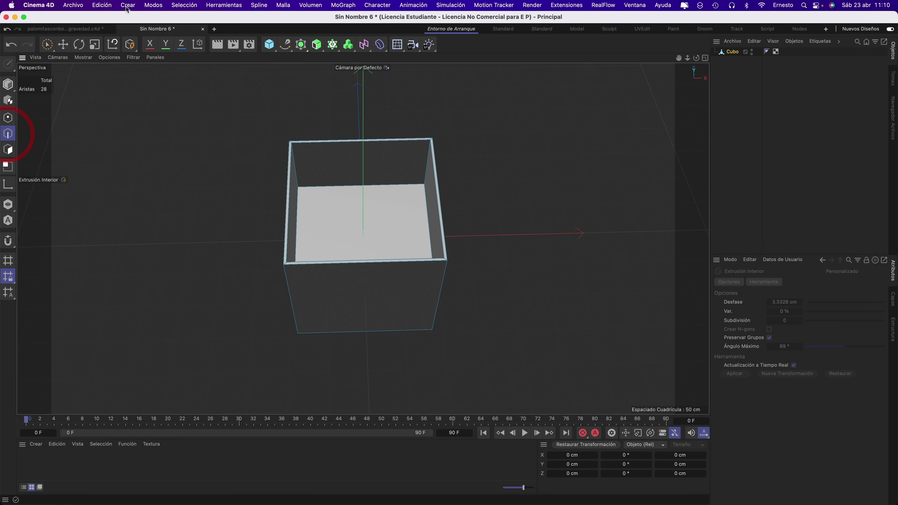
pyautogui.click(183, 5)
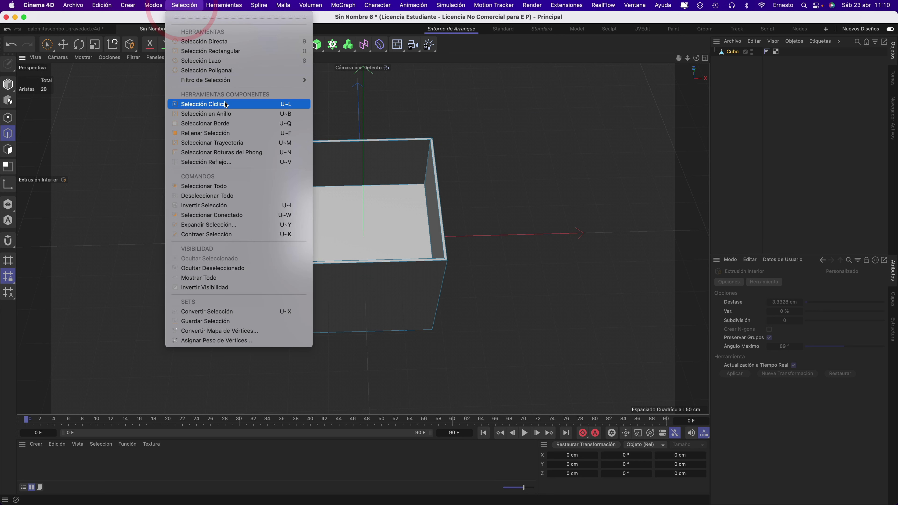
pyautogui.click(214, 105)
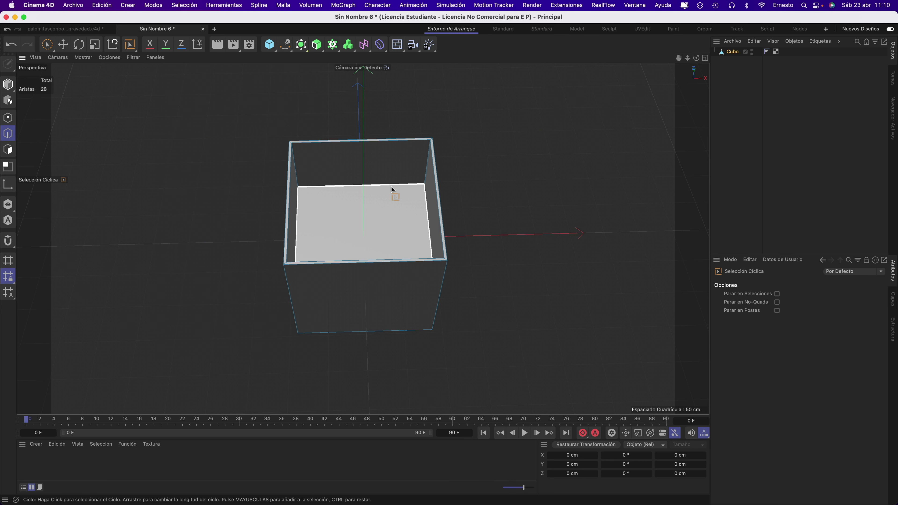
pyautogui.click(391, 186)
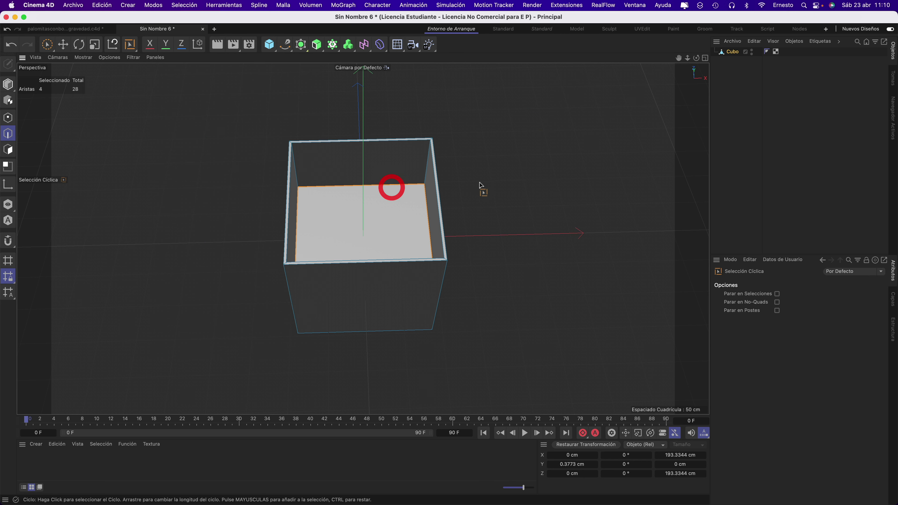
pyautogui.moveTo(699, 59); pyautogui.dragTo(682, 85)
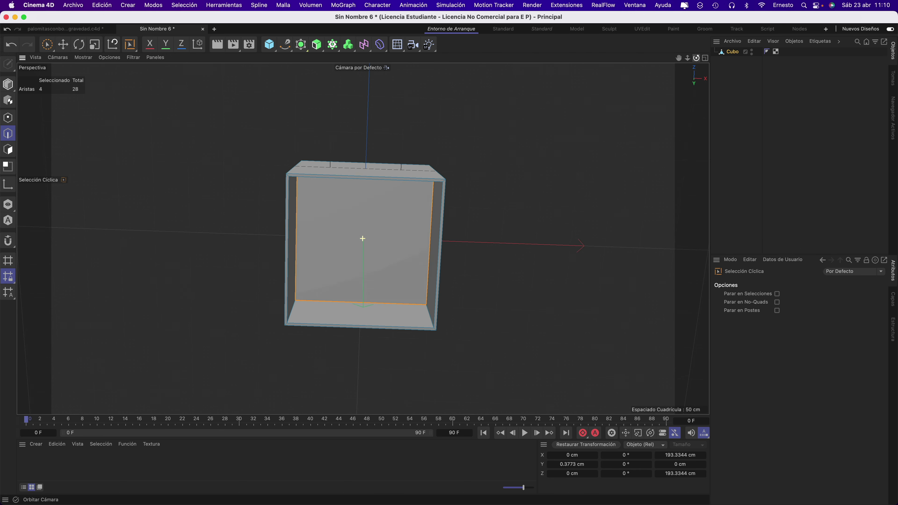
pyautogui.keyDown('alt'); pyautogui.moveTo(533, 206); pyautogui.dragTo(535, 209); pyautogui.keyUp('alt')
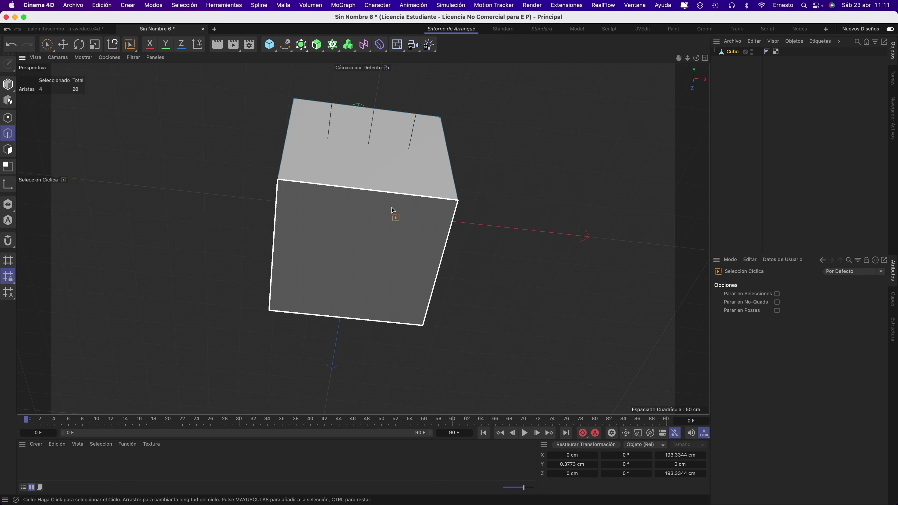
pyautogui.keyDown('shift'); pyautogui.click(391, 194); pyautogui.keyUp('shift')
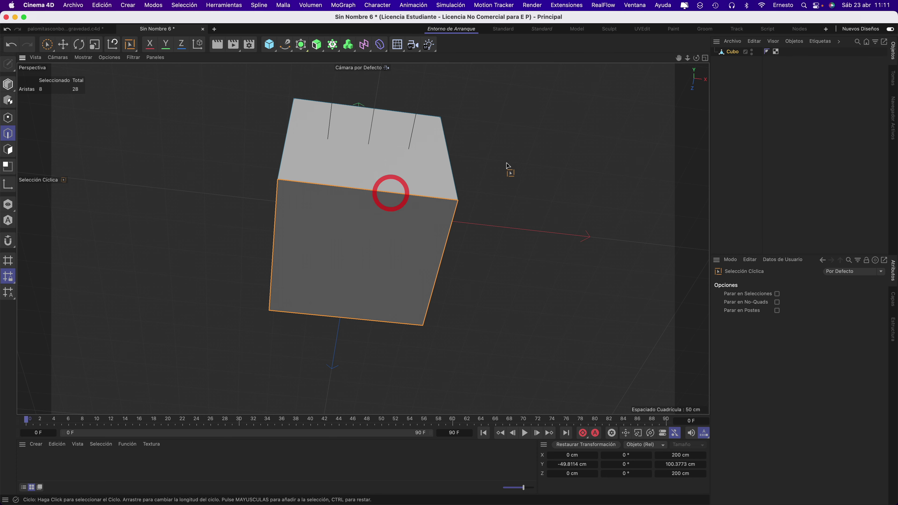
pyautogui.moveTo(513, 150)
pyautogui.keyDown('alt'); pyautogui.mouseDown()
pyautogui.moveTo(511, 236)
pyautogui.moveTo(458, 306)
pyautogui.moveTo(517, 198)
pyautogui.moveTo(514, 176)
pyautogui.moveTo(521, 315)
pyautogui.moveTo(513, 155)
pyautogui.moveTo(524, 317)
pyautogui.moveTo(519, 141)
pyautogui.moveTo(537, 278)
pyautogui.moveTo(517, 248)
pyautogui.moveTo(518, 138)
pyautogui.mouseUp(); pyautogui.keyUp('alt')
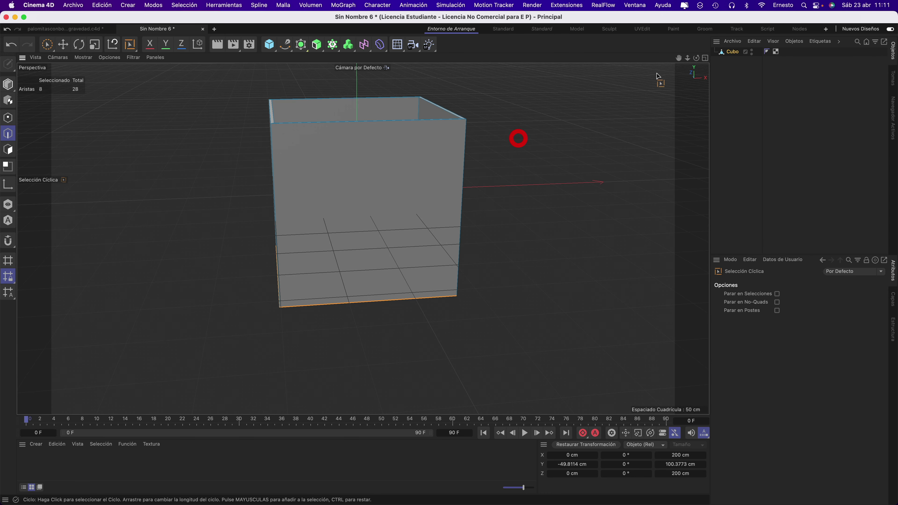
# - In a four-view layout, scale both selected bottom loops inward to taper the base
pyautogui.click(704, 59)
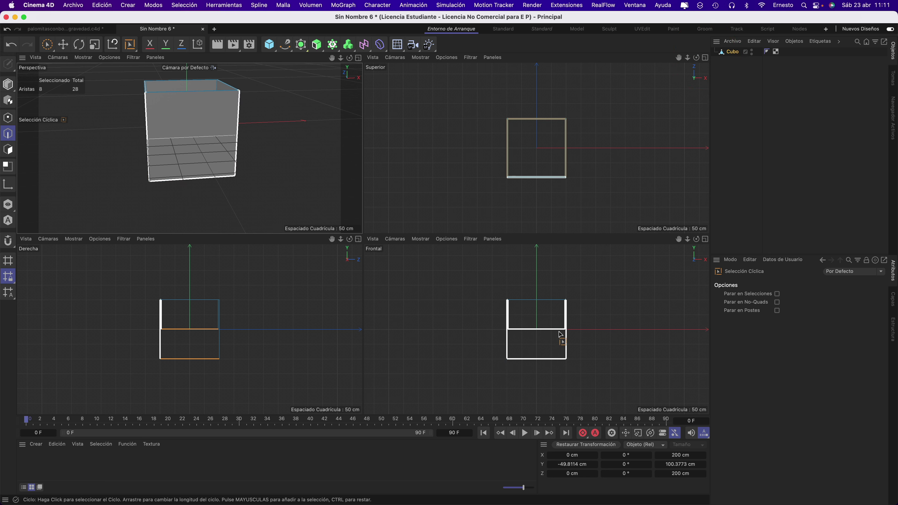
pyautogui.click(94, 45)
pyautogui.moveTo(642, 272); pyautogui.dragTo(538, 284)
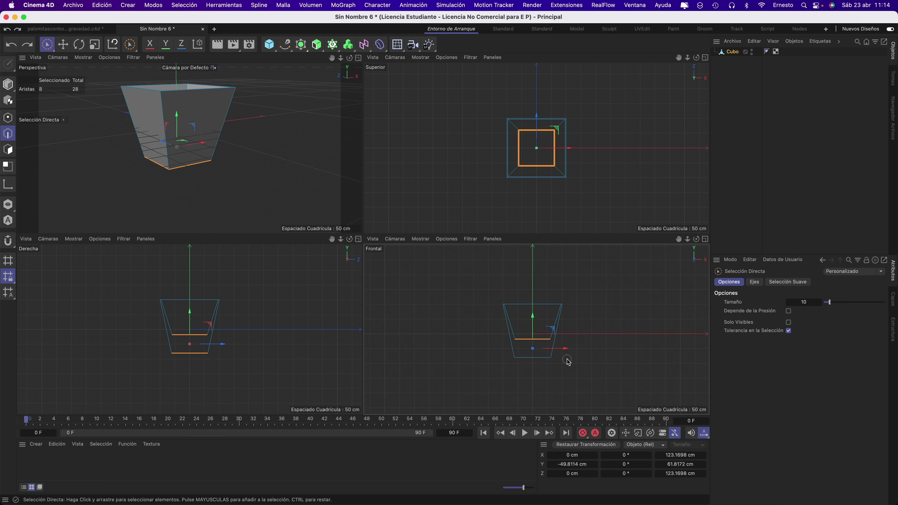
# - Rescale only the inner floor loop to about 117% and check it in Perspective view
pyautogui.click(473, 362)
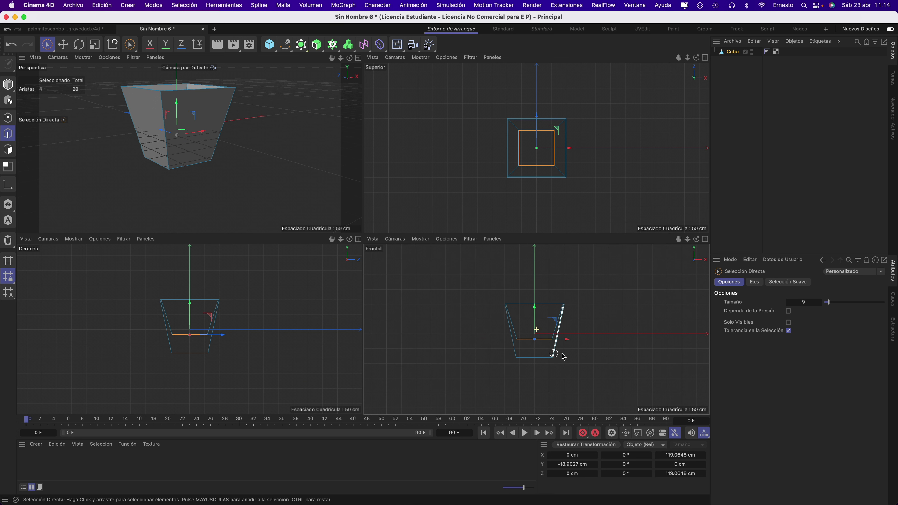
pyautogui.click(95, 44)
pyautogui.moveTo(634, 324); pyautogui.dragTo(673, 324)
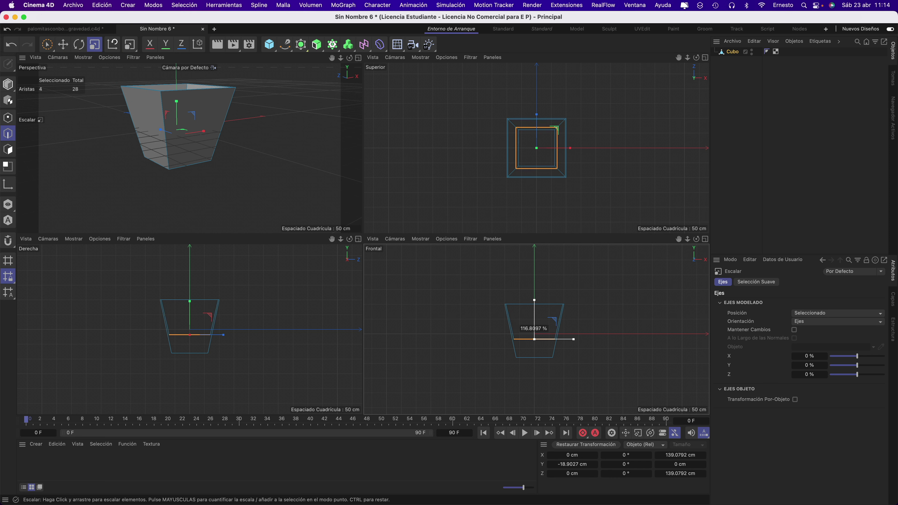
pyautogui.moveTo(673, 324); pyautogui.dragTo(674, 324)
pyautogui.click(357, 58)
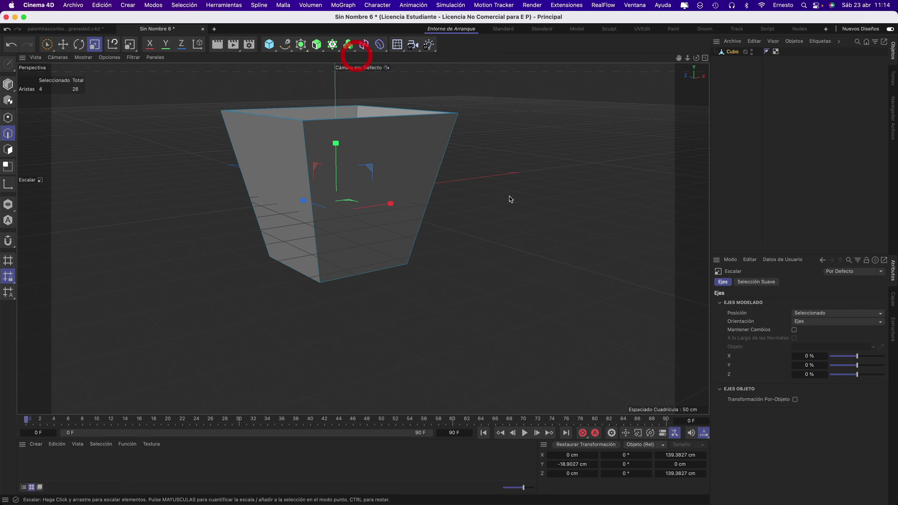
pyautogui.moveTo(515, 203)
pyautogui.keyDown('alt'); pyautogui.mouseDown()
pyautogui.moveTo(431, 247)
pyautogui.moveTo(439, 251)
pyautogui.mouseUp(); pyautogui.keyUp('alt')
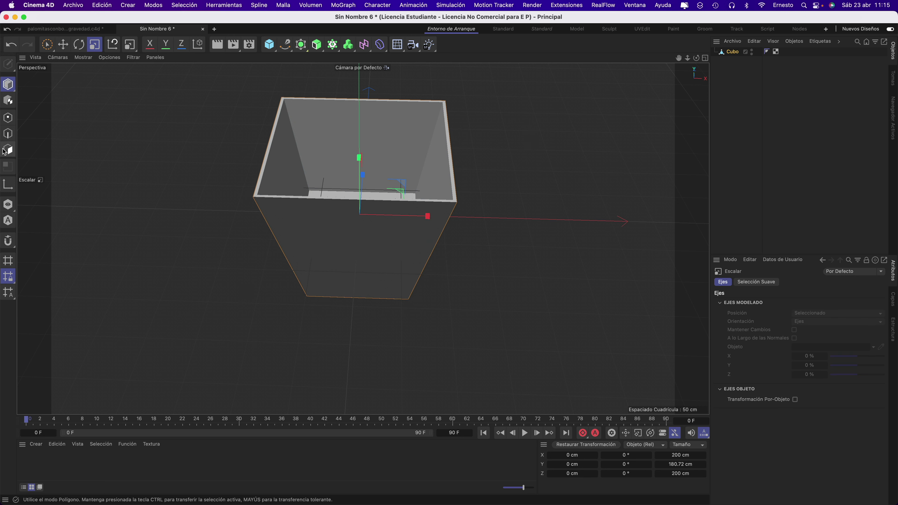
# - Add seven evenly spaced vertical loop cuts around the box's outer walls
pyautogui.click(8, 149)
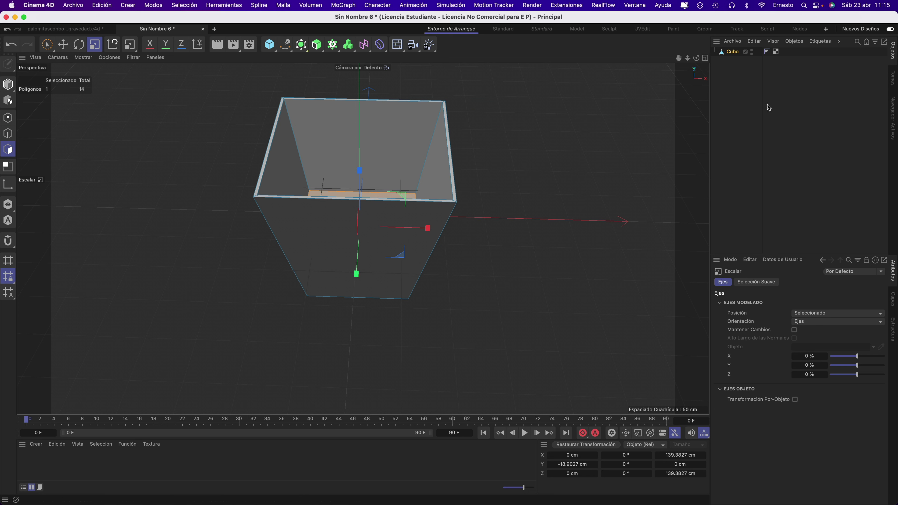
pyautogui.click(731, 52)
pyautogui.rightClick(516, 152)
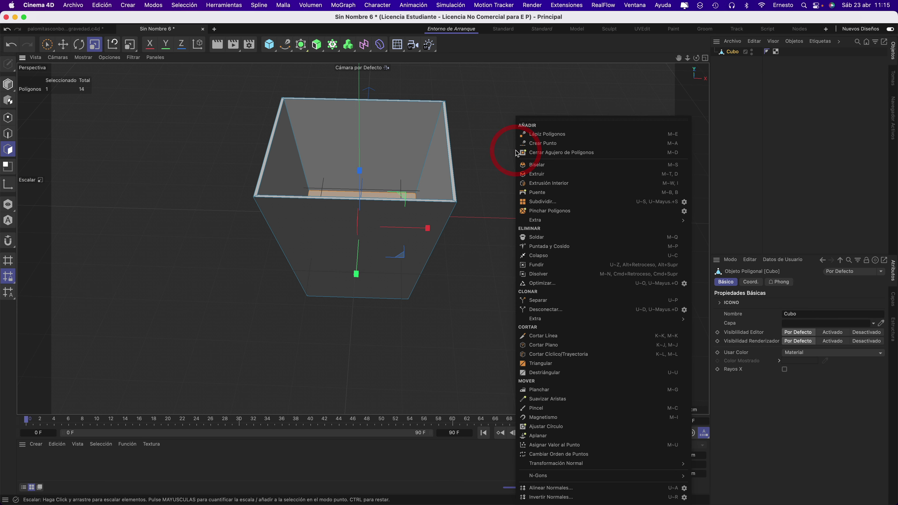
pyautogui.click(551, 356)
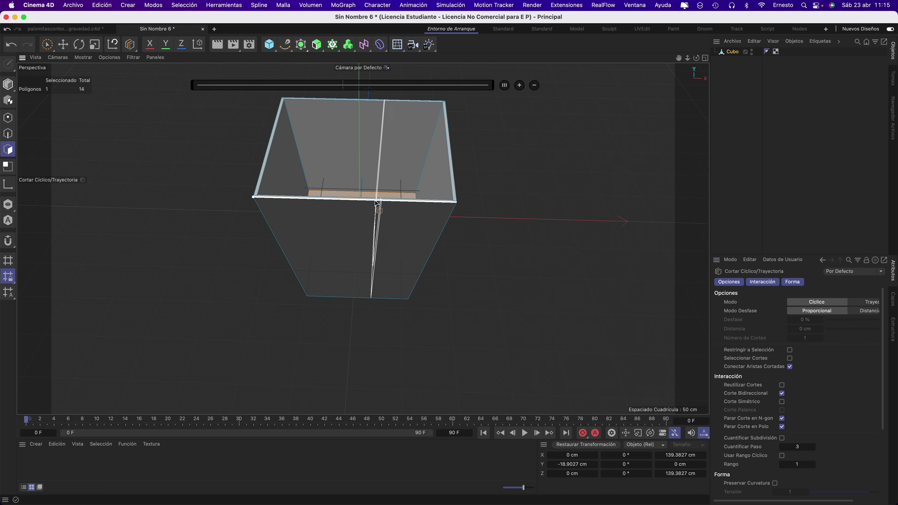
pyautogui.click(305, 199)
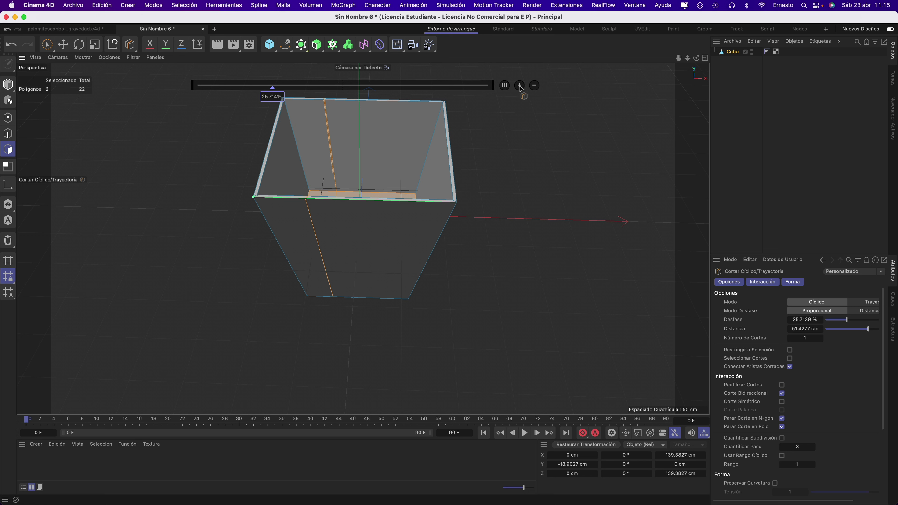
pyautogui.click(518, 85)
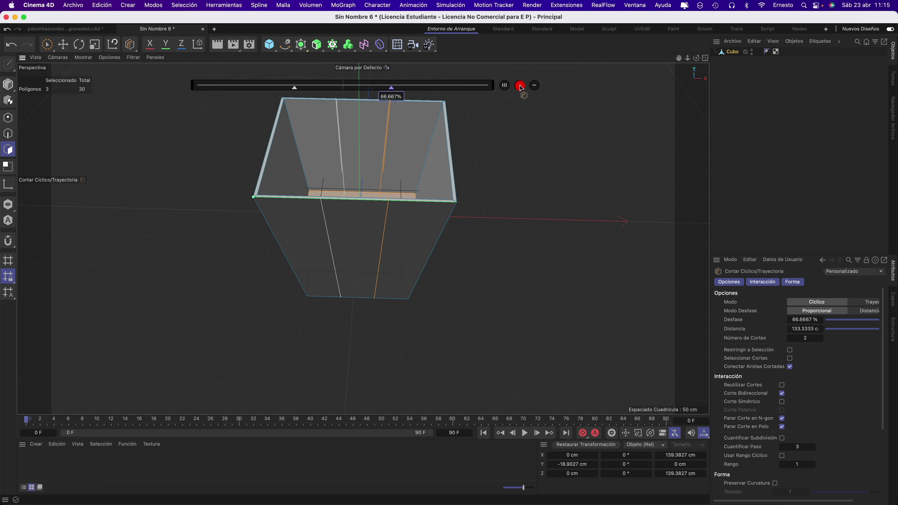
pyautogui.click(518, 85)
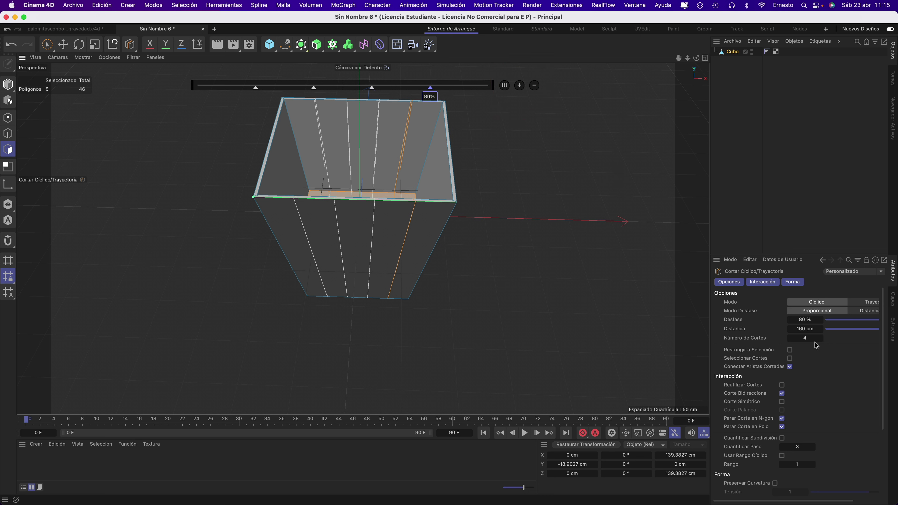
pyautogui.click(519, 85)
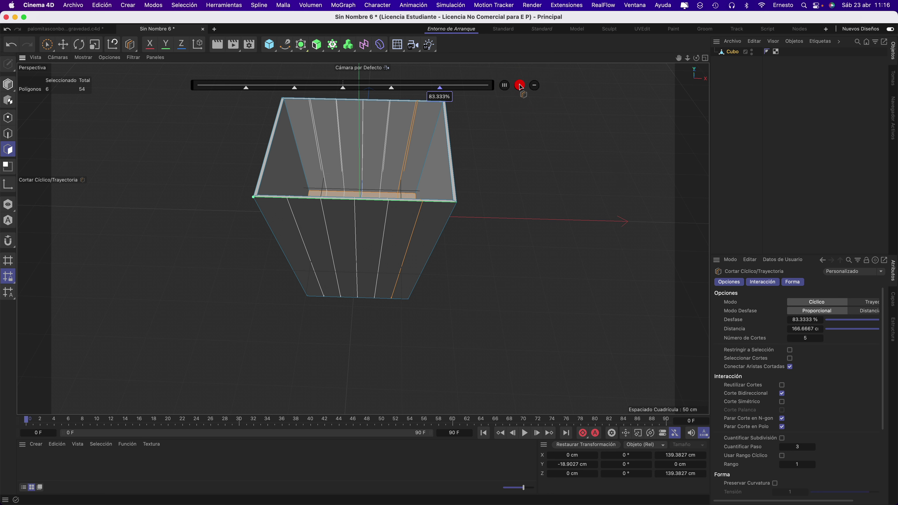
pyautogui.click(519, 86)
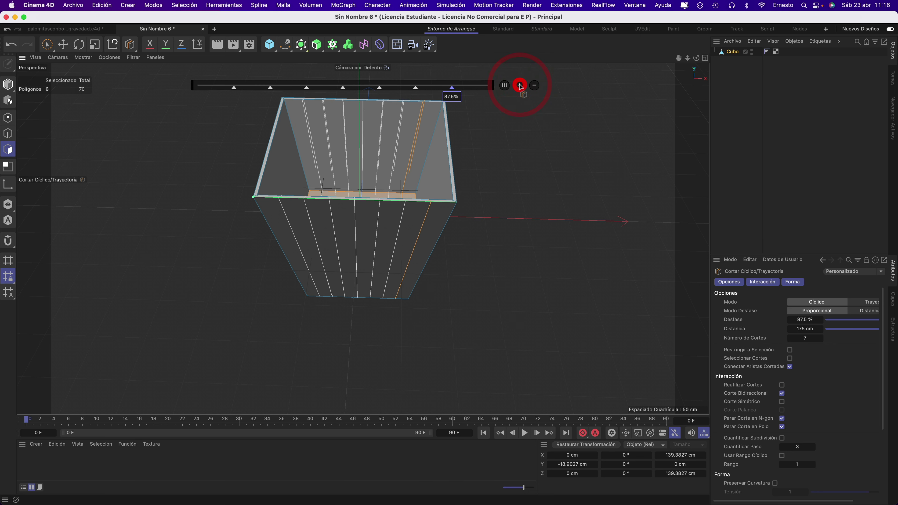
pyautogui.click(504, 86)
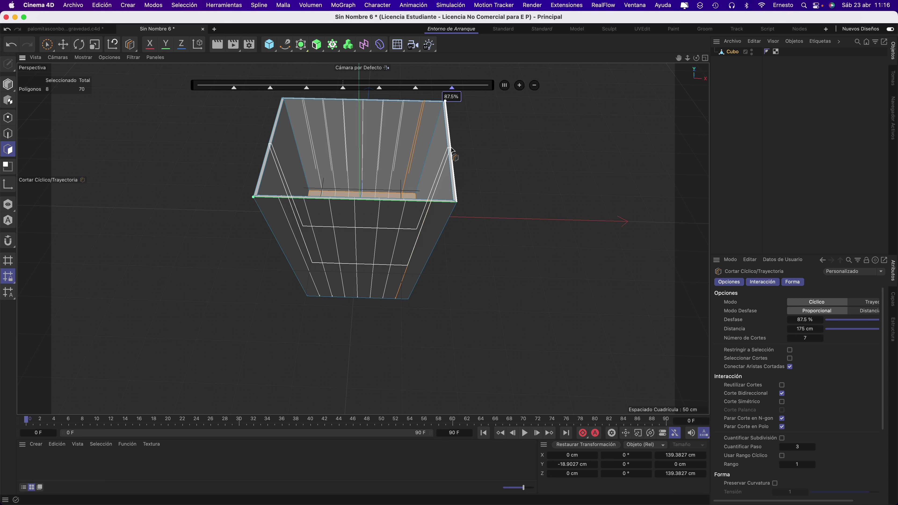
# - Add seven evenly spaced loop cuts around the box's inner walls
pyautogui.click(448, 157)
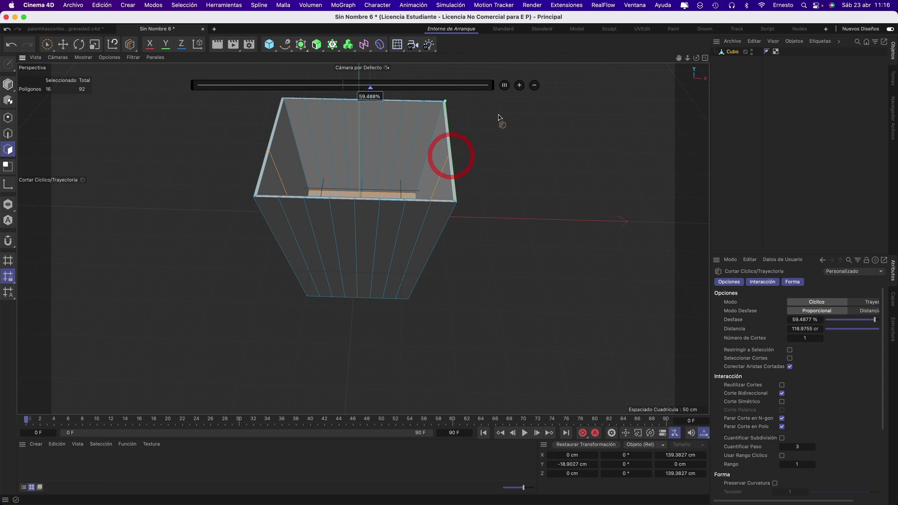
pyautogui.click(520, 86)
pyautogui.click(520, 85)
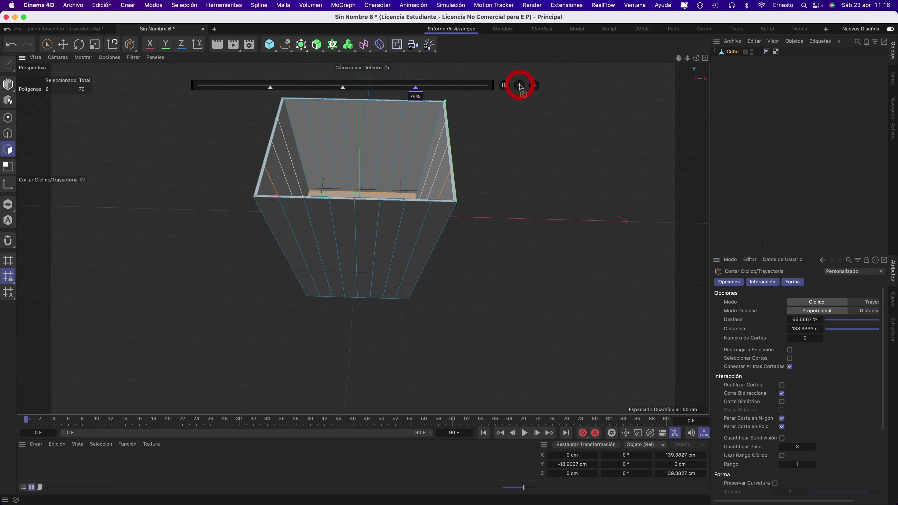
pyautogui.click(519, 85)
pyautogui.click(520, 85)
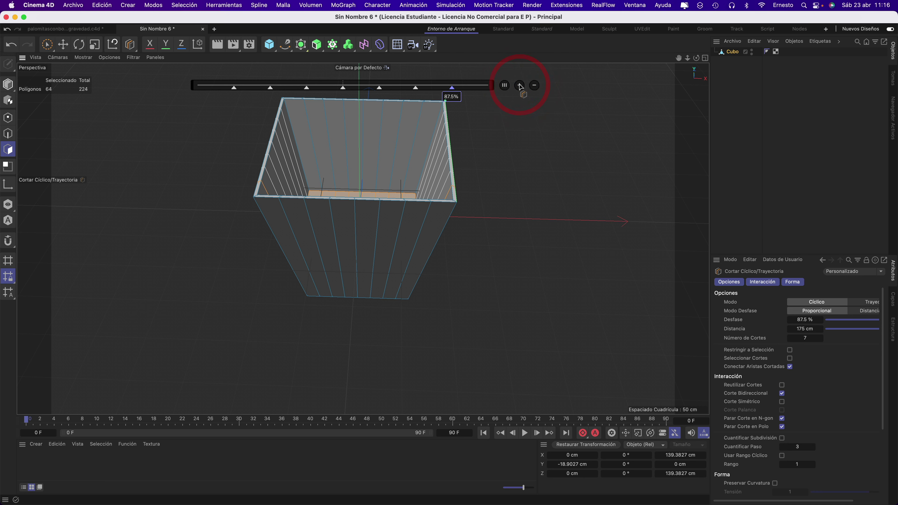
pyautogui.click(504, 86)
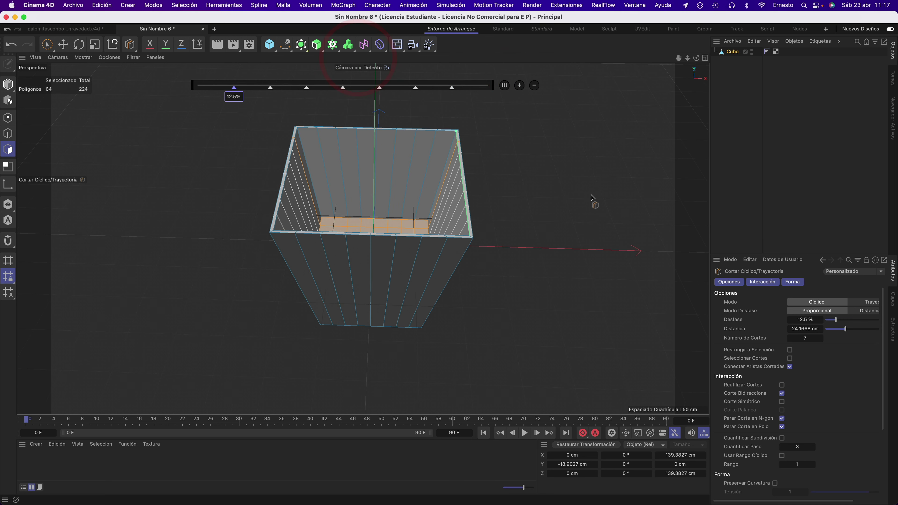
# - Switch to the four-view layout and frame the box in the top view
pyautogui.click(705, 58)
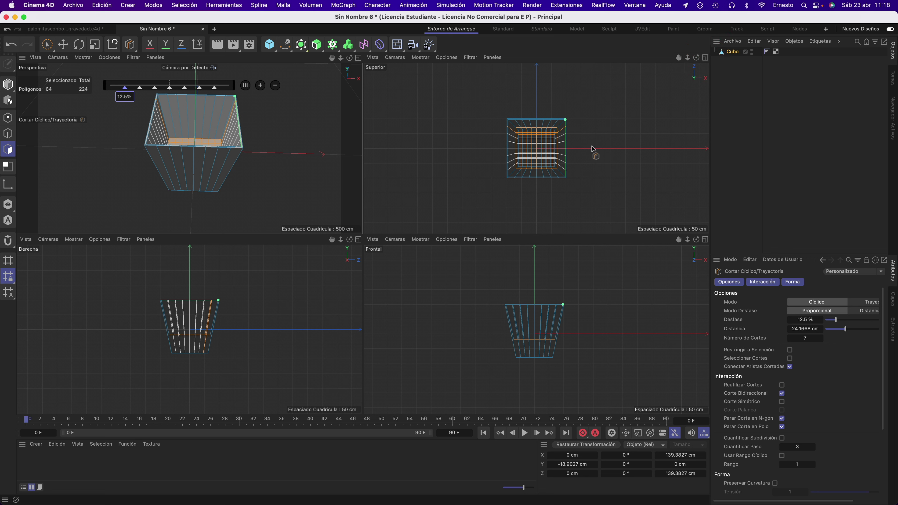
pyautogui.scroll(5, 592, 148)
pyautogui.click(592, 117)
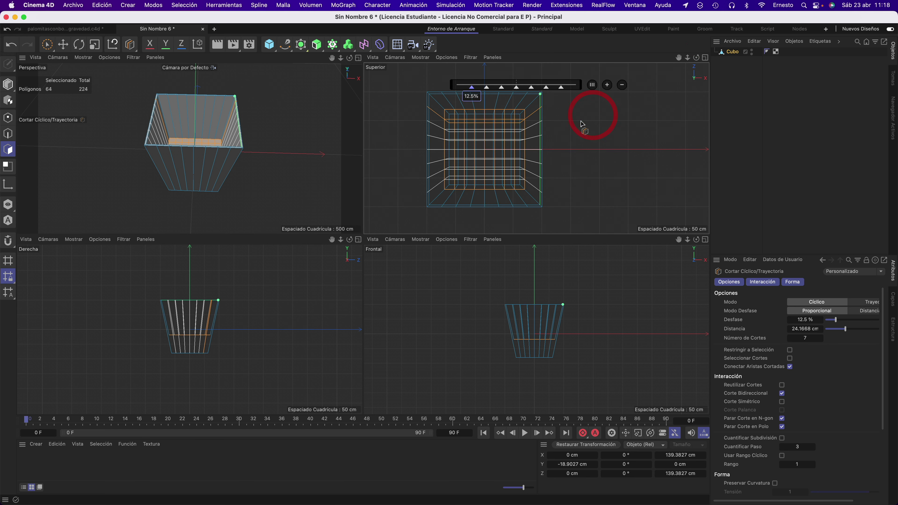
pyautogui.moveTo(581, 123); pyautogui.dragTo(627, 123, button='middle')
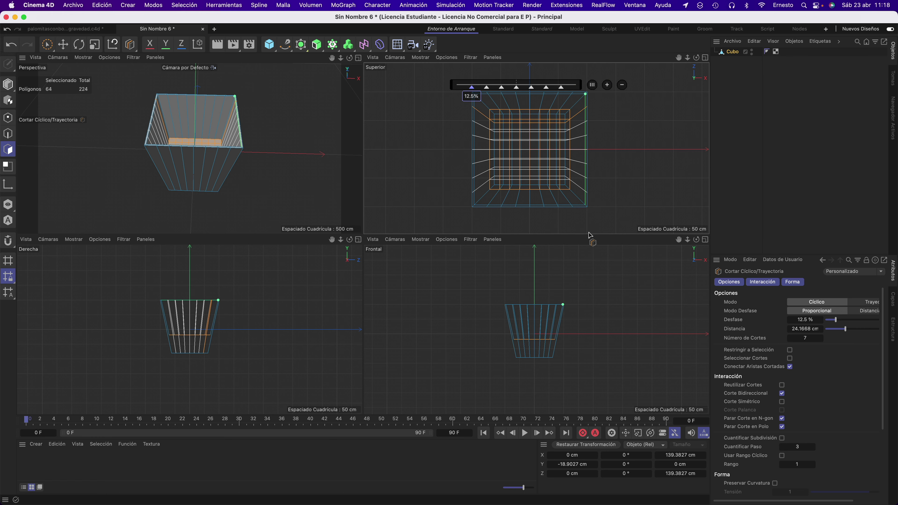
pyautogui.moveTo(588, 234); pyautogui.dragTo(593, 331)
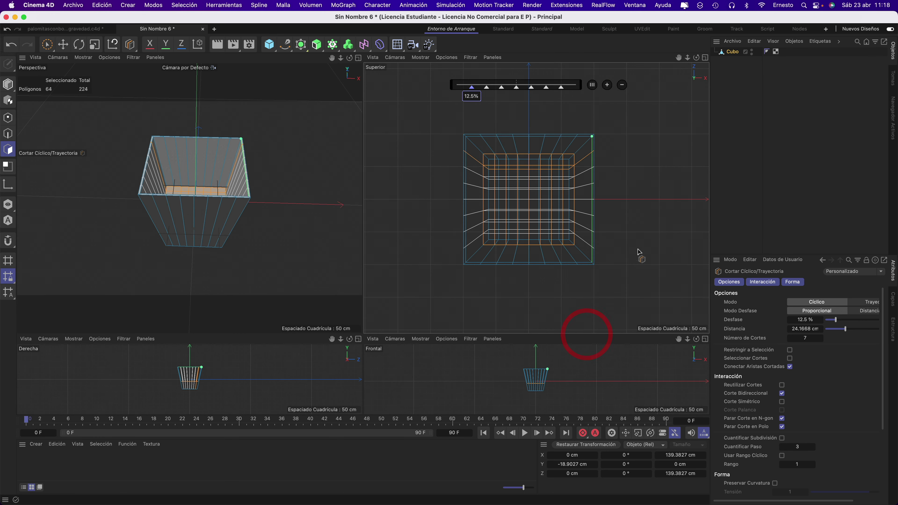
pyautogui.scroll(3, 639, 234)
pyautogui.moveTo(639, 233); pyautogui.dragTo(671, 247, button='middle')
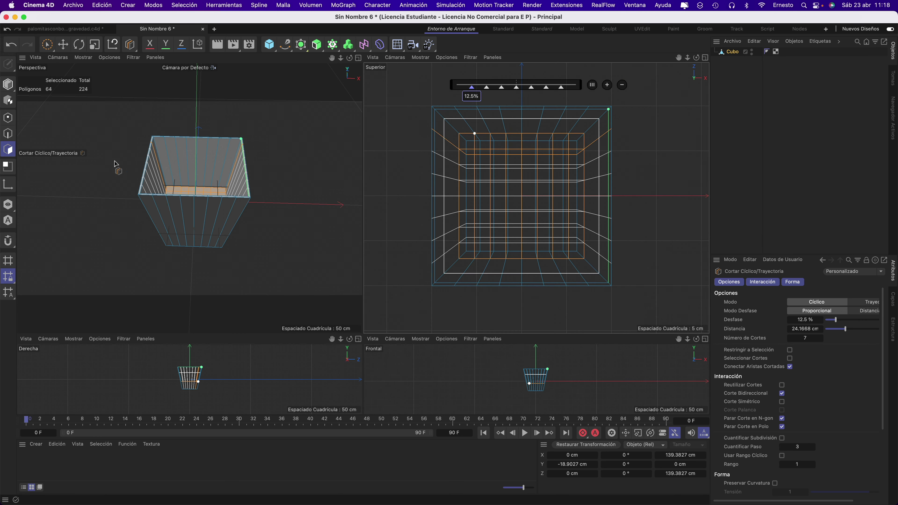
# - In Points mode, directly select spaced points on the box's top rim in the top view
pyautogui.click(7, 118)
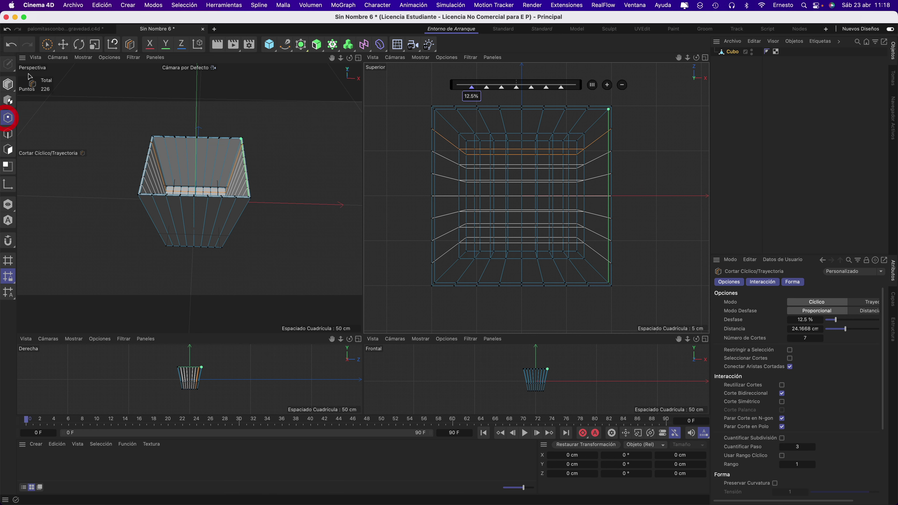
pyautogui.click(47, 44)
pyautogui.click(417, 100)
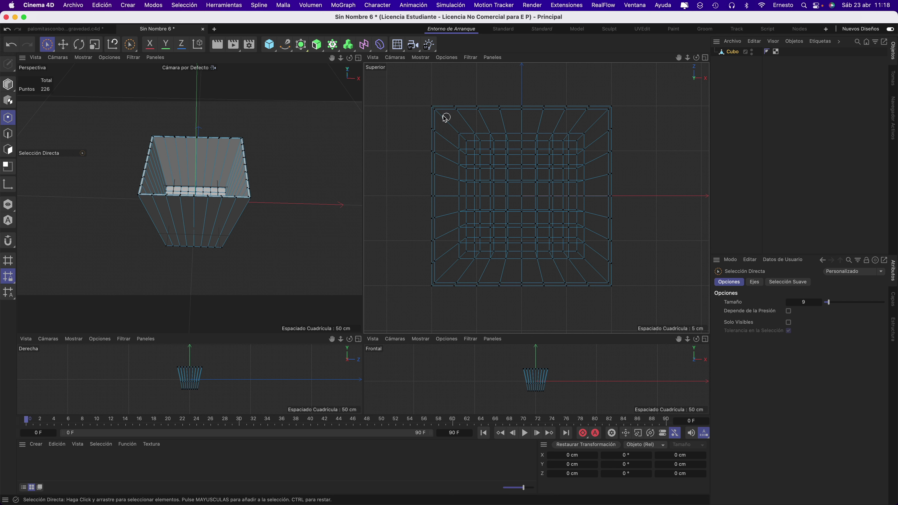
pyautogui.click(457, 108)
# - Add the remaining spaced rim points and lower all 32 about 23.34 cm into a zigzag
pyautogui.moveTo(439, 136); pyautogui.dragTo(635, 191)
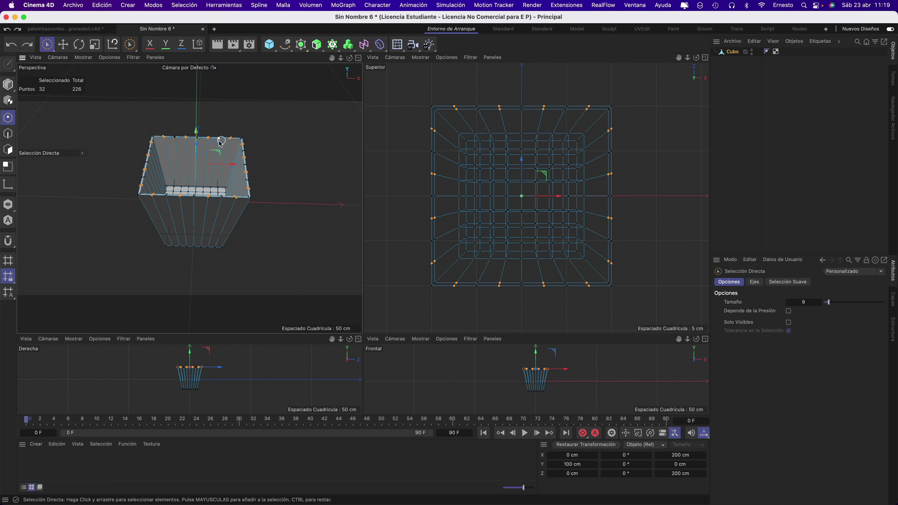
pyautogui.moveTo(196, 135); pyautogui.dragTo(197, 146)
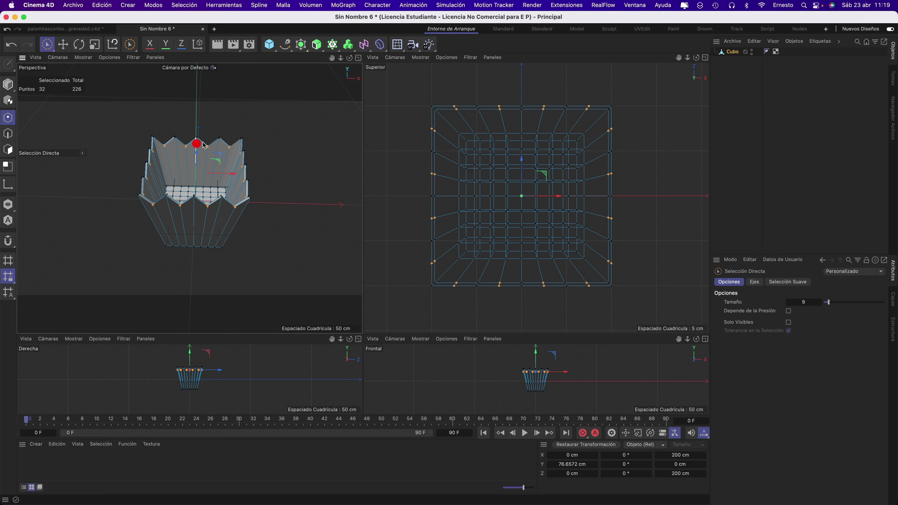
pyautogui.middleClick(197, 145)
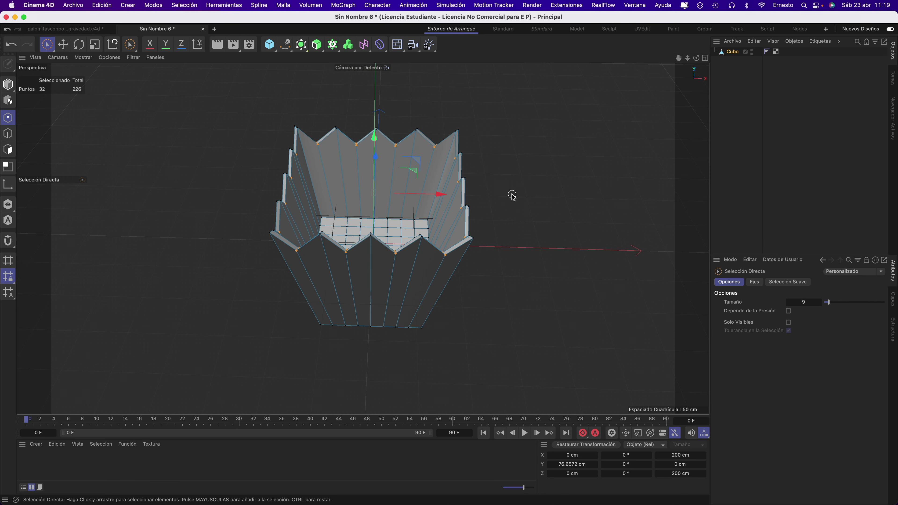
pyautogui.keyDown('alt'); pyautogui.moveTo(517, 198); pyautogui.dragTo(249, 340); pyautogui.keyUp('alt')
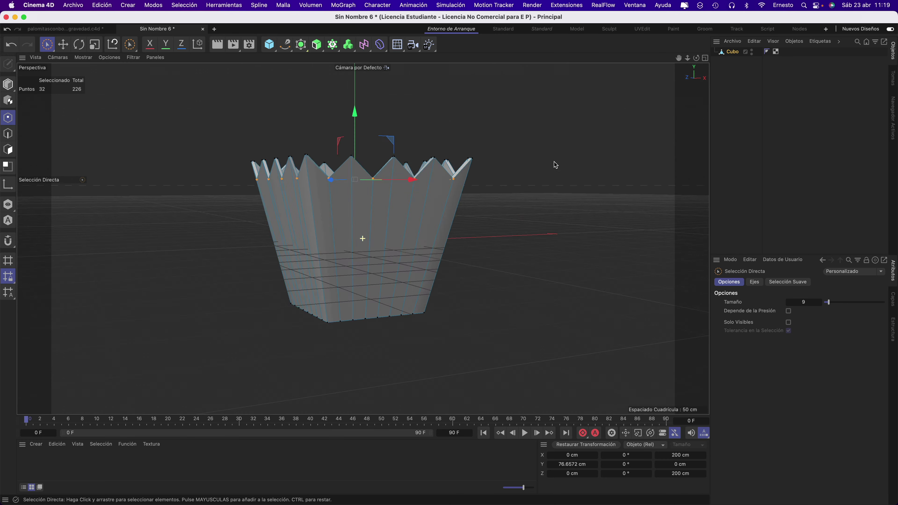
# - Create a material with TEX. VASO PALOMITAS.png as its colour texture and apply it to the box
pyautogui.doubleClick(70, 469)
pyautogui.doubleClick(37, 465)
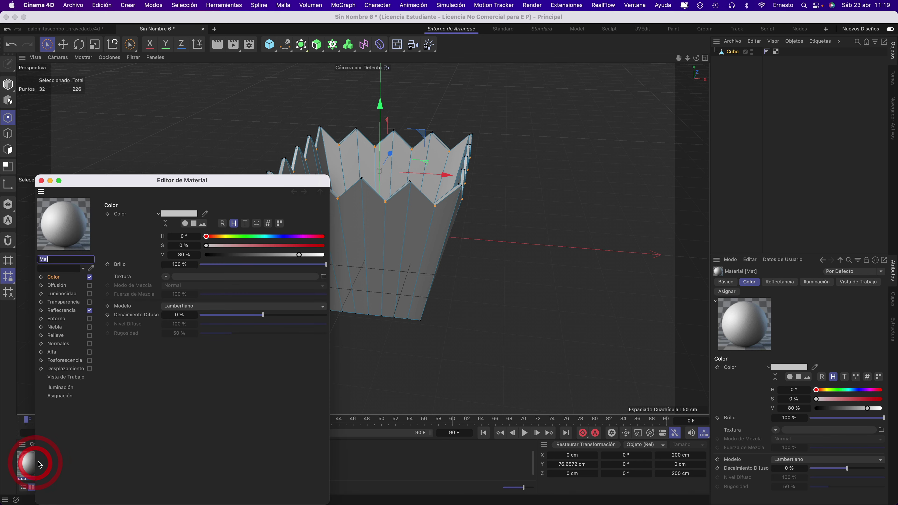
pyautogui.click(166, 277)
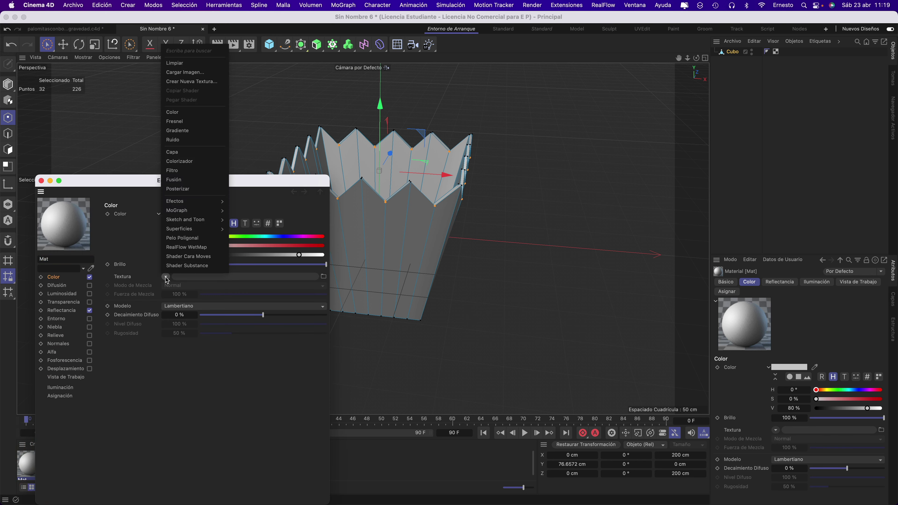
pyautogui.click(184, 82)
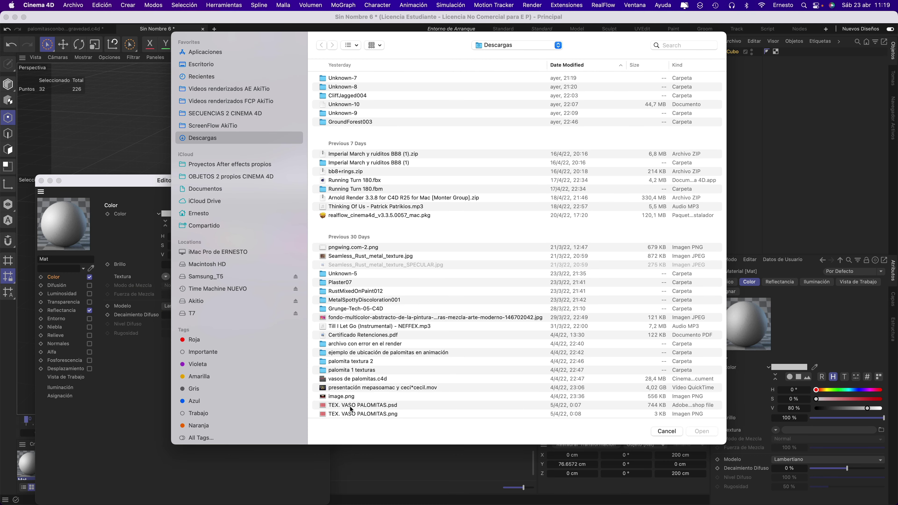
pyautogui.click(355, 414)
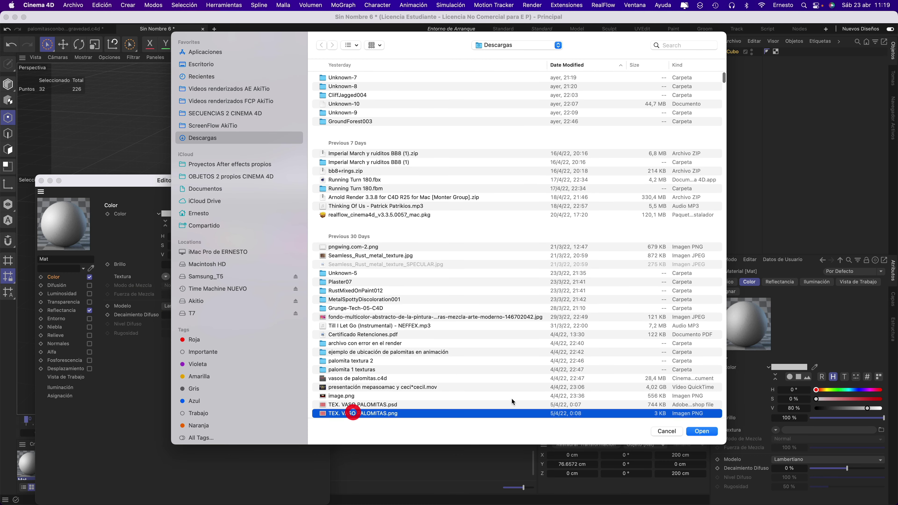
pyautogui.click(701, 431)
pyautogui.click(425, 203)
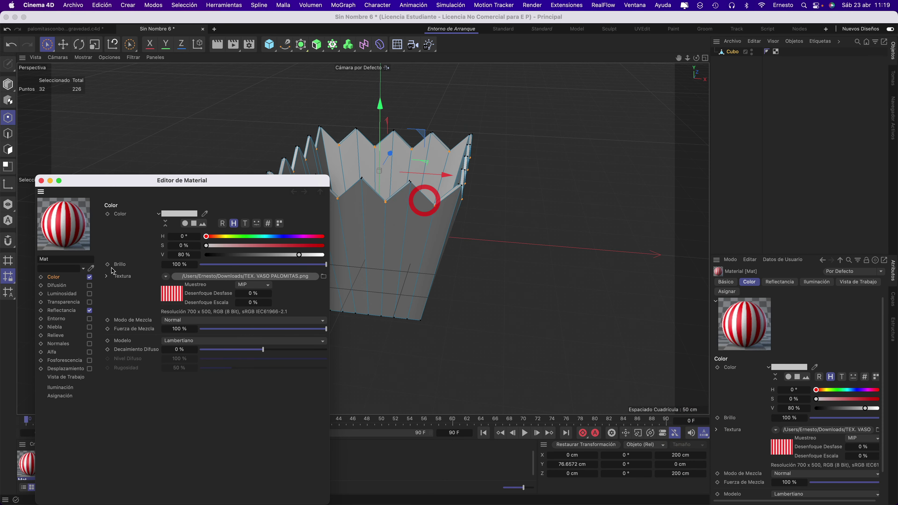
pyautogui.click(41, 181)
pyautogui.moveTo(31, 464); pyautogui.dragTo(338, 237)
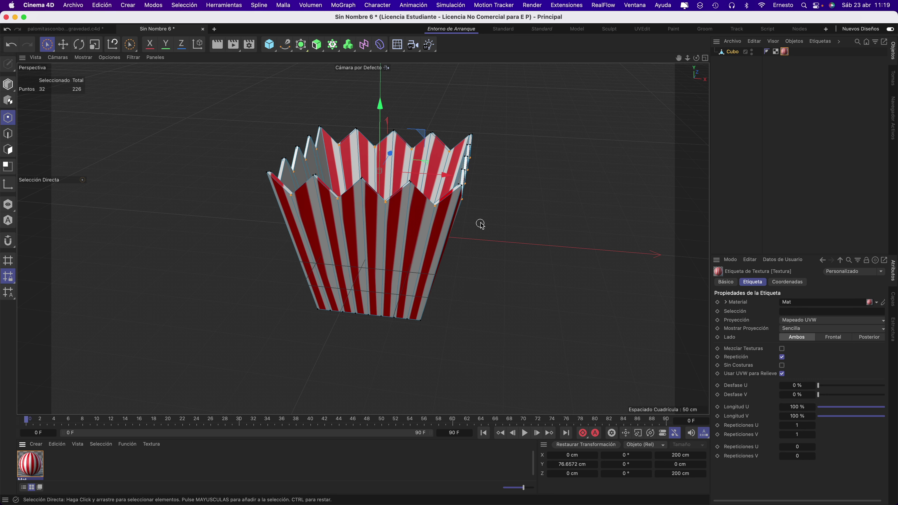
# - Replace the UVW tag with Cilíndrica projection and generate new UVW coordinates from it
pyautogui.click(776, 52)
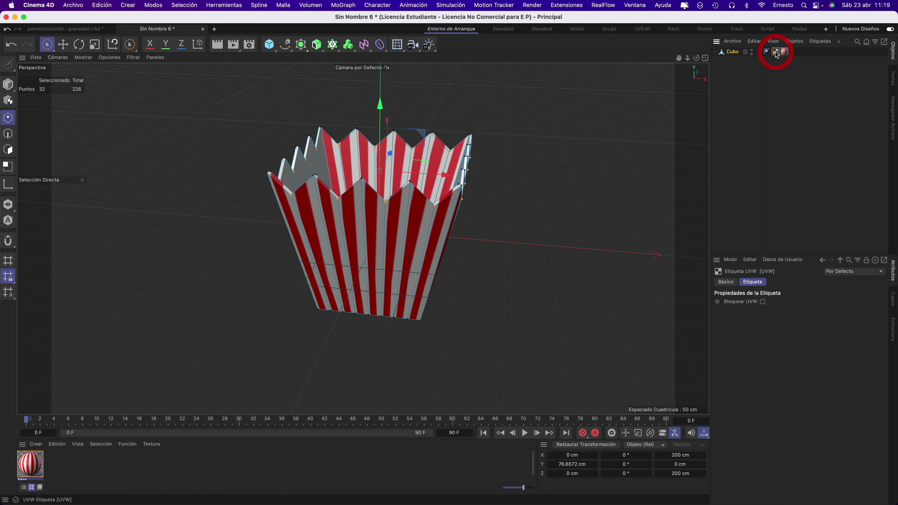
pyautogui.press('Delete')
pyautogui.click(776, 52)
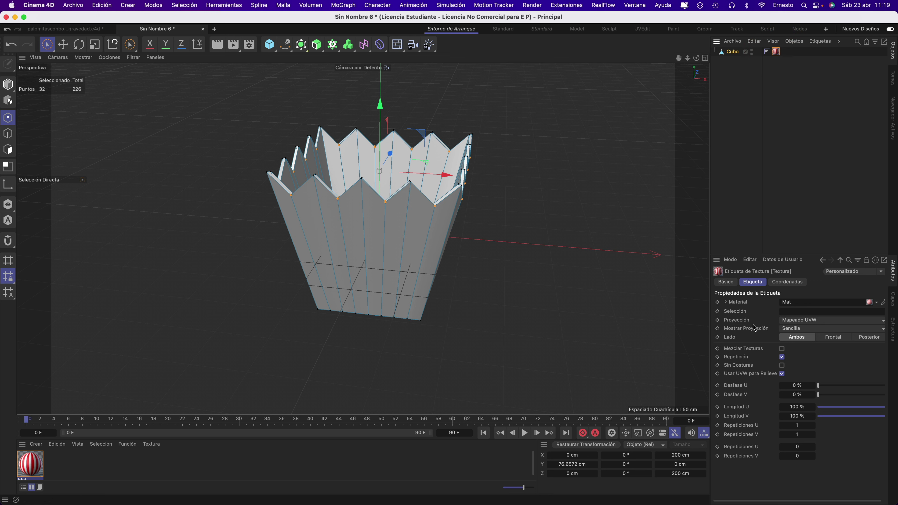
pyautogui.click(794, 324)
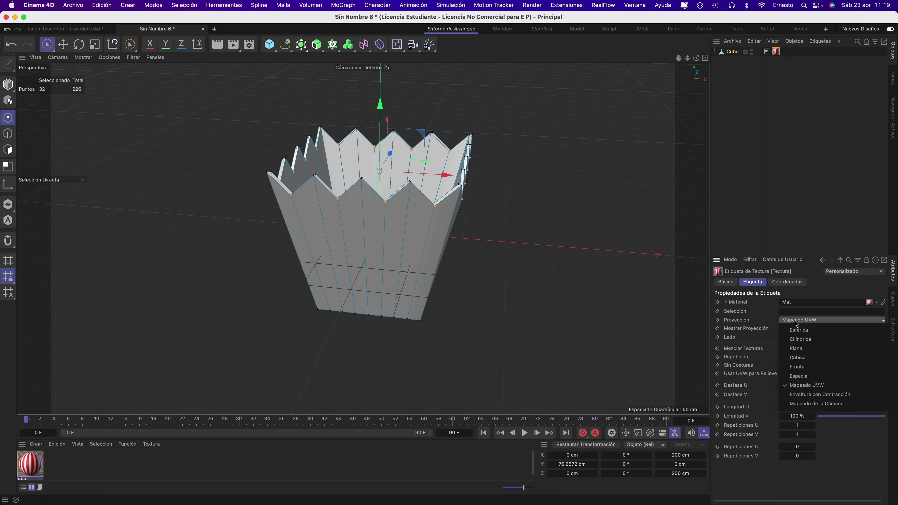
pyautogui.click(805, 340)
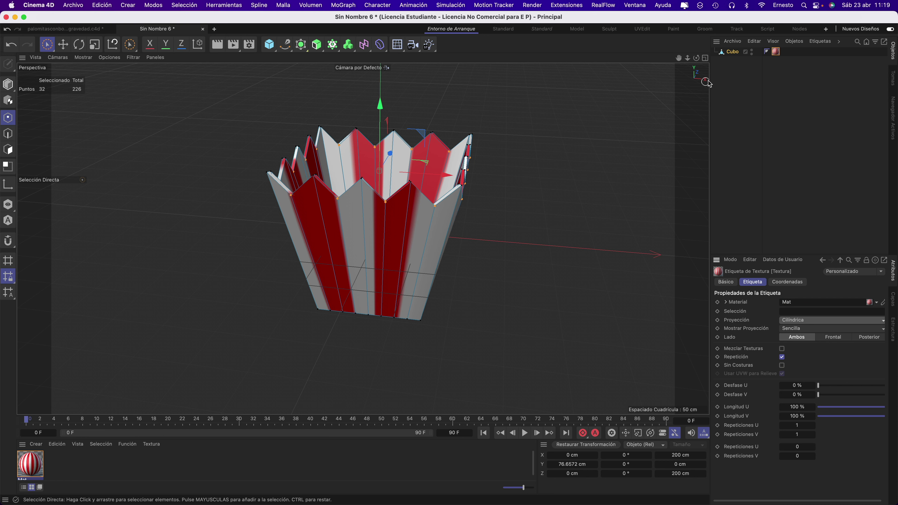
pyautogui.rightClick(775, 52)
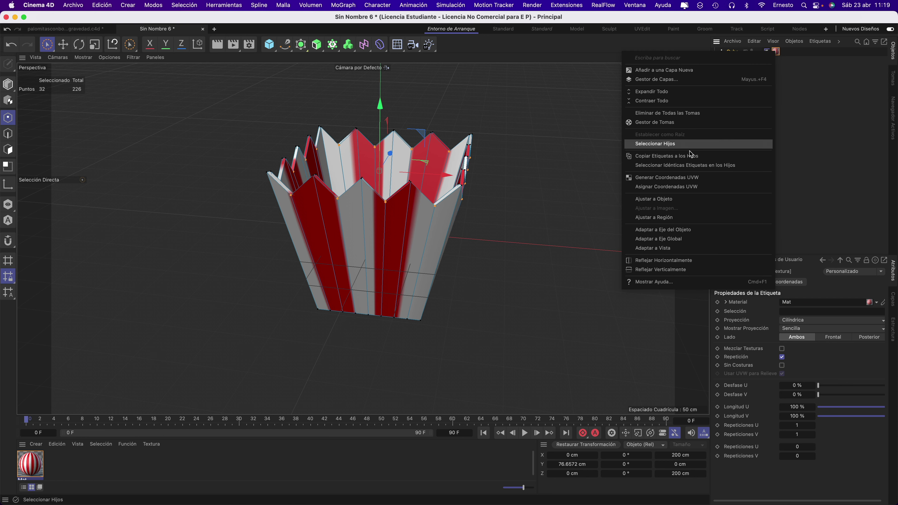
pyautogui.click(665, 178)
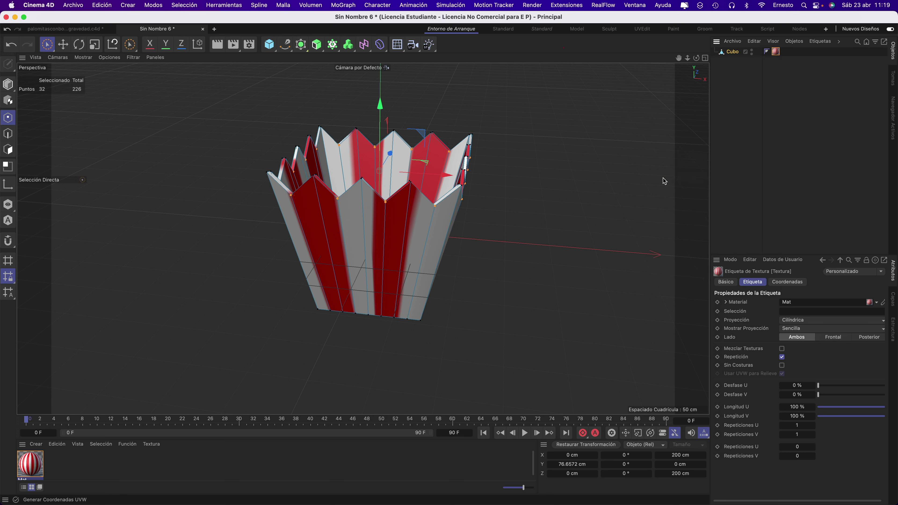
# - Render a viewport preview to check the stripes, then reframe the cup from the side
pyautogui.click(218, 47)
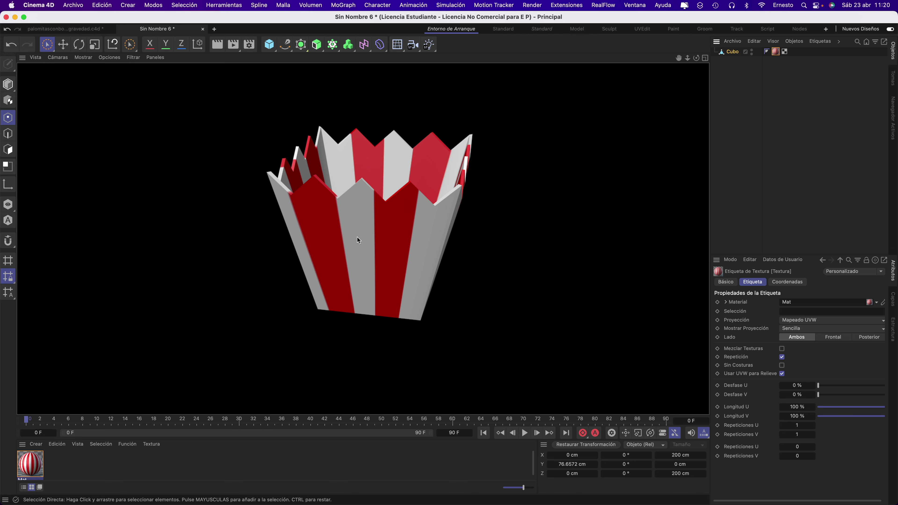
pyautogui.click(450, 133)
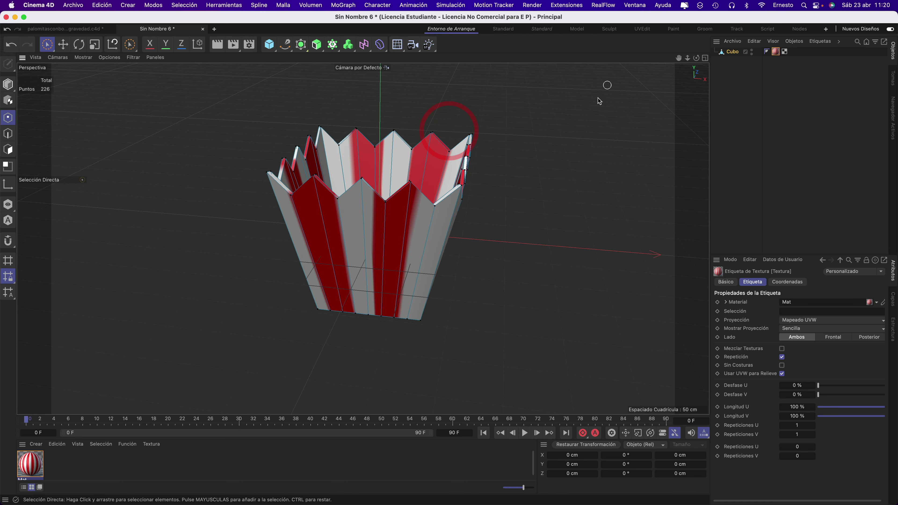
pyautogui.moveTo(687, 62); pyautogui.dragTo(457, 261)
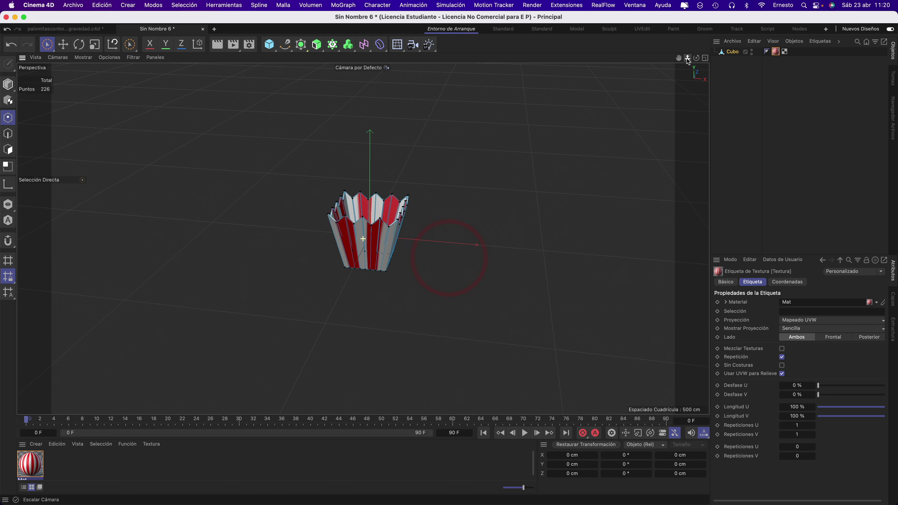
pyautogui.moveTo(678, 57); pyautogui.dragTo(363, 239)
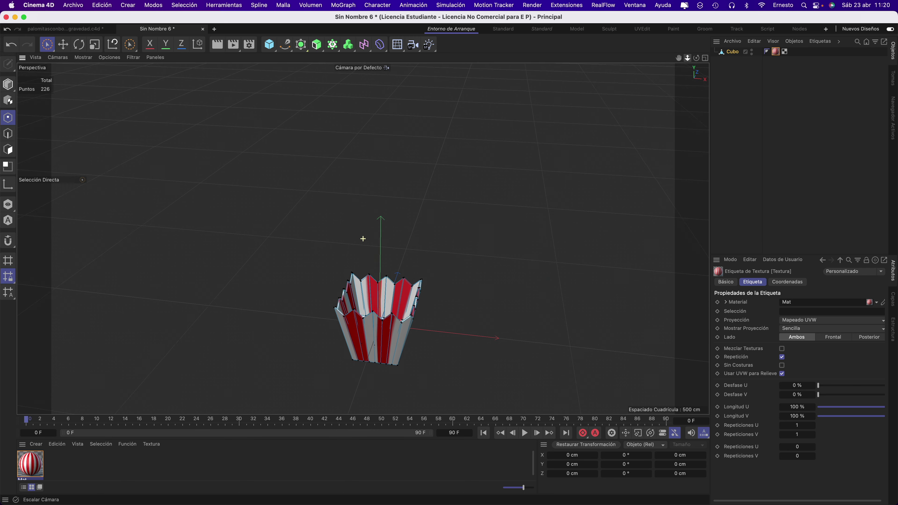
pyautogui.moveTo(687, 58); pyautogui.dragTo(560, 166)
pyautogui.moveTo(491, 245)
pyautogui.keyDown('alt'); pyautogui.mouseDown()
pyautogui.moveTo(495, 216)
pyautogui.moveTo(479, 212)
pyautogui.mouseUp(); pyautogui.keyUp('alt')
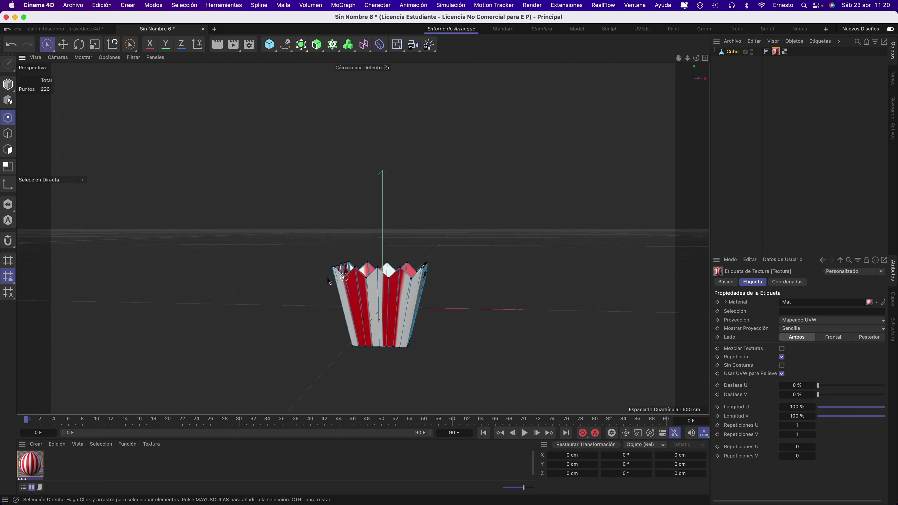
# - Add a sphere, lift it above the cup and shrink it to about half size
pyautogui.click(268, 45)
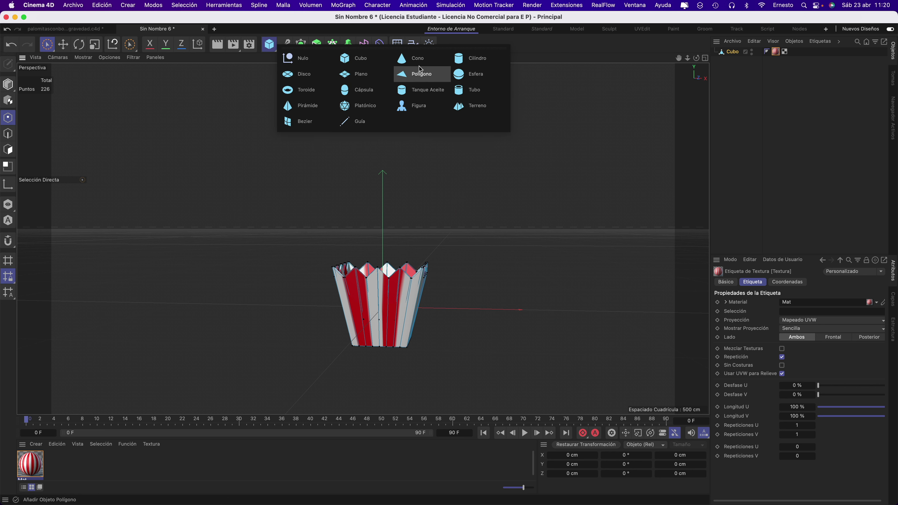
pyautogui.click(470, 73)
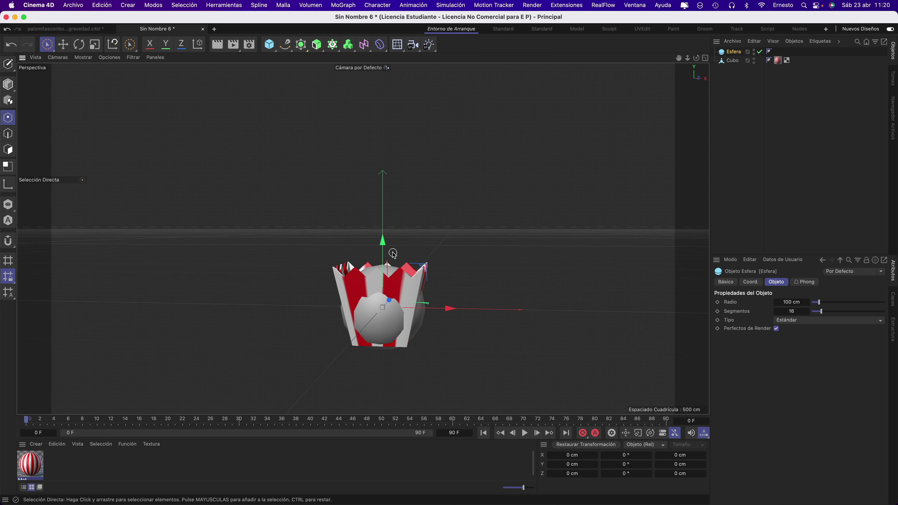
pyautogui.moveTo(383, 244); pyautogui.dragTo(389, 125)
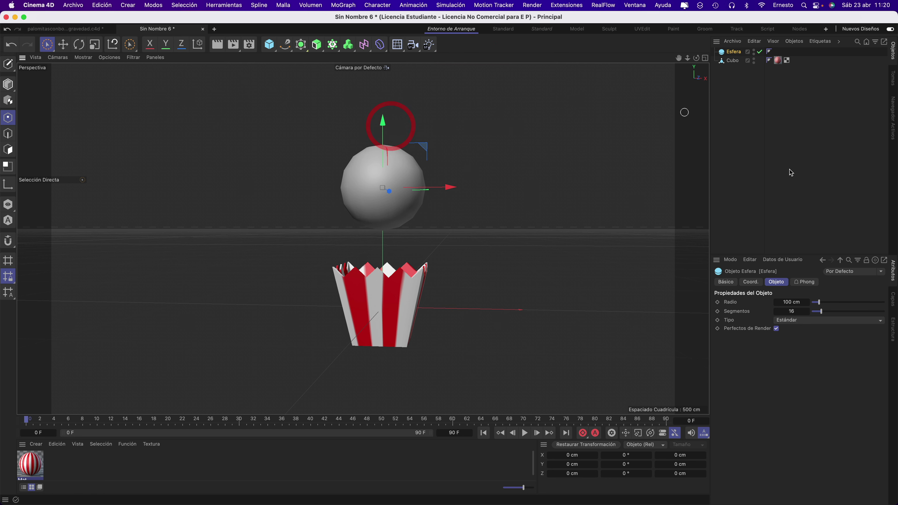
pyautogui.click(94, 44)
pyautogui.moveTo(560, 134); pyautogui.dragTo(356, 159)
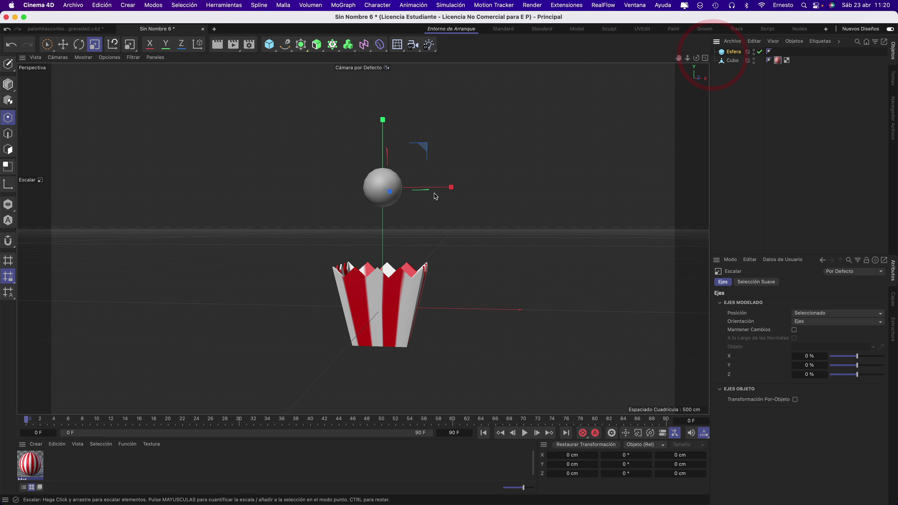
# - Set the sphere's Tipo to Hexaedro
pyautogui.click(733, 53)
pyautogui.click(777, 323)
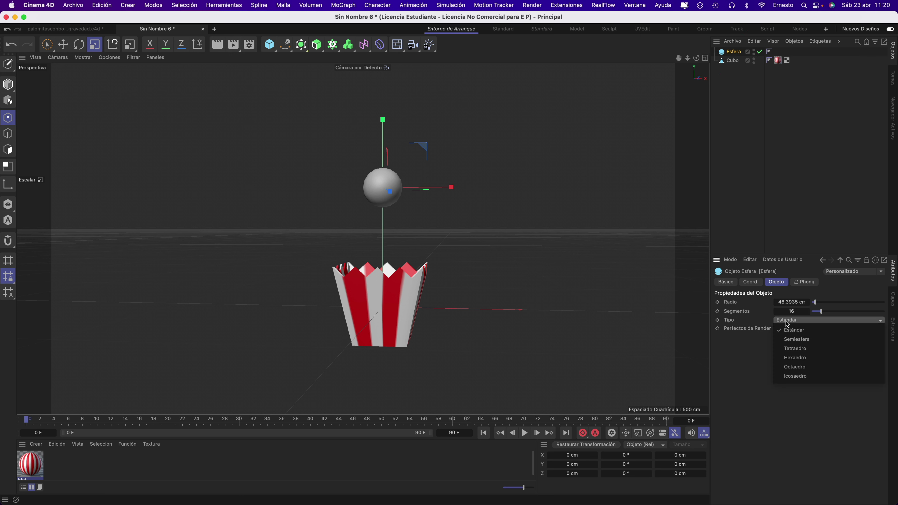
pyautogui.click(795, 358)
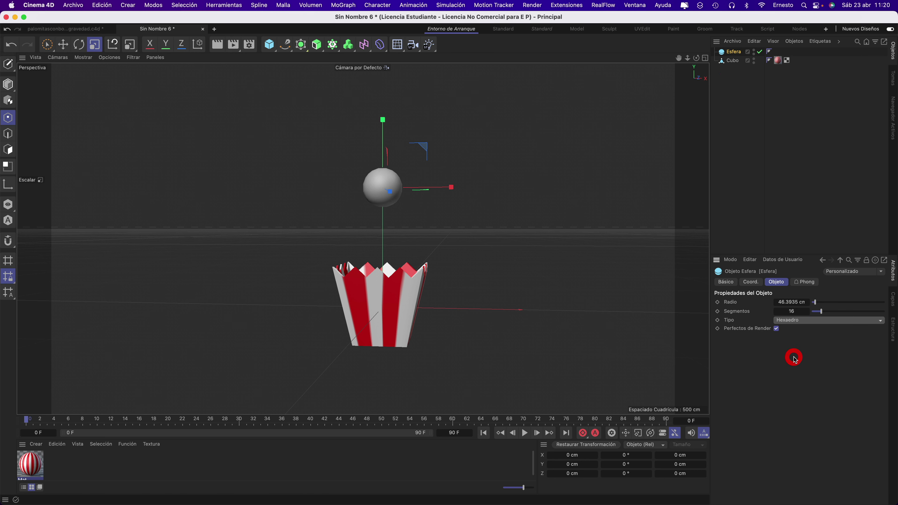
# - Switch viewport shading to Gouraud with lines and make the sphere an editable polygon object
pyautogui.click(84, 58)
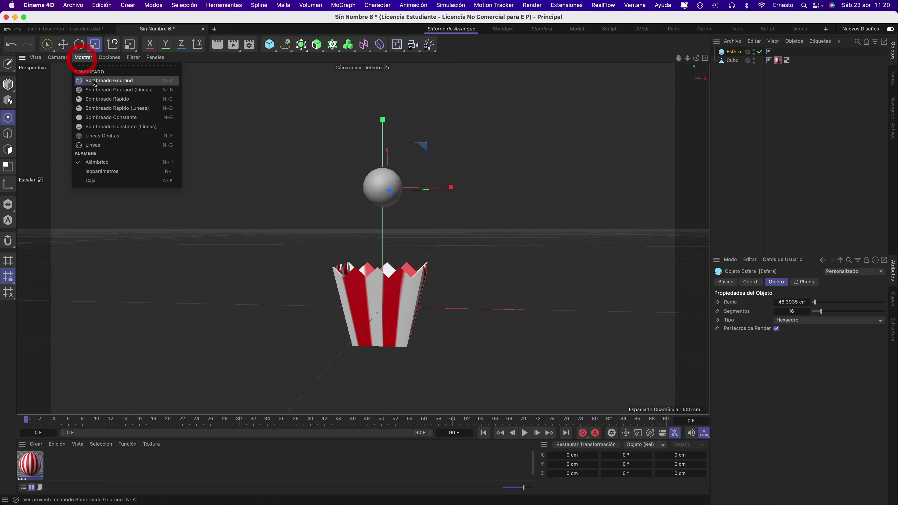
pyautogui.click(100, 89)
pyautogui.scroll(3, 435, 188)
pyautogui.scroll(-3, 435, 187)
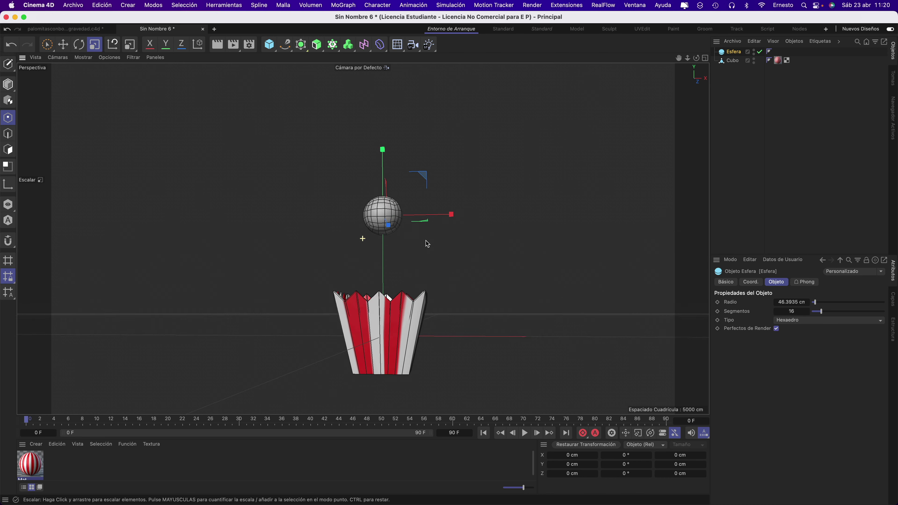
pyautogui.scroll(3, 424, 255)
pyautogui.scroll(3, 428, 212)
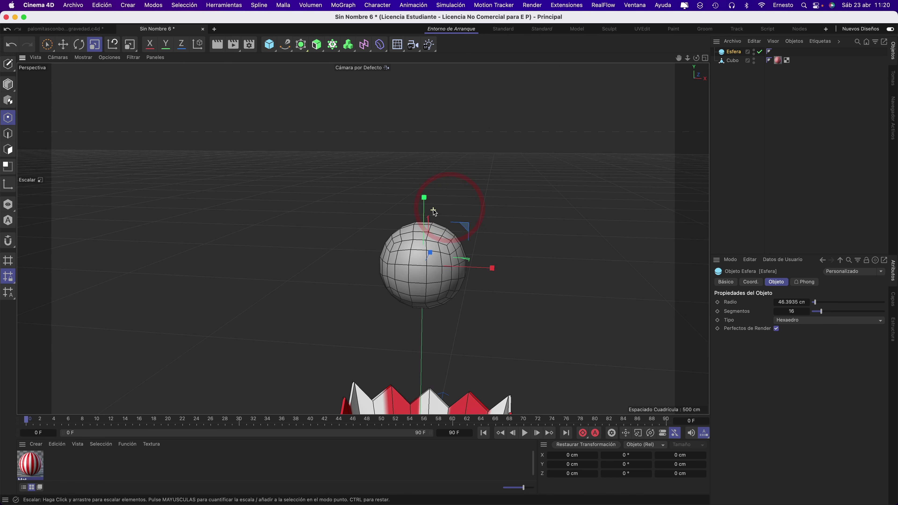
pyautogui.keyDown('alt'); pyautogui.moveTo(429, 212); pyautogui.dragTo(527, 261, button='middle'); pyautogui.keyUp('alt')
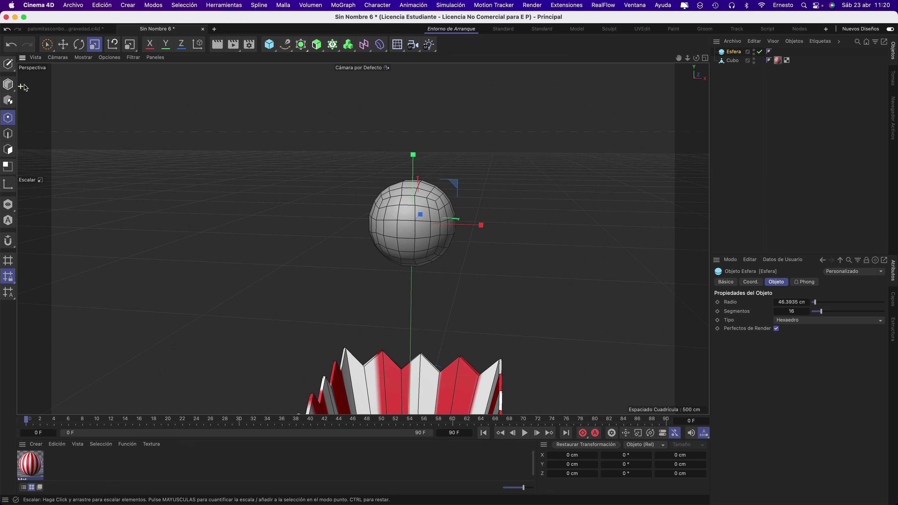
pyautogui.click(7, 66)
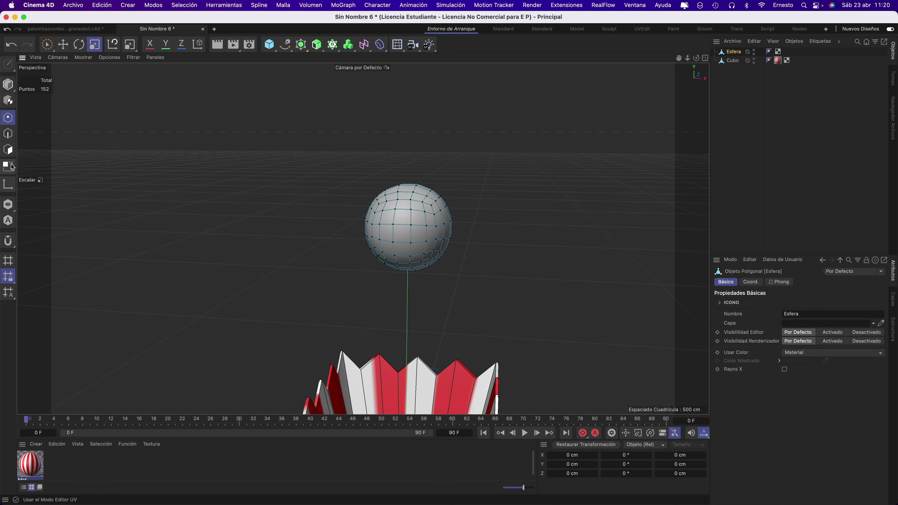
# - Enter Polygons mode and pick the Inflar sculpt brush from Malla > Pinceles
pyautogui.click(8, 150)
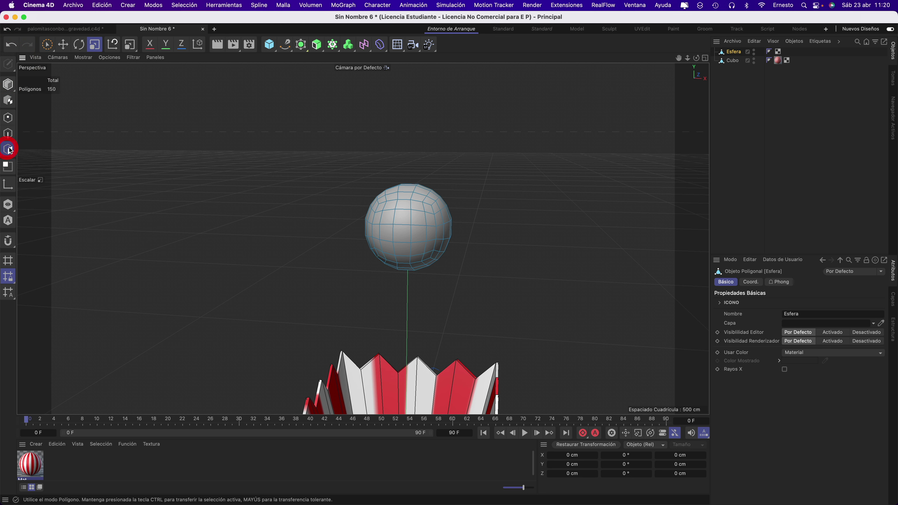
pyautogui.click(282, 5)
pyautogui.moveTo(298, 214)
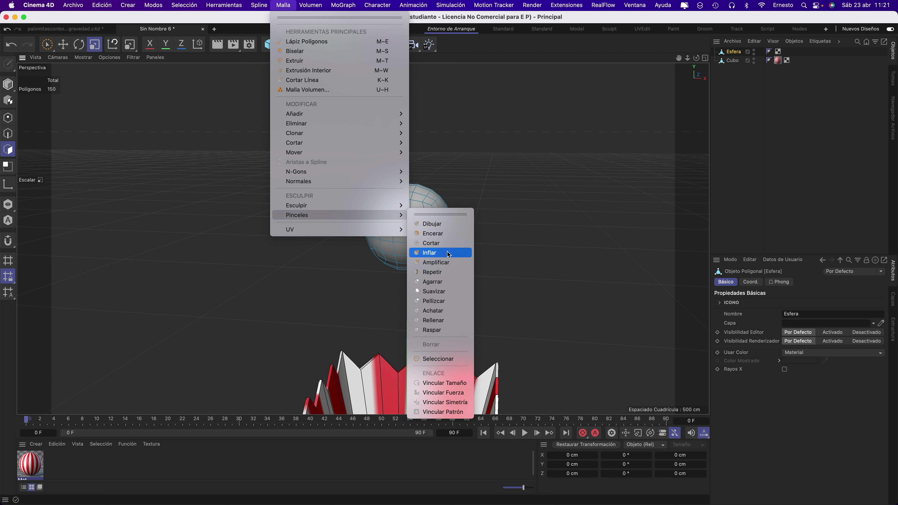
pyautogui.click(432, 253)
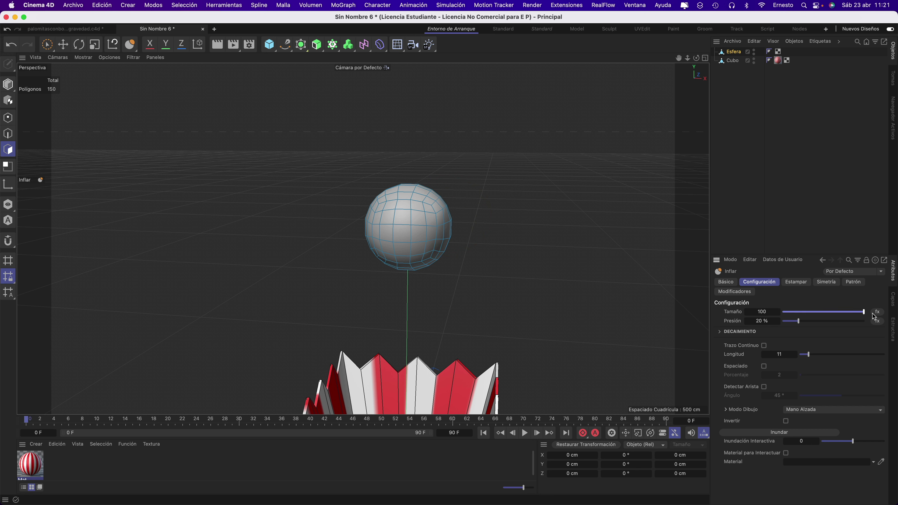
# - Raise Inflar pressure to 100% and inflate lumps on the sphere's upper left and right
pyautogui.moveTo(795, 322); pyautogui.dragTo(858, 320)
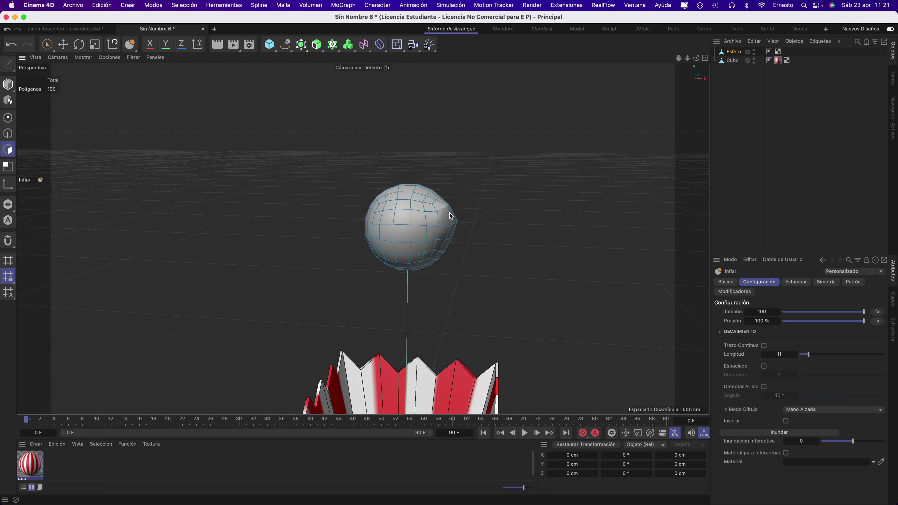
pyautogui.moveTo(451, 216); pyautogui.dragTo(438, 233)
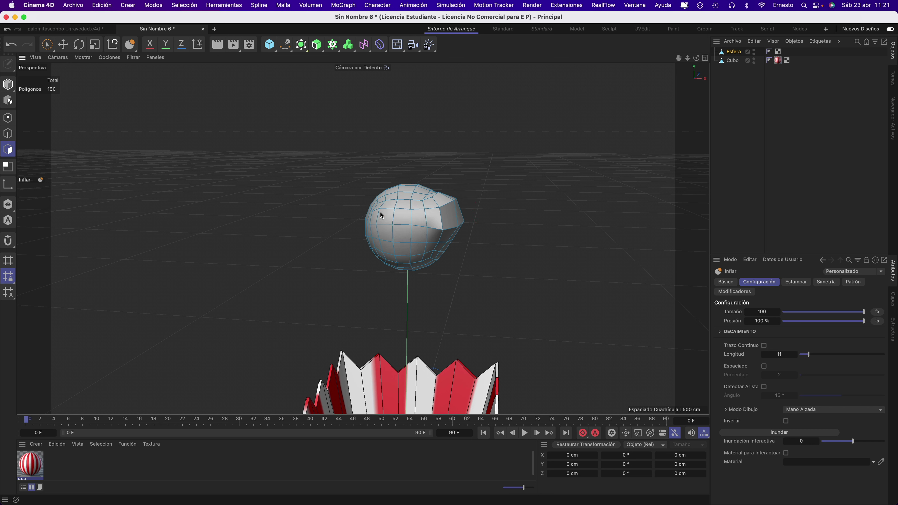
pyautogui.moveTo(381, 214); pyautogui.dragTo(371, 217)
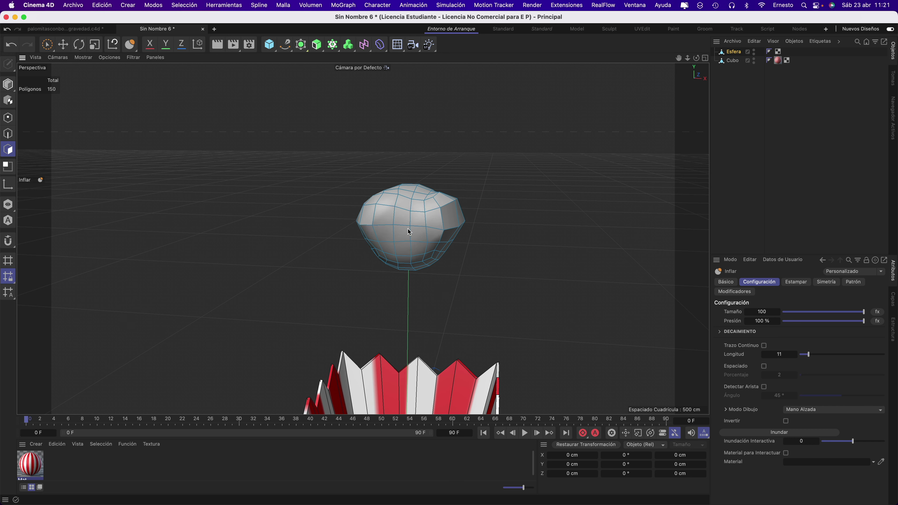
pyautogui.moveTo(407, 229)
pyautogui.mouseDown()
pyautogui.moveTo(369, 211)
pyautogui.moveTo(367, 218)
pyautogui.mouseUp()
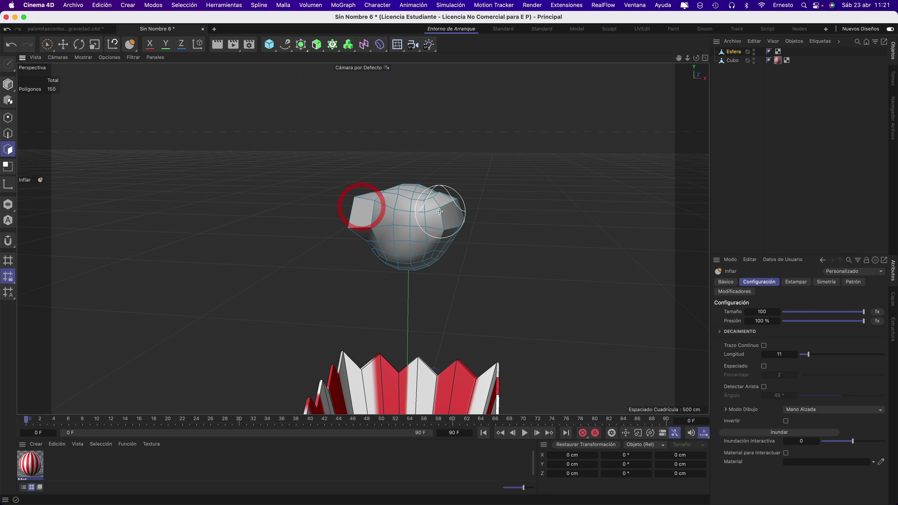
pyautogui.click(451, 221)
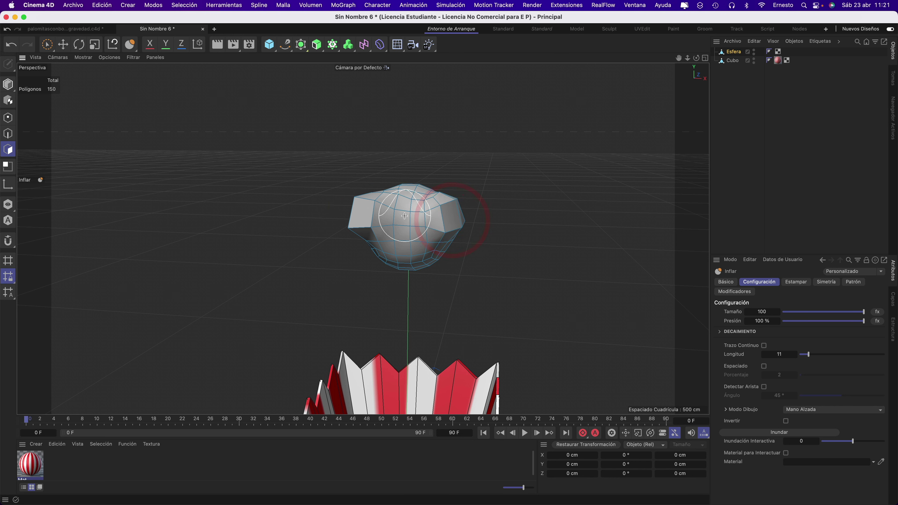
pyautogui.click(407, 236)
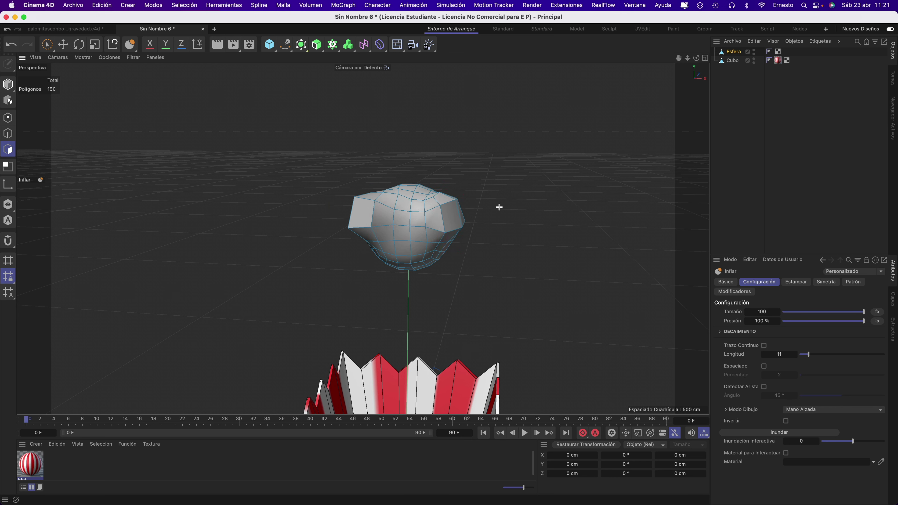
# - Inflate the sphere's underside into a lump and reshape another side
pyautogui.keyDown('alt'); pyautogui.moveTo(488, 210); pyautogui.dragTo(505, 165); pyautogui.keyUp('alt')
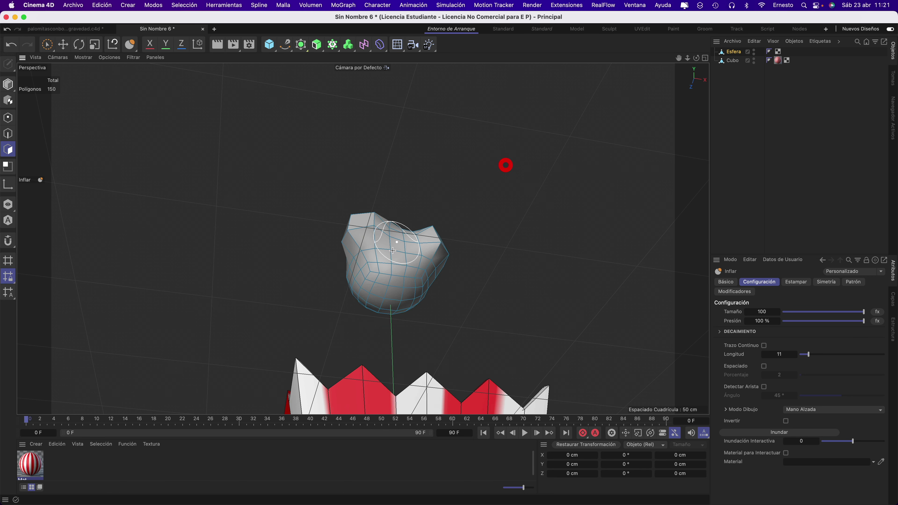
pyautogui.click(382, 289)
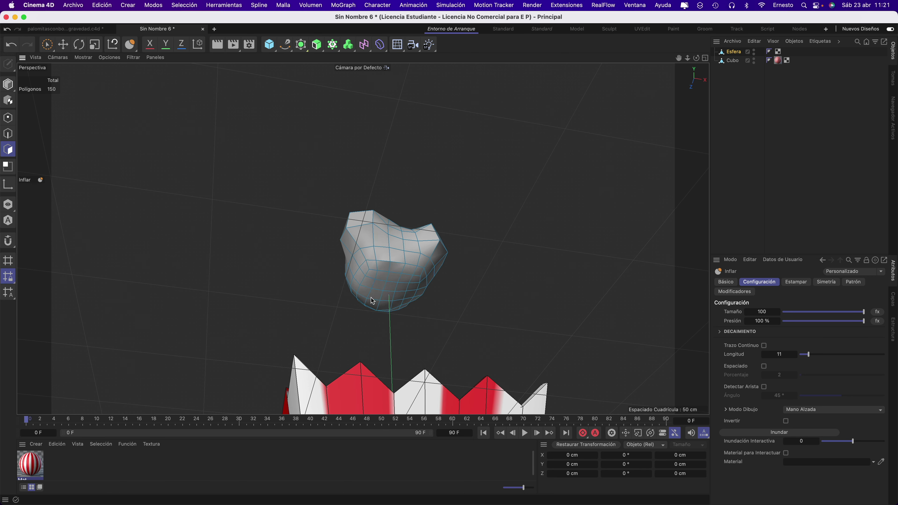
pyautogui.moveTo(372, 301); pyautogui.dragTo(376, 311)
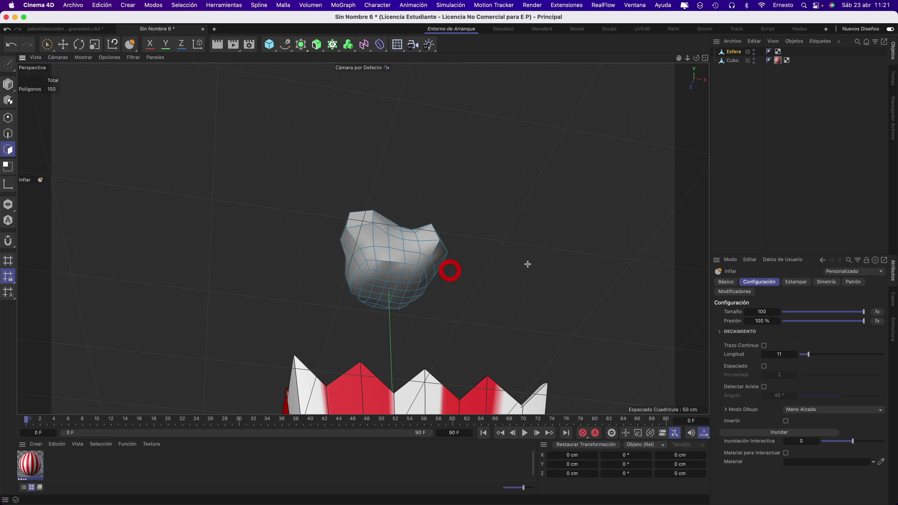
pyautogui.keyDown('alt'); pyautogui.moveTo(528, 264); pyautogui.dragTo(465, 219, button='middle'); pyautogui.keyUp('alt')
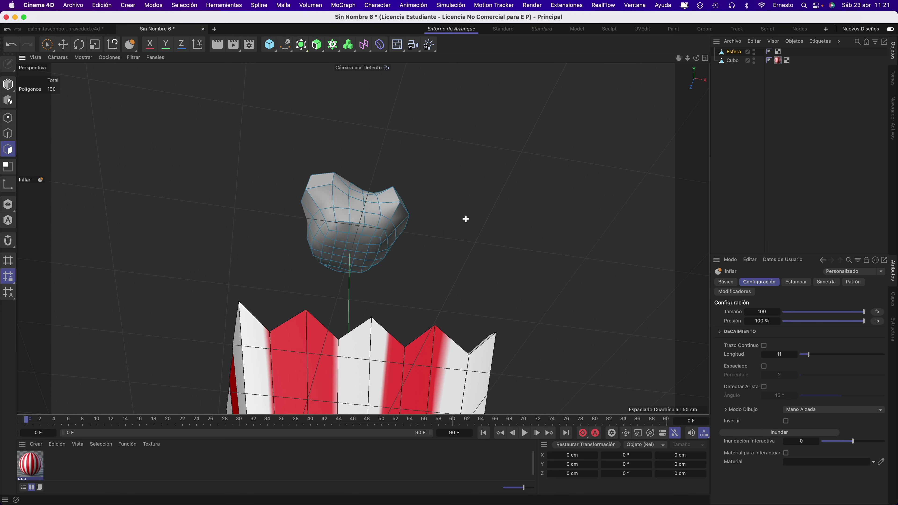
pyautogui.moveTo(465, 219)
pyautogui.keyDown('alt'); pyautogui.mouseDown()
pyautogui.moveTo(543, 236)
pyautogui.moveTo(641, 286)
pyautogui.mouseUp(); pyautogui.keyUp('alt')
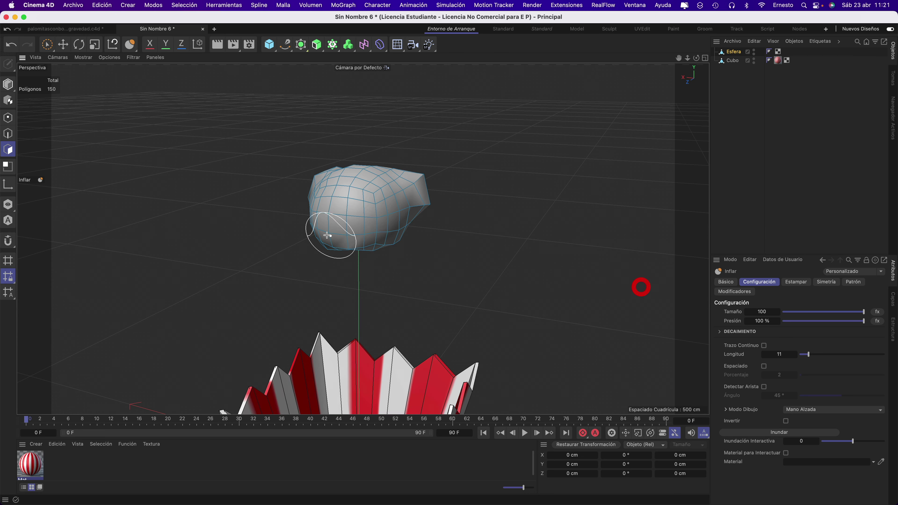
pyautogui.moveTo(362, 226)
pyautogui.mouseDown()
pyautogui.moveTo(336, 224)
pyautogui.moveTo(351, 210)
pyautogui.mouseUp()
# - Puff out more spots, including the sphere's centre and a flat face's corner
pyautogui.hotkey('ctrl', 'shift', 'z')
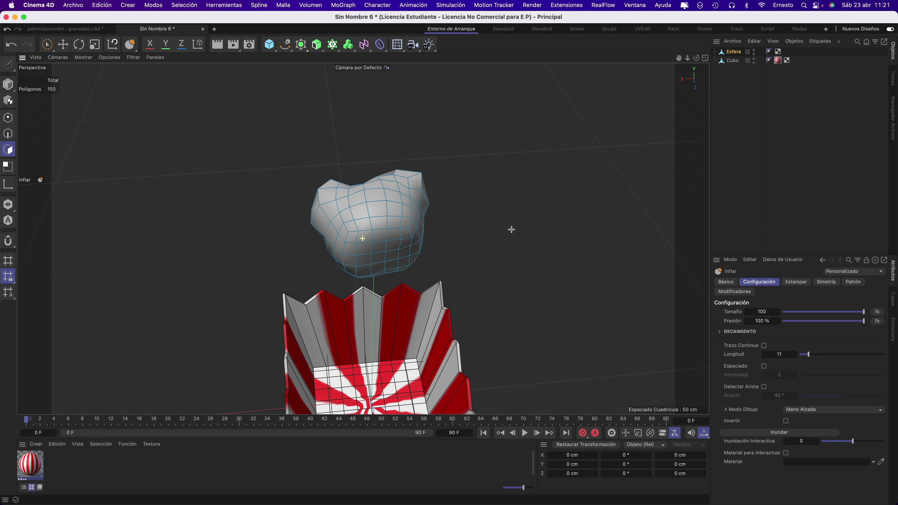
pyautogui.click(510, 229)
pyautogui.moveTo(373, 217)
pyautogui.mouseDown()
pyautogui.moveTo(366, 201)
pyautogui.moveTo(345, 209)
pyautogui.moveTo(357, 226)
pyautogui.moveTo(355, 252)
pyautogui.moveTo(370, 231)
pyautogui.moveTo(398, 236)
pyautogui.mouseUp()
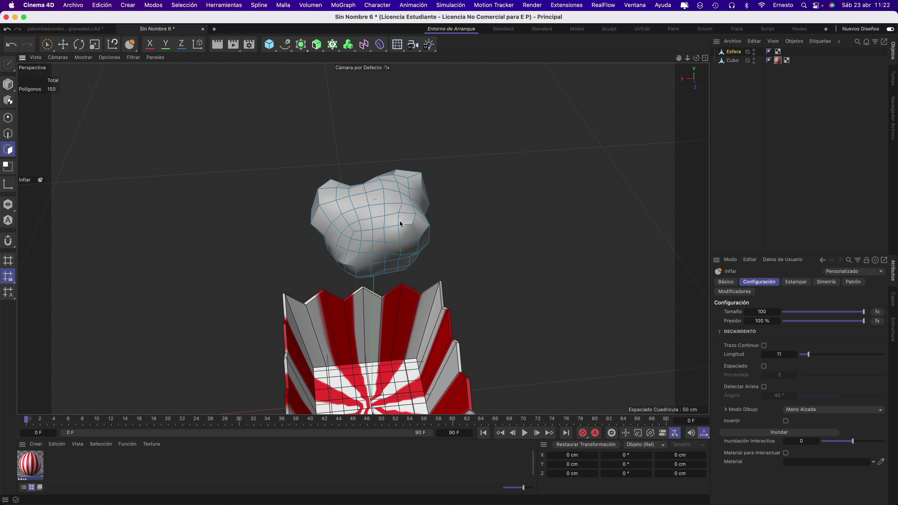
pyautogui.moveTo(535, 206)
pyautogui.keyDown('alt'); pyautogui.mouseDown()
pyautogui.moveTo(411, 126)
pyautogui.moveTo(507, 172)
pyautogui.mouseUp(); pyautogui.keyUp('alt')
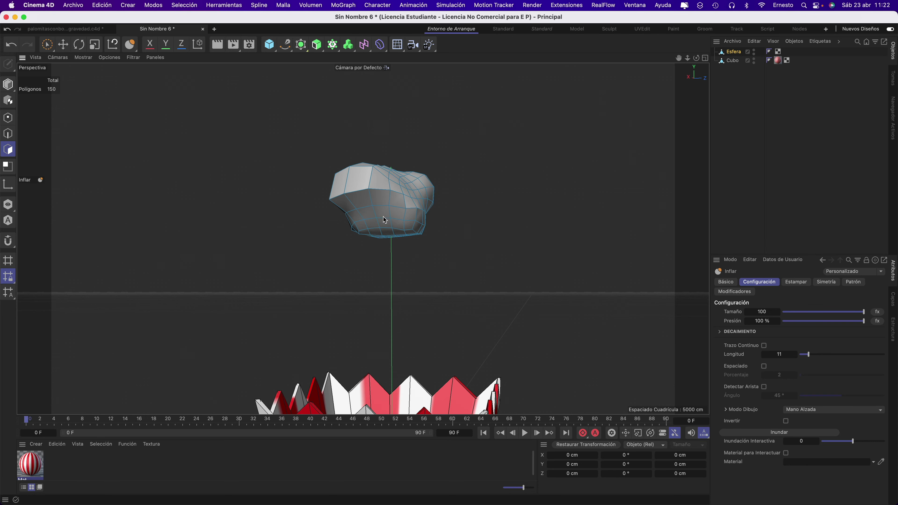
pyautogui.moveTo(521, 203)
pyautogui.keyDown('alt'); pyautogui.mouseDown()
pyautogui.moveTo(394, 293)
pyautogui.moveTo(556, 254)
pyautogui.mouseUp(); pyautogui.keyUp('alt')
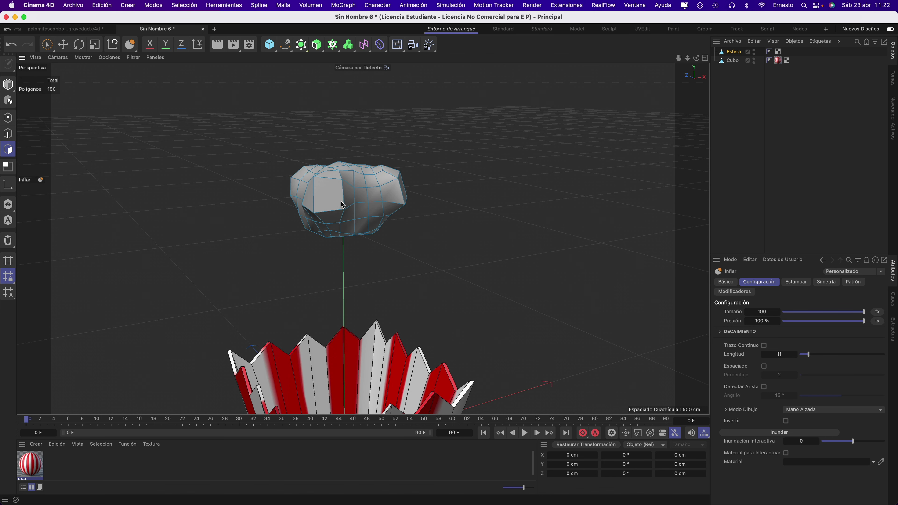
pyautogui.moveTo(342, 205); pyautogui.dragTo(343, 213)
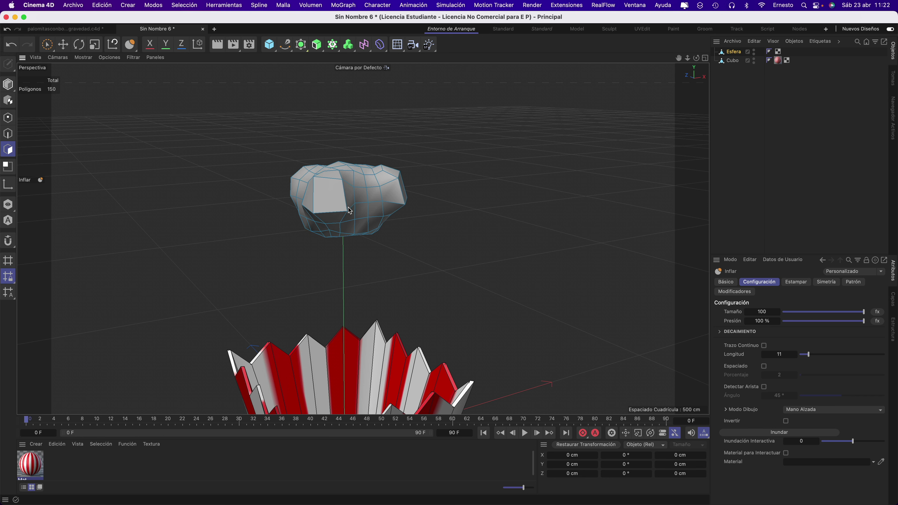
pyautogui.click(319, 214)
pyautogui.keyDown('alt'); pyautogui.moveTo(509, 210); pyautogui.dragTo(458, 239); pyautogui.keyUp('alt')
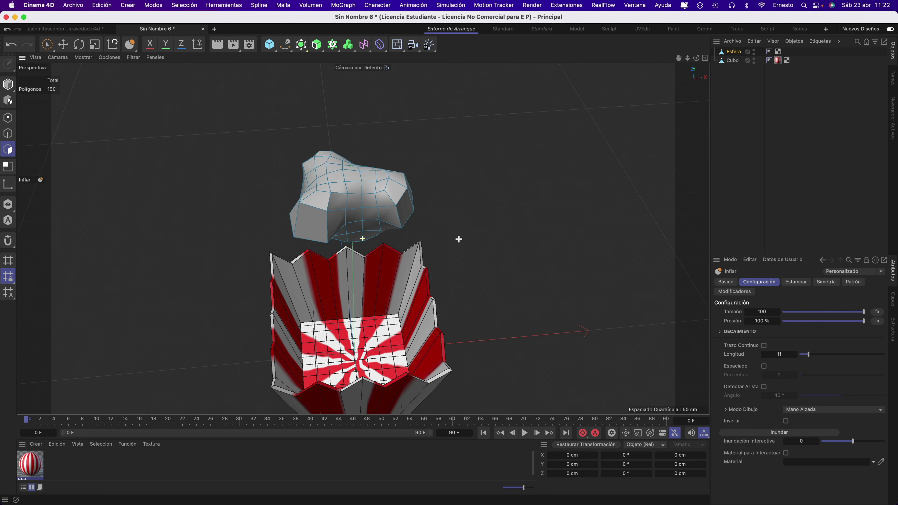
# - Scale the sculpted sphere down in Model mode to about 45 cm across
pyautogui.click(94, 44)
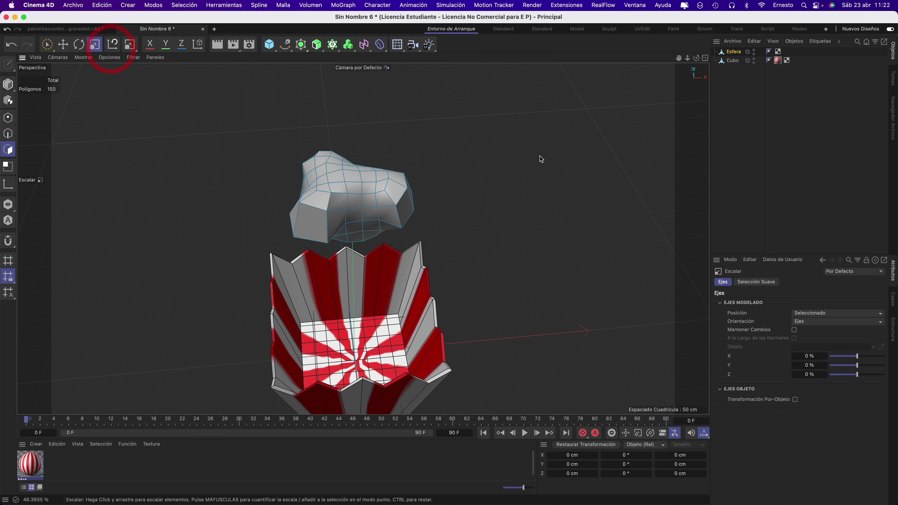
pyautogui.click(8, 84)
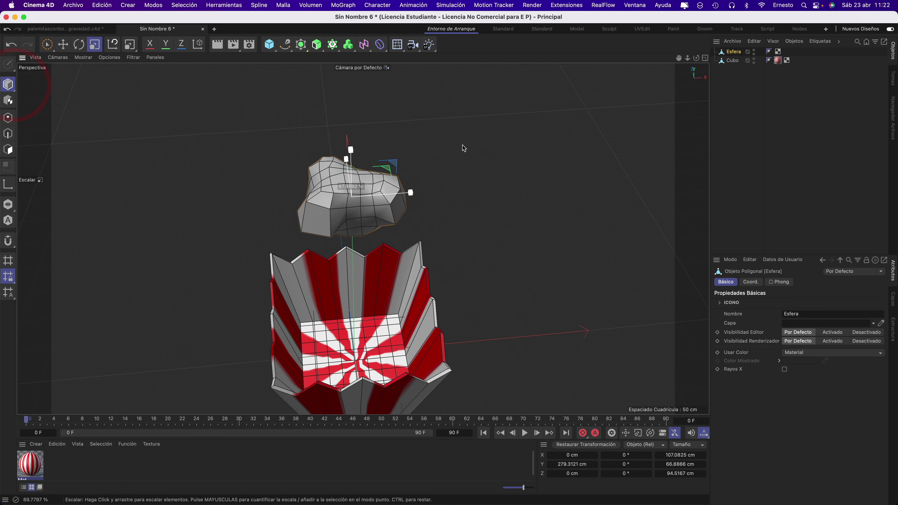
pyautogui.moveTo(464, 148)
pyautogui.mouseDown()
pyautogui.moveTo(339, 191)
pyautogui.moveTo(430, 198)
pyautogui.mouseUp()
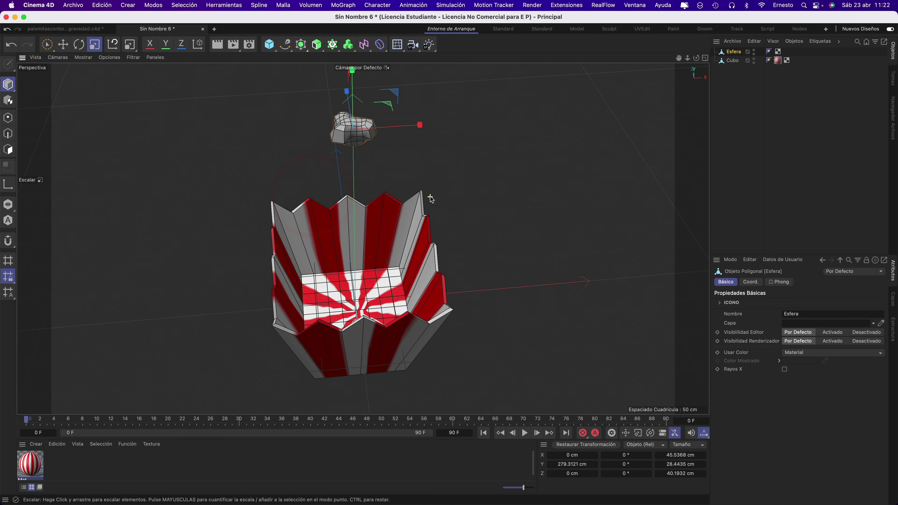
# - Set the viewport display to Gouraud Shading and zoom out to see box and kernel
pyautogui.click(85, 58)
pyautogui.click(103, 80)
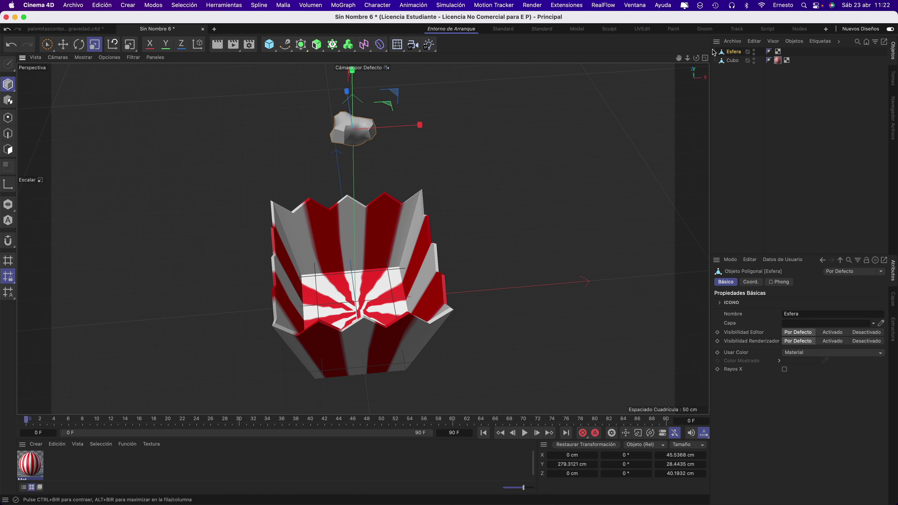
pyautogui.keyDown('alt'); pyautogui.moveTo(371, 212); pyautogui.dragTo(362, 238); pyautogui.keyUp('alt')
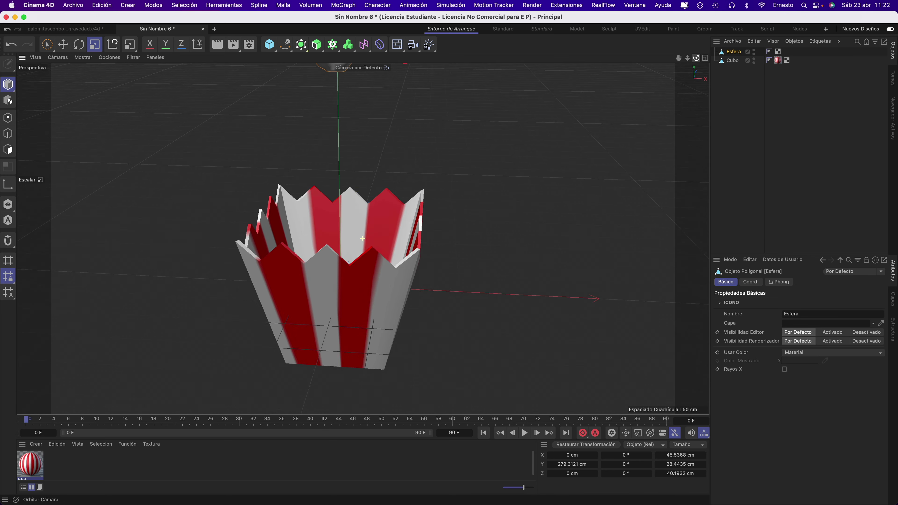
pyautogui.moveTo(686, 58); pyautogui.dragTo(465, 141)
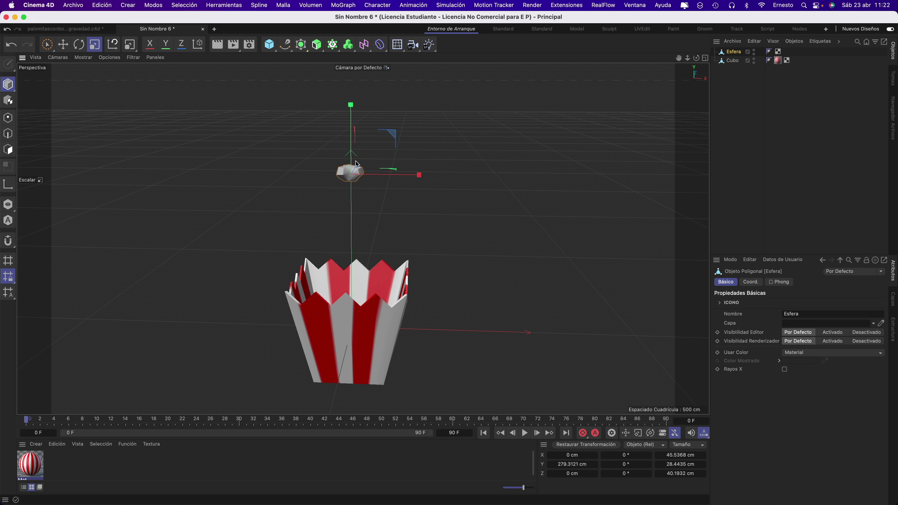
# - Add a Clonador, parent Esfera under it, and change its mode from Cuadrícula to Objeto
pyautogui.click(333, 47)
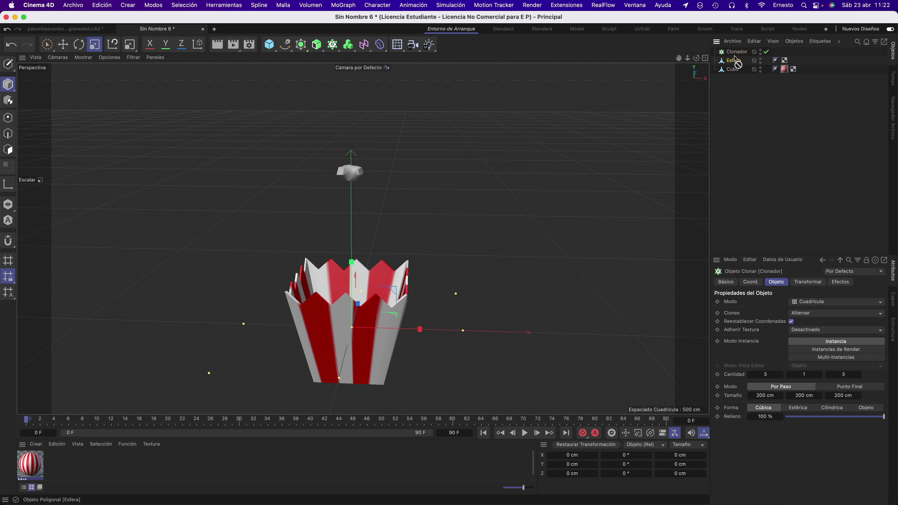
pyautogui.moveTo(734, 56); pyautogui.dragTo(739, 53)
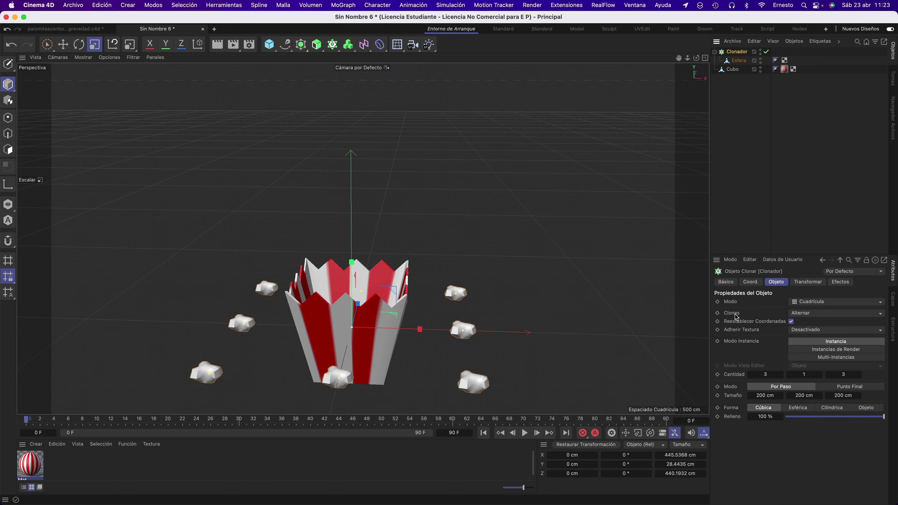
pyautogui.click(811, 303)
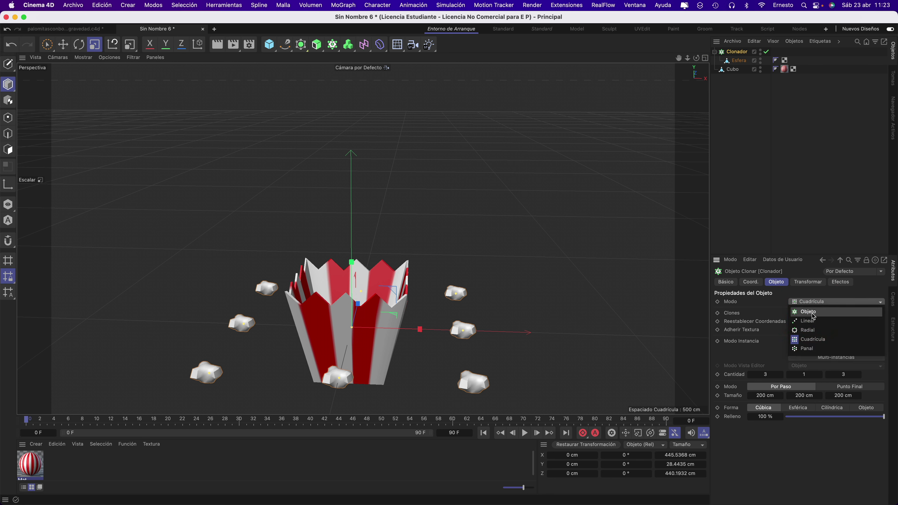
pyautogui.click(813, 312)
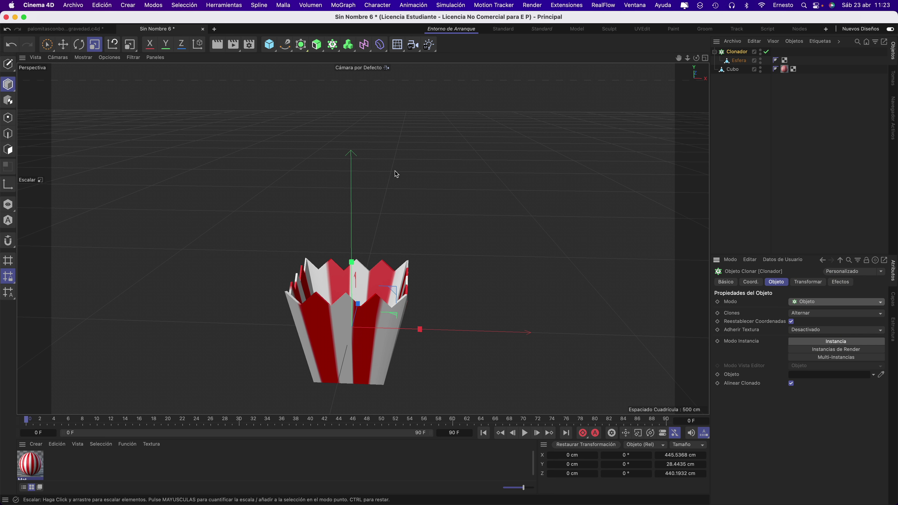
# - Add a particle Emisor, lift it above the box, and preview its particles
pyautogui.click(450, 5)
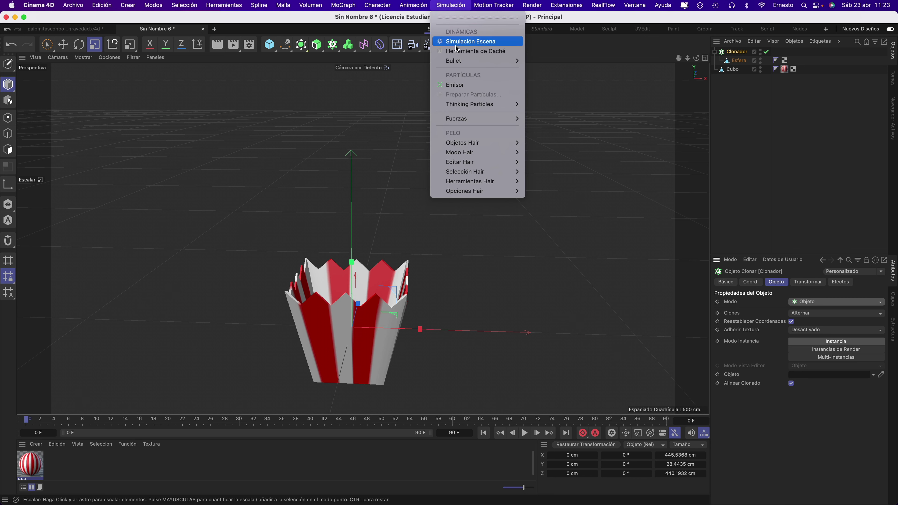
pyautogui.click(455, 84)
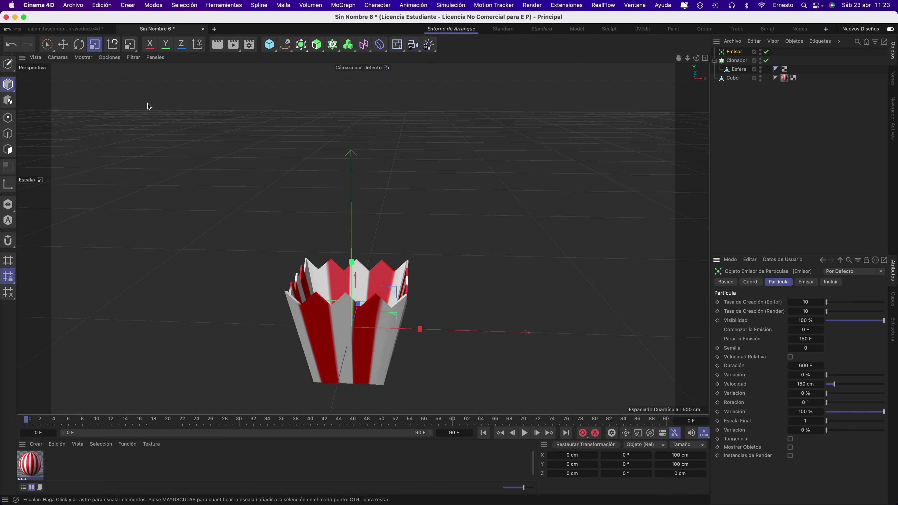
pyautogui.click(63, 44)
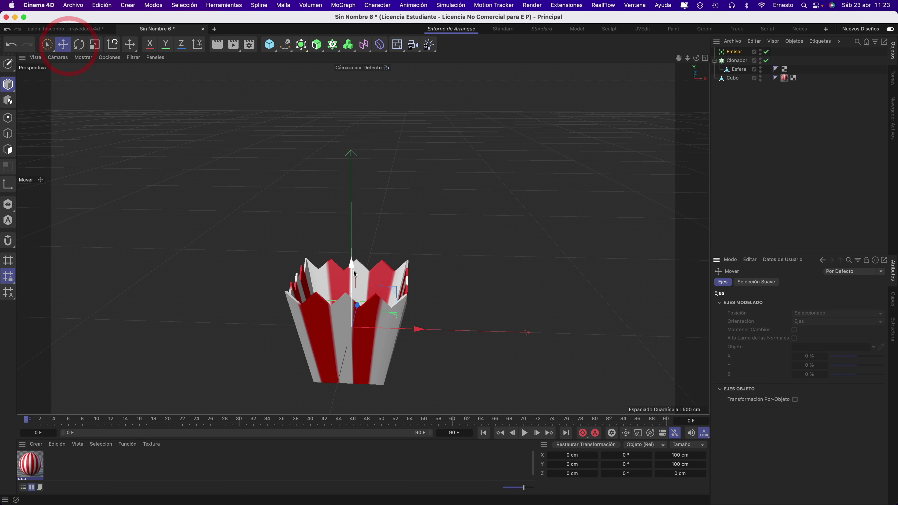
pyautogui.moveTo(351, 262); pyautogui.dragTo(359, 166)
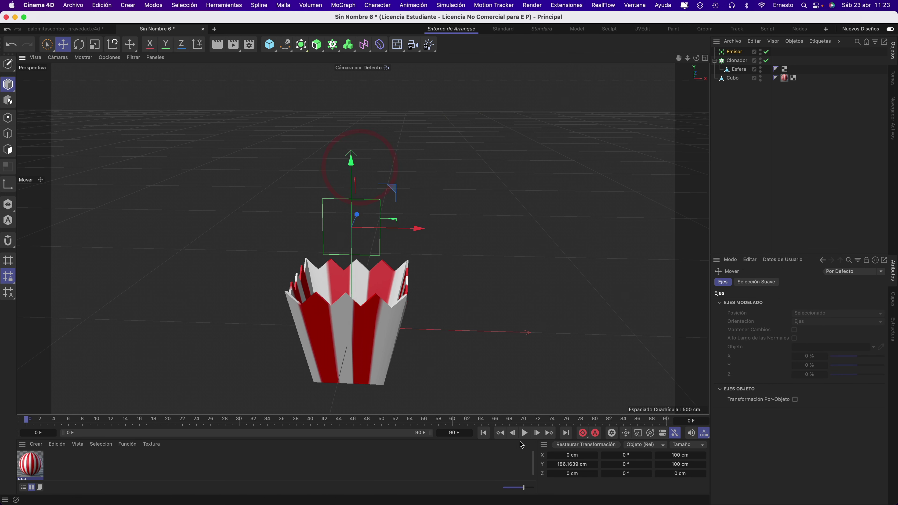
pyautogui.click(525, 433)
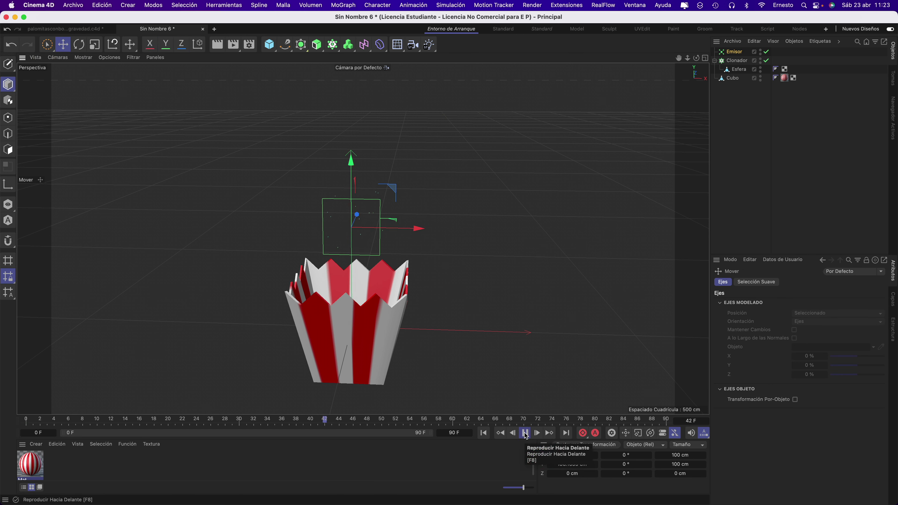
pyautogui.click(525, 433)
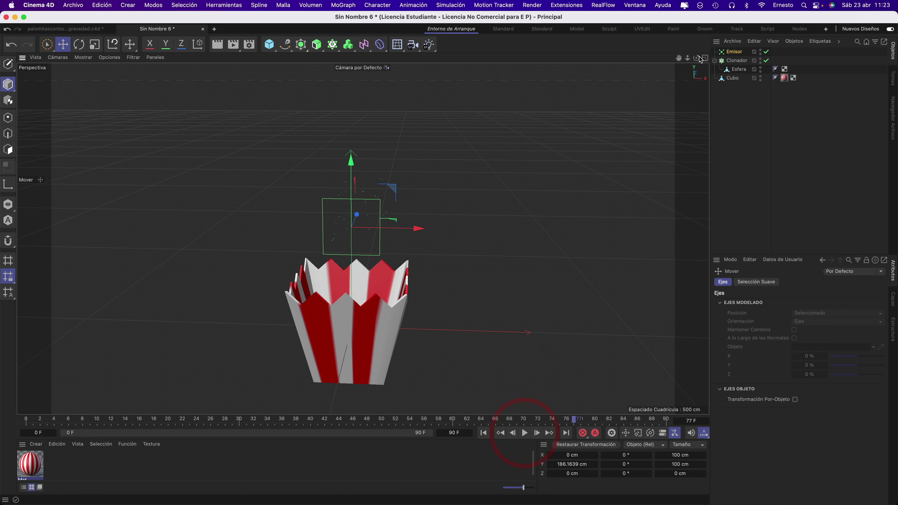
pyautogui.keyDown('alt'); pyautogui.moveTo(625, 205); pyautogui.dragTo(362, 239); pyautogui.keyUp('alt')
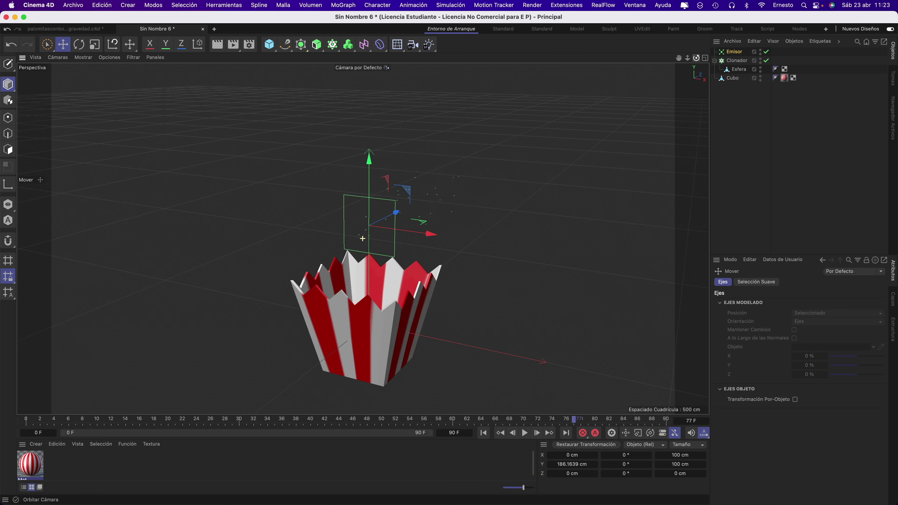
# - Rotate the emitter 90° on P so it fires upward
pyautogui.click(80, 45)
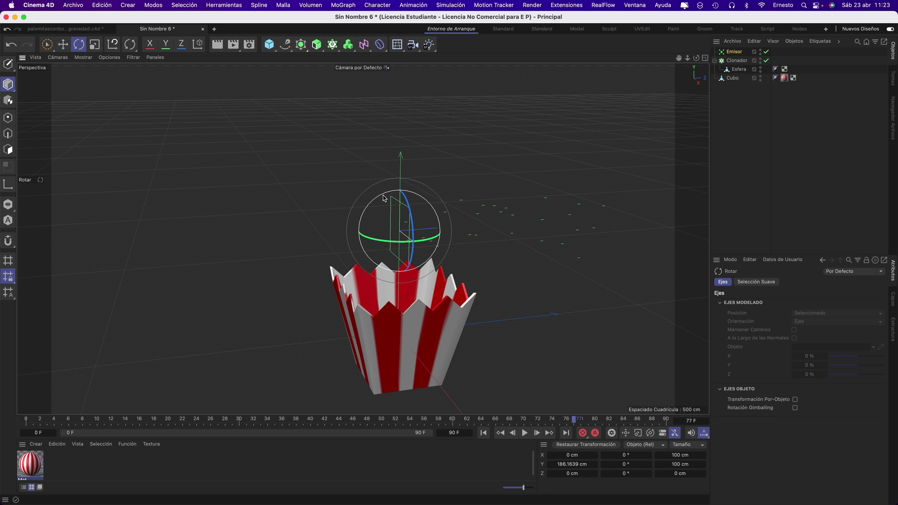
pyautogui.moveTo(385, 198)
pyautogui.mouseDown()
pyautogui.moveTo(348, 225)
pyautogui.moveTo(354, 257)
pyautogui.mouseUp()
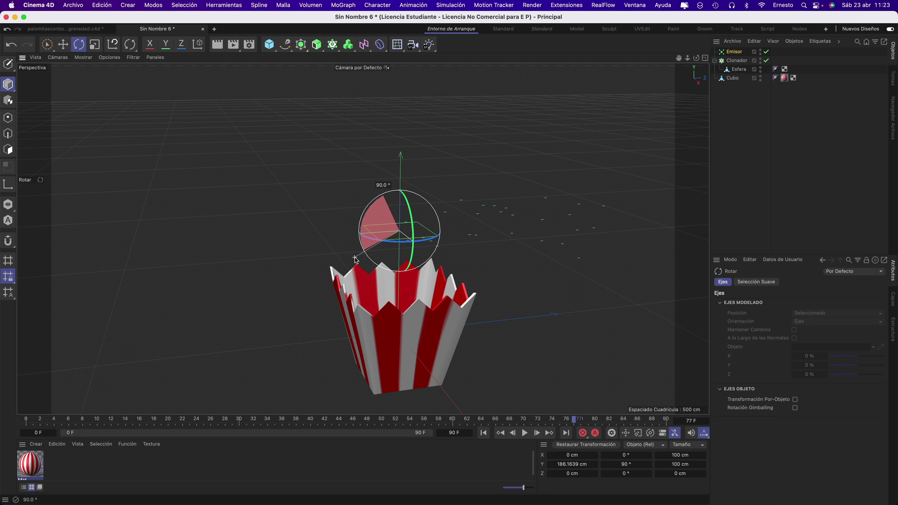
pyautogui.moveTo(354, 257); pyautogui.dragTo(354, 257)
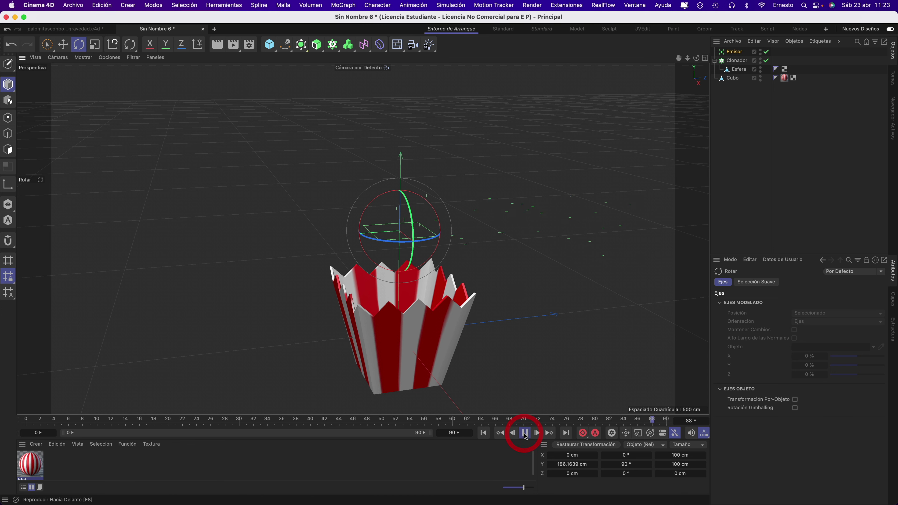
pyautogui.click(525, 432)
pyautogui.keyDown('alt'); pyautogui.moveTo(570, 180); pyautogui.dragTo(428, 175); pyautogui.keyUp('alt')
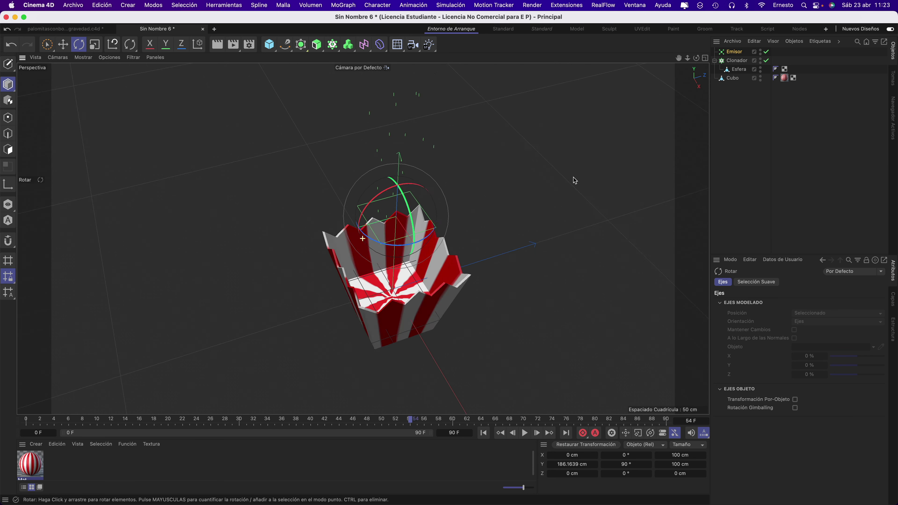
# - Lower the emitter inside the popcorn box to Y -17.77 cm
pyautogui.click(63, 44)
pyautogui.moveTo(377, 215); pyautogui.dragTo(405, 249)
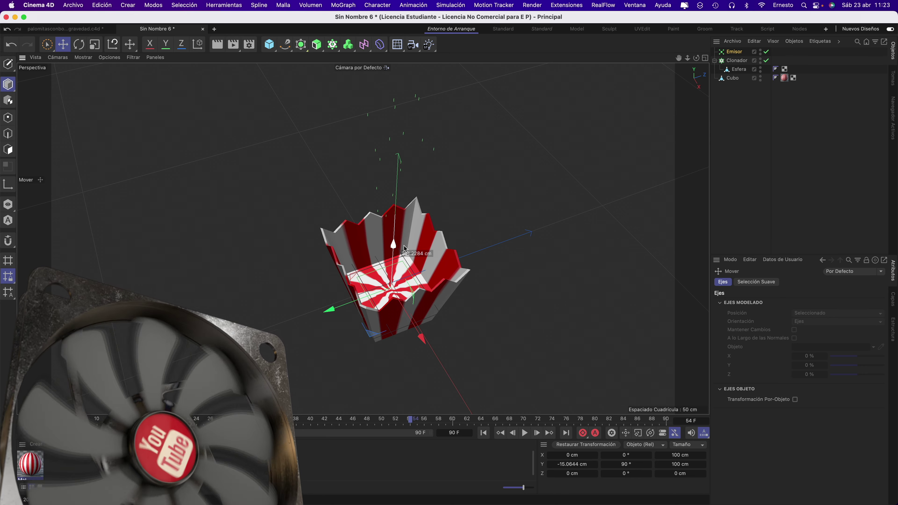
pyautogui.click(524, 433)
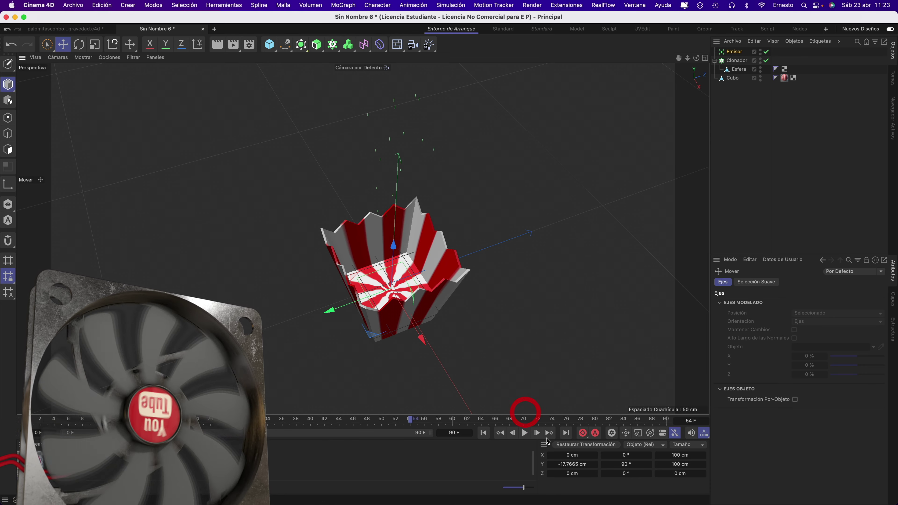
pyautogui.click(524, 432)
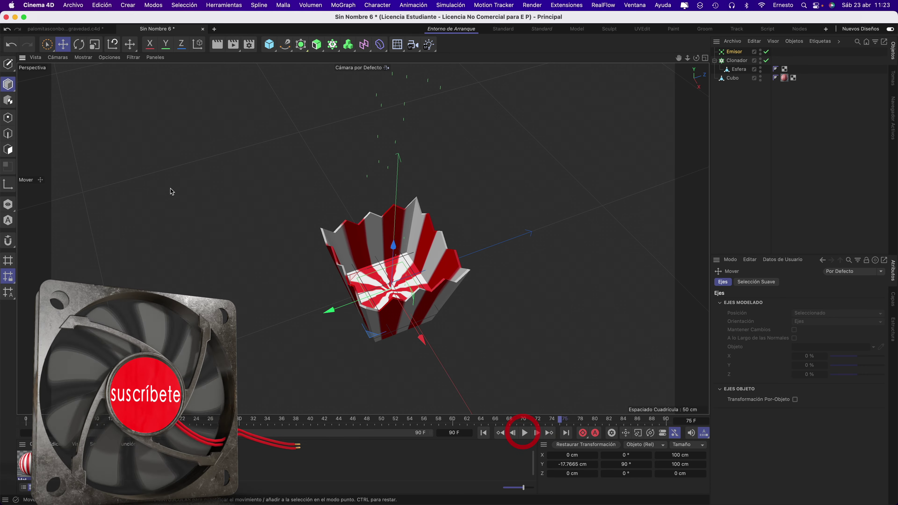
# - Scale the emitter up to about 124 cm and restart playback
pyautogui.click(94, 44)
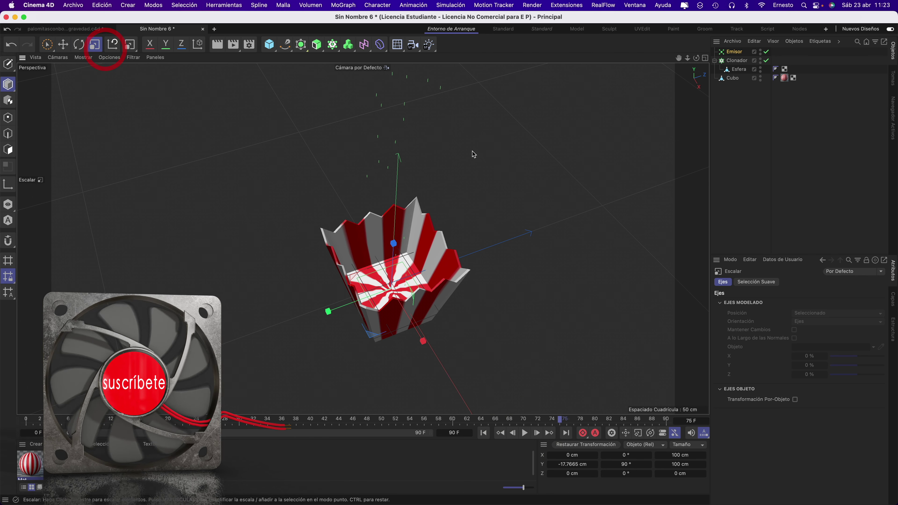
pyautogui.moveTo(499, 160); pyautogui.dragTo(551, 173)
pyautogui.moveTo(606, 185); pyautogui.dragTo(607, 185)
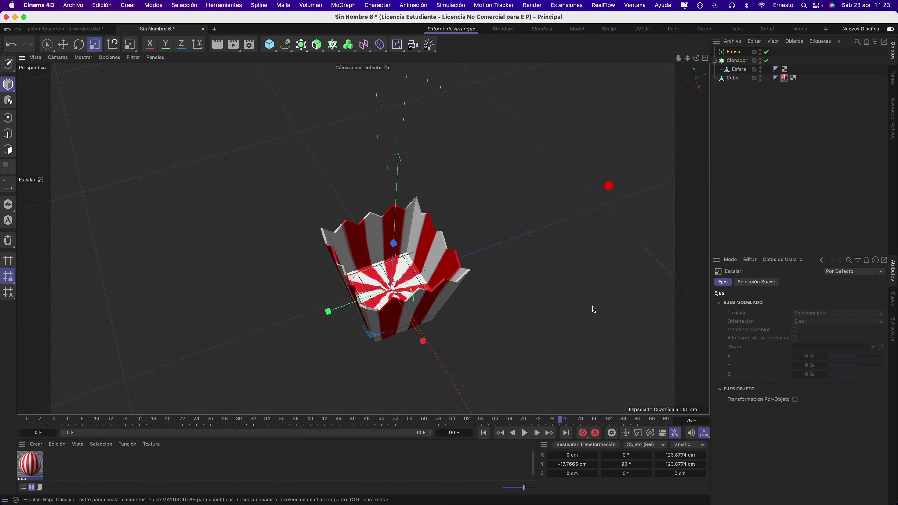
pyautogui.click(524, 432)
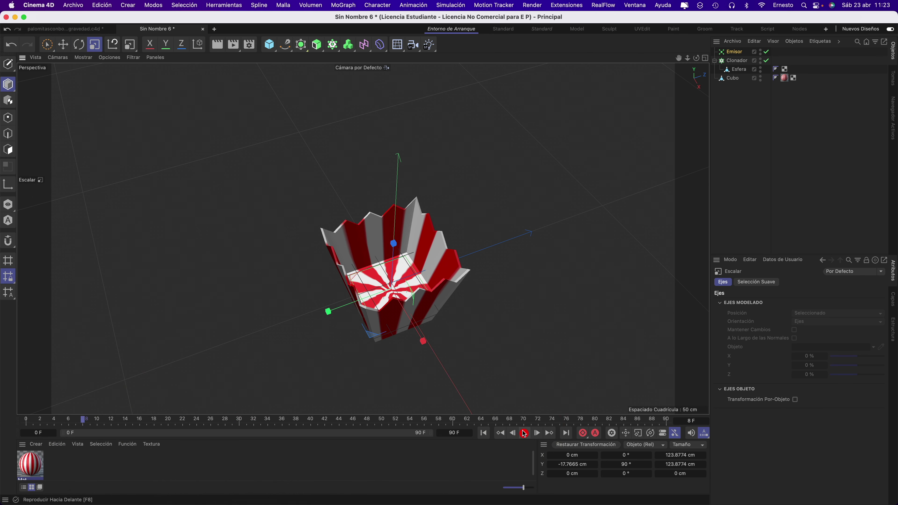
# - Link the Clonador to the Emisor and play to frame 46 to see popcorn fly out
pyautogui.click(525, 434)
pyautogui.click(525, 434)
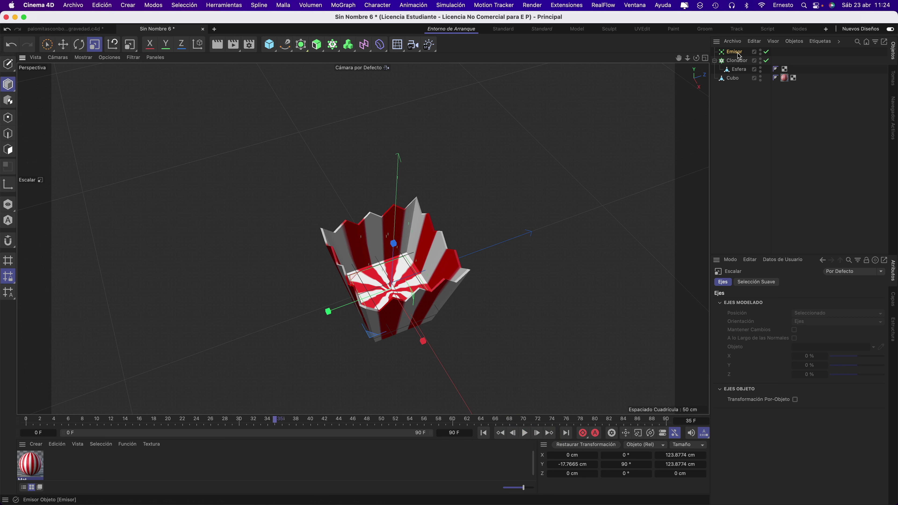
pyautogui.click(735, 62)
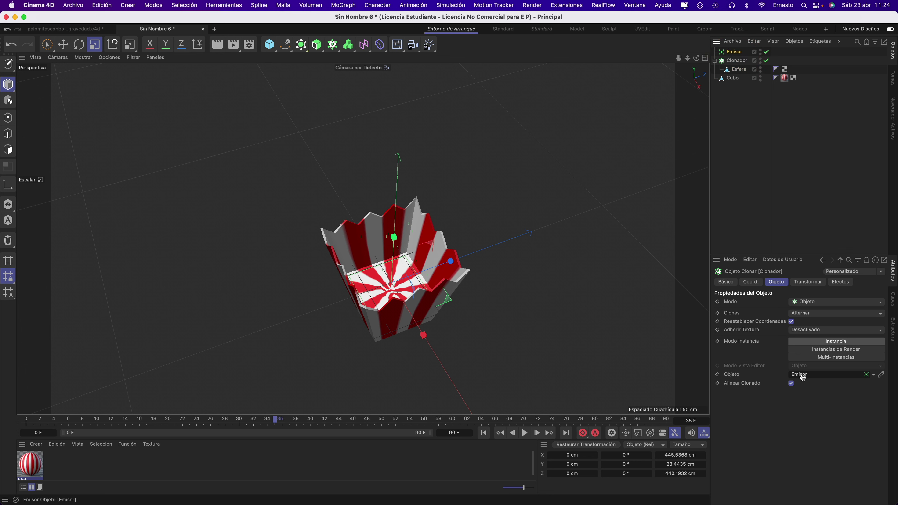
pyautogui.click(803, 378)
pyautogui.click(525, 433)
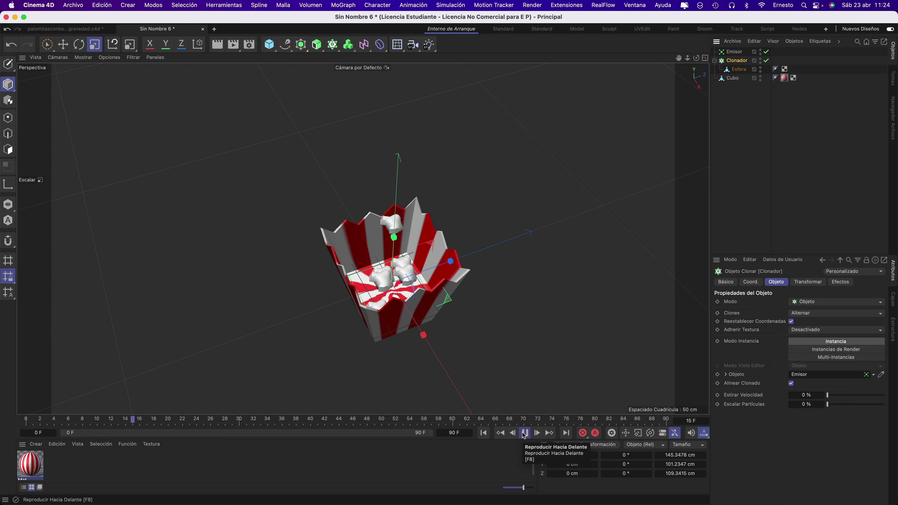
pyautogui.click(525, 433)
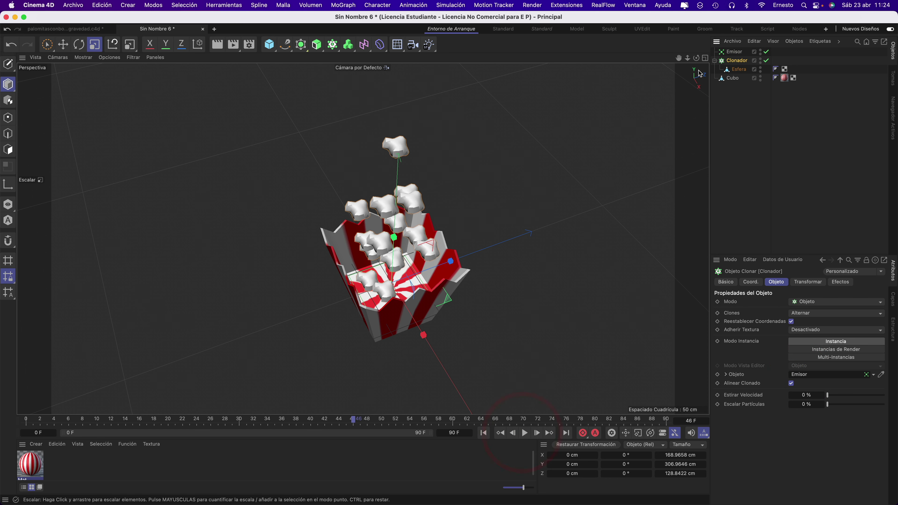
# - Orbit to view the box upright and show the Clonador's effectors list
pyautogui.keyDown('alt'); pyautogui.moveTo(700, 73); pyautogui.dragTo(404, 214); pyautogui.keyUp('alt')
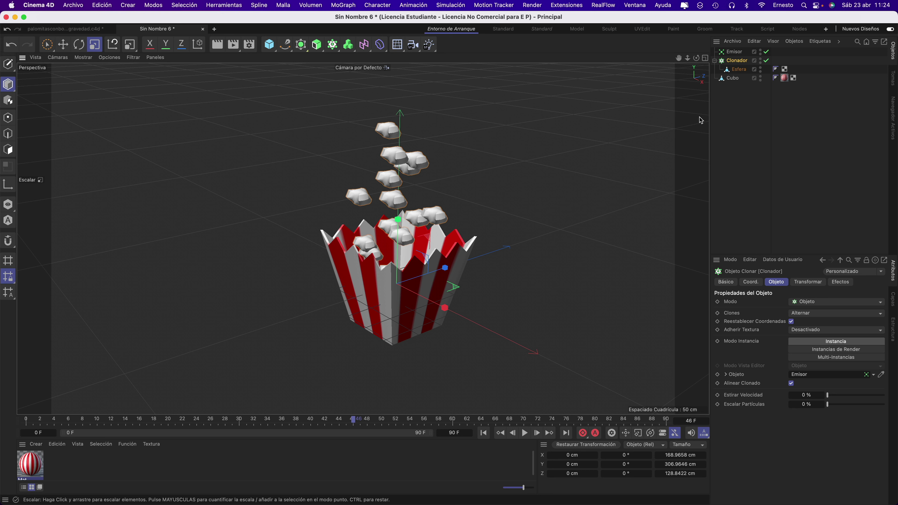
pyautogui.click(740, 63)
pyautogui.click(841, 282)
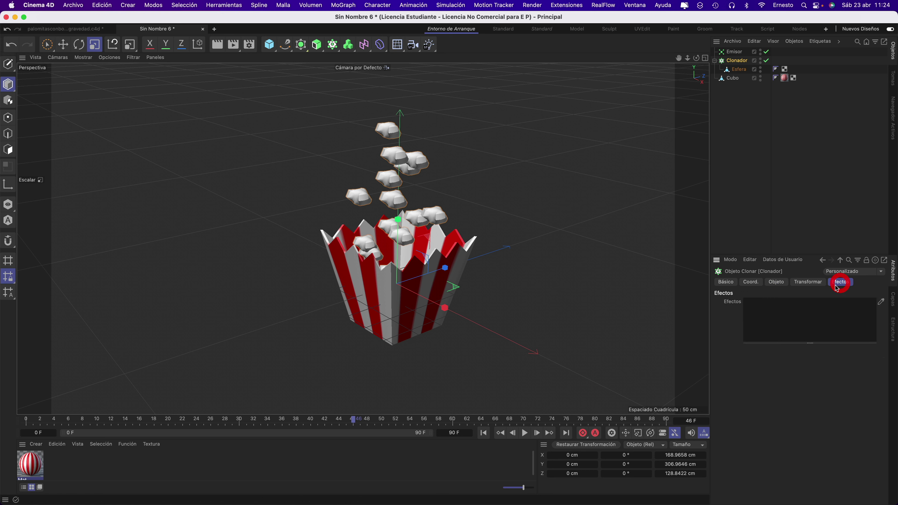
# - Add an Aleatorio random effector from MoGraph > Efectos to the Clonador
pyautogui.click(353, 5)
pyautogui.moveTo(392, 27)
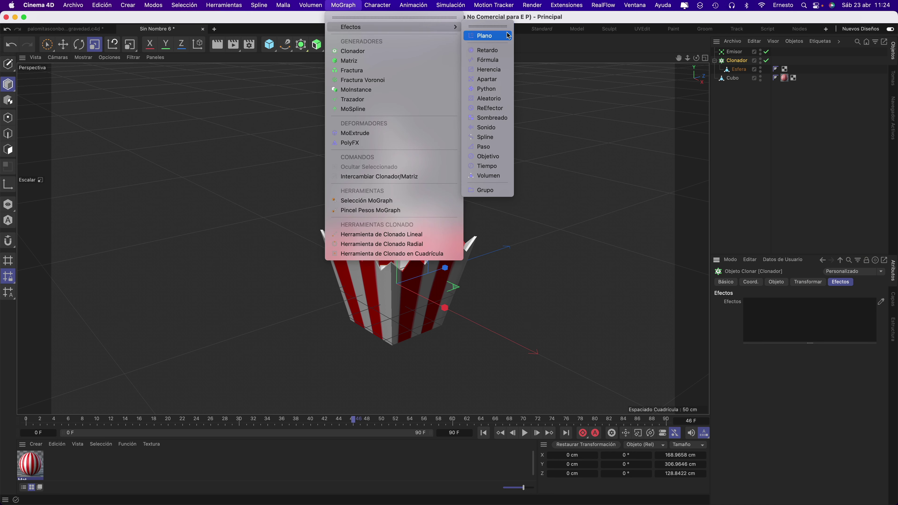
pyautogui.click(489, 99)
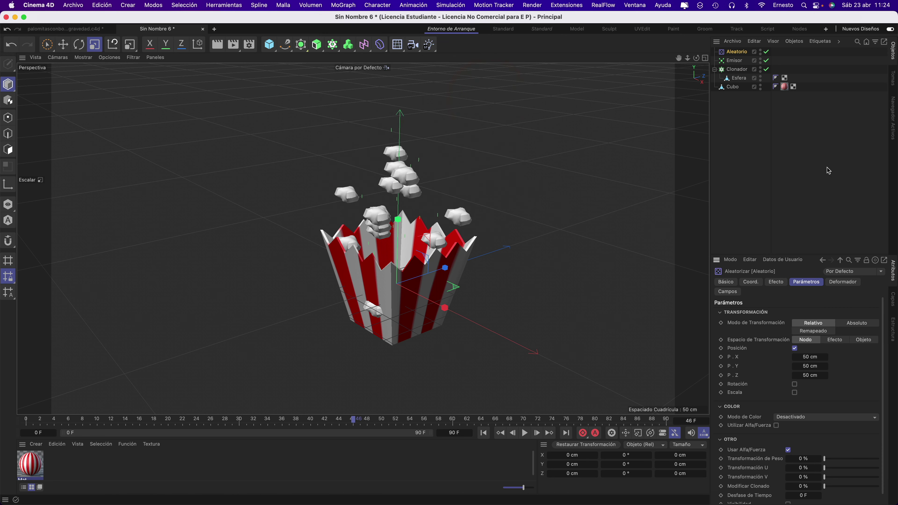
pyautogui.click(734, 71)
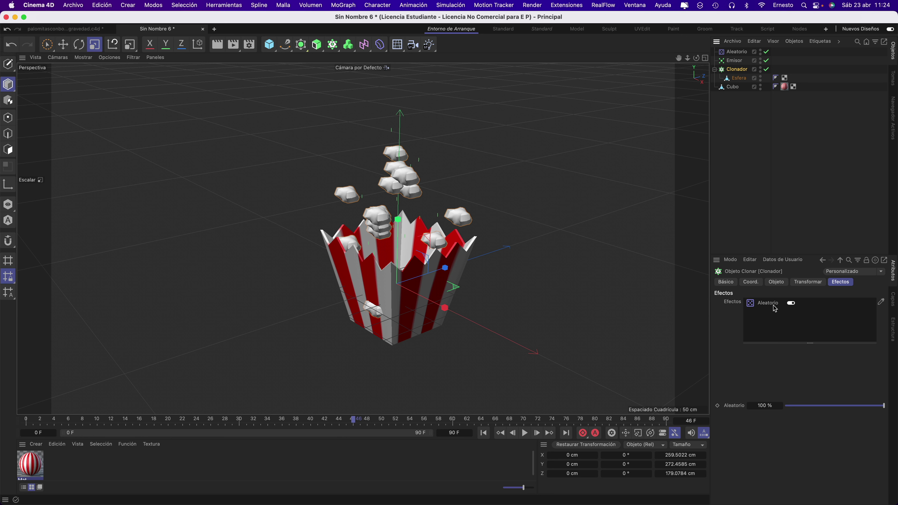
# - Turn off Aleatorio's Posición and enable Rotación 141°/64°/230° plus uniform Escala 0.21
pyautogui.click(732, 51)
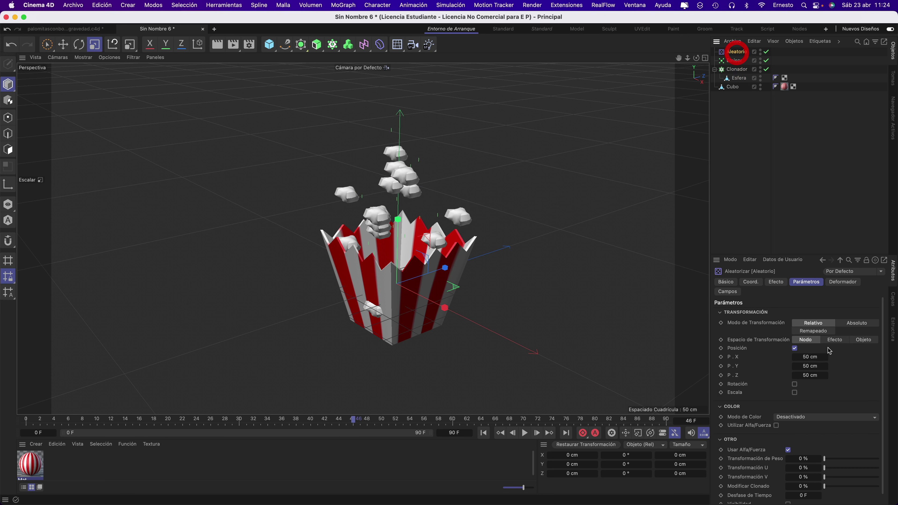
pyautogui.click(794, 348)
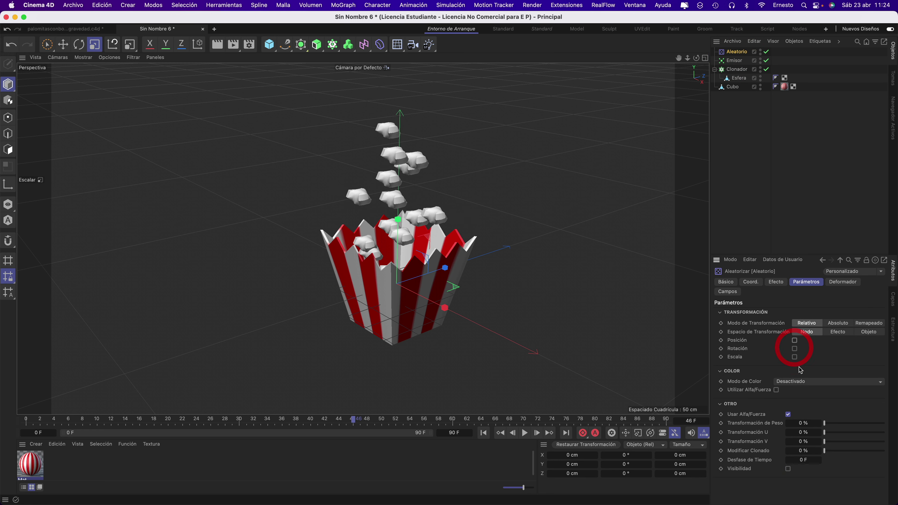
pyautogui.click(794, 349)
pyautogui.moveTo(810, 365)
pyautogui.mouseDown()
pyautogui.moveTo(827, 365)
pyautogui.moveTo(807, 383)
pyautogui.moveTo(827, 383)
pyautogui.moveTo(817, 384)
pyautogui.mouseUp()
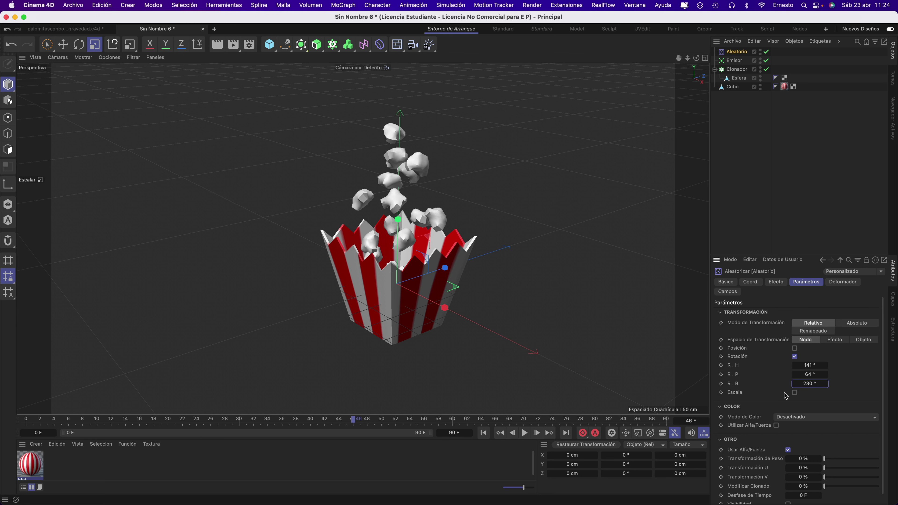
pyautogui.click(795, 393)
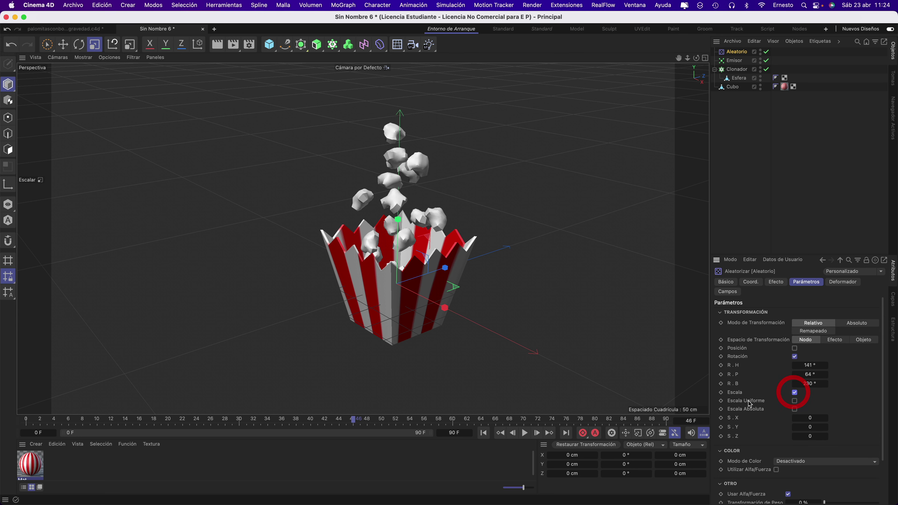
pyautogui.click(794, 401)
pyautogui.moveTo(811, 418); pyautogui.dragTo(813, 417)
pyautogui.write('0.21')
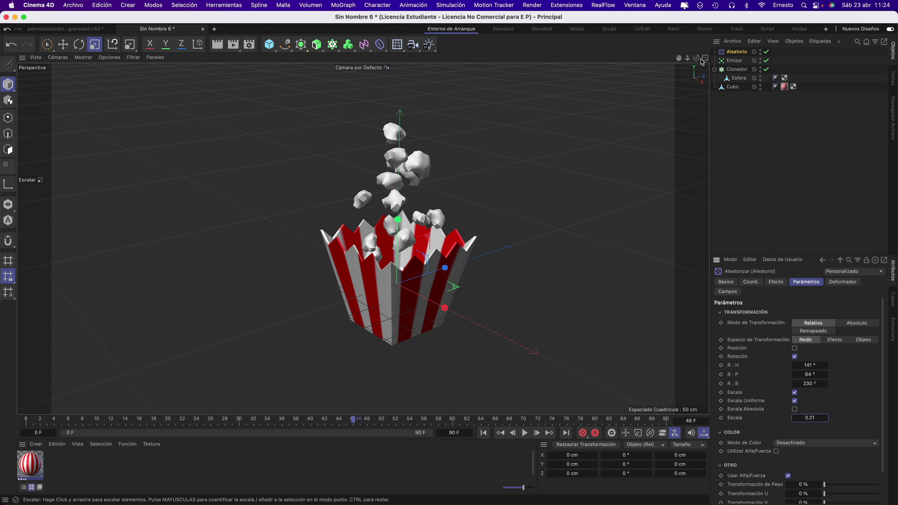
pyautogui.moveTo(525, 196)
pyautogui.keyDown('alt'); pyautogui.mouseDown()
pyautogui.moveTo(362, 239)
pyautogui.moveTo(559, 389)
pyautogui.mouseUp(); pyautogui.keyUp('alt')
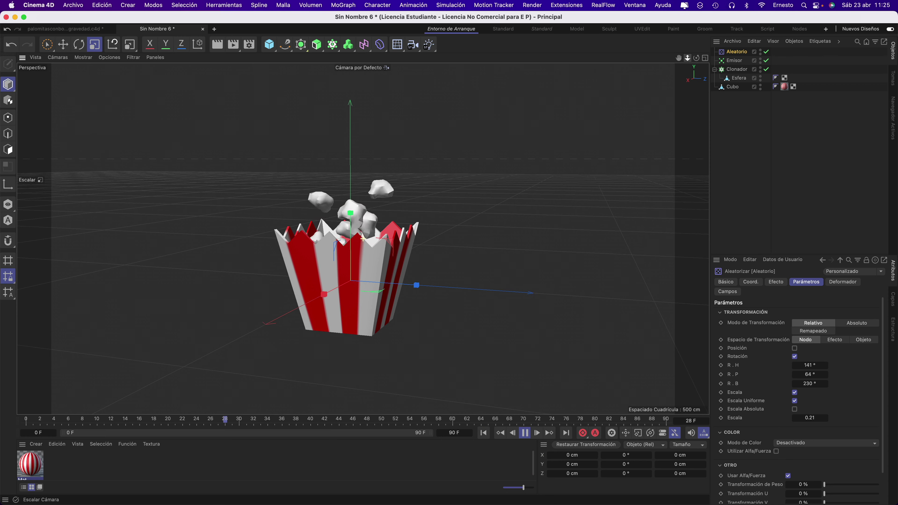
# - Select the Emisor and raise its particle birth rate to 20
pyautogui.scroll(-5, 674, 64)
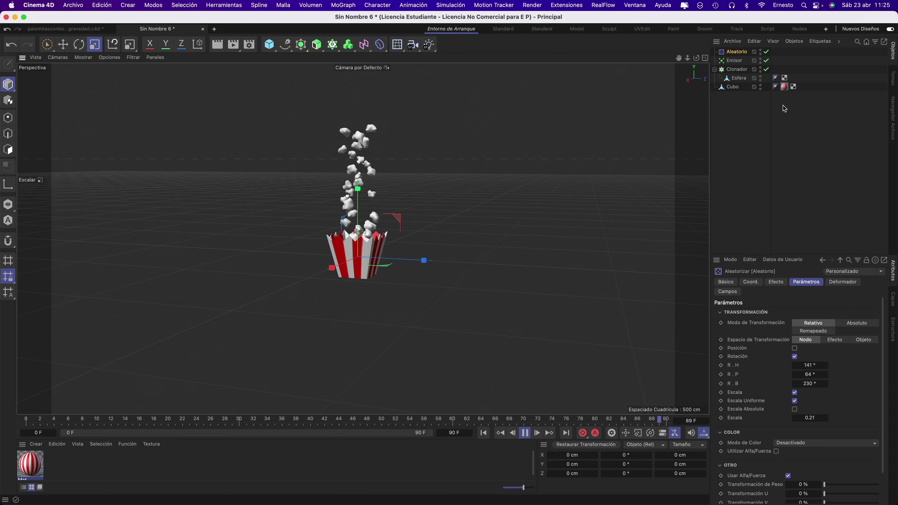
pyautogui.click(732, 60)
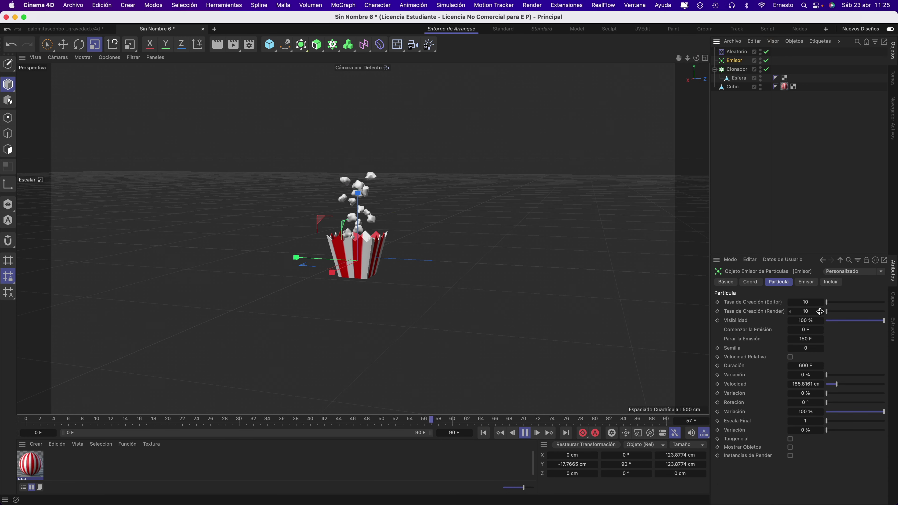
pyautogui.moveTo(826, 301); pyautogui.dragTo(828, 301)
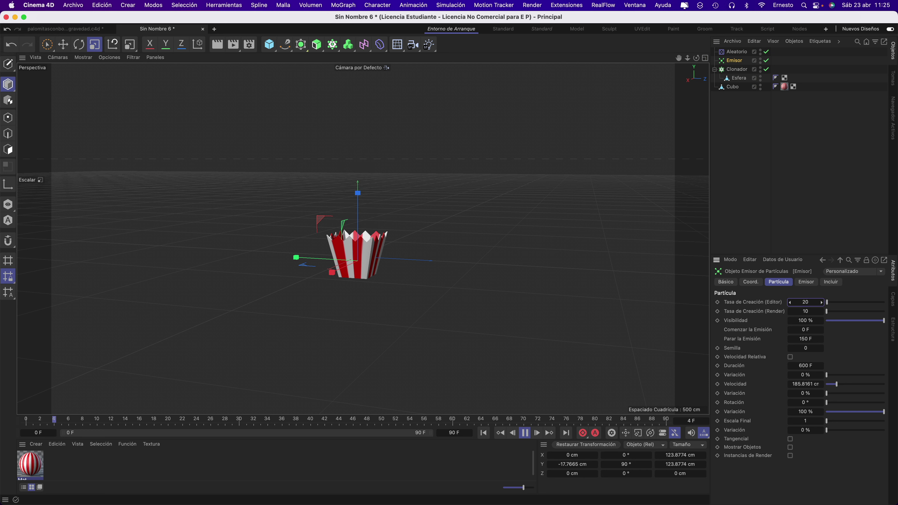
pyautogui.moveTo(805, 311); pyautogui.dragTo(813, 311)
pyautogui.write('20')
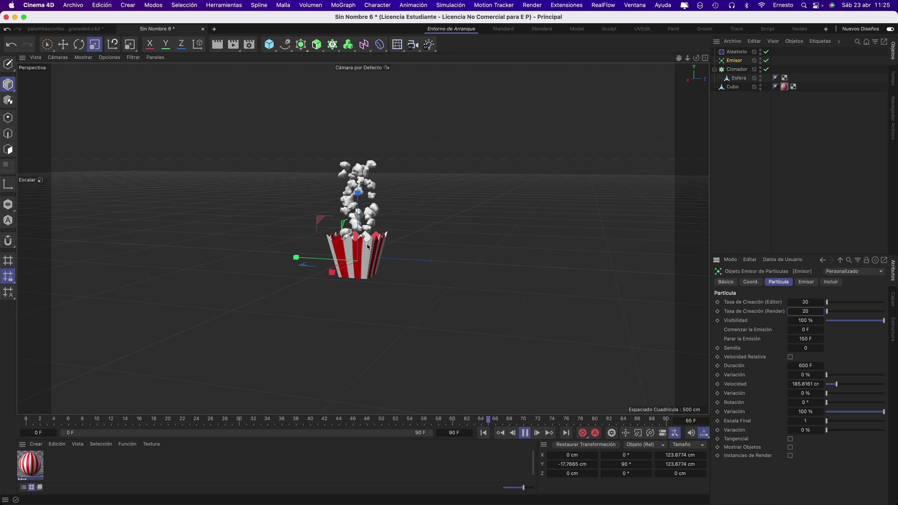
pyautogui.click(525, 433)
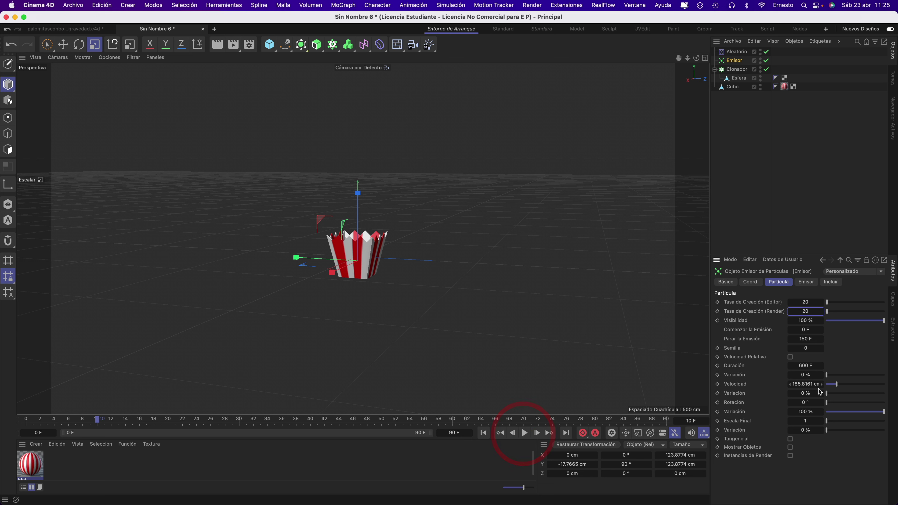
# - Raise the particle Velocidad to about 608 cm and preview up to frame 88
pyautogui.moveTo(840, 383); pyautogui.dragTo(861, 385)
pyautogui.click(857, 387)
pyautogui.click(525, 432)
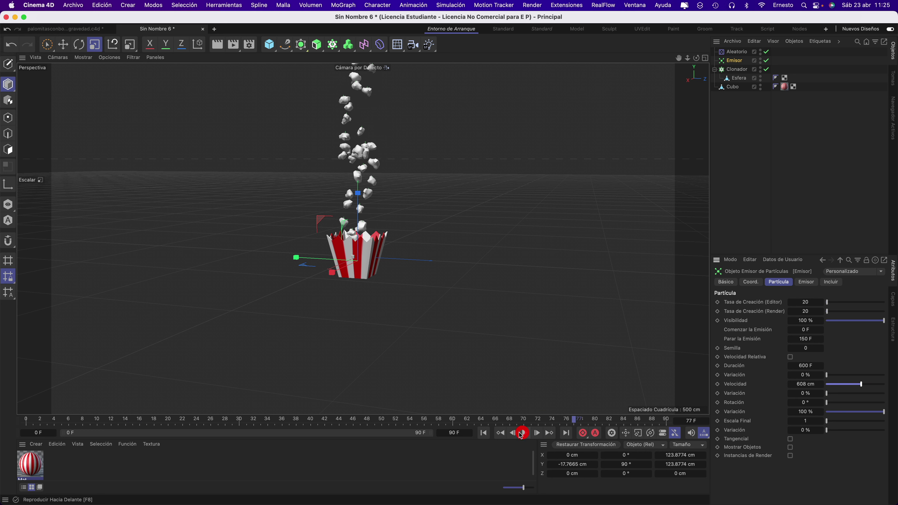
pyautogui.click(524, 433)
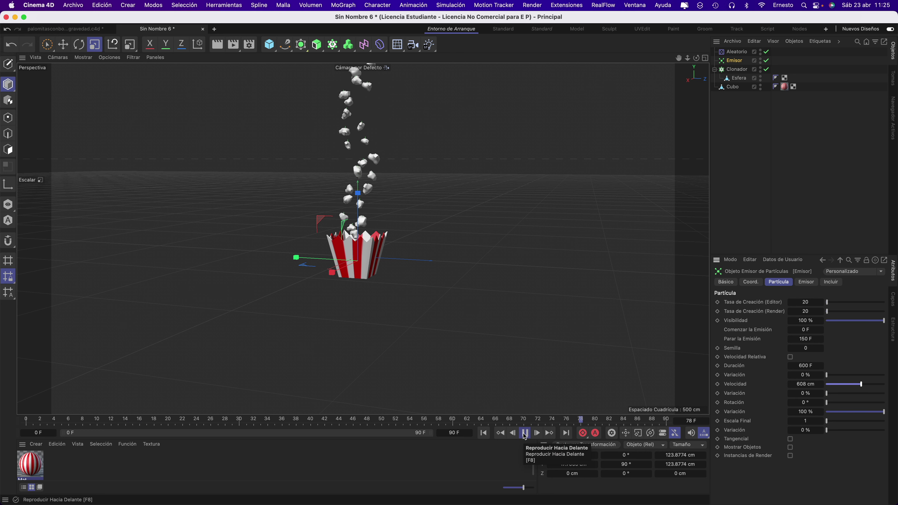
pyautogui.click(525, 433)
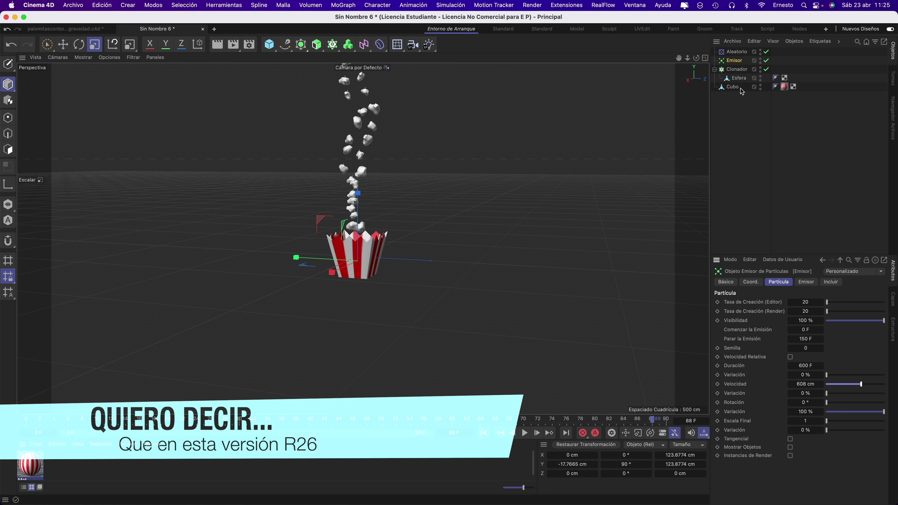
# - Give the Clonador a Bullet Cuerpo Rígido tag
pyautogui.click(738, 69)
pyautogui.click(825, 43)
pyautogui.moveTo(803, 65)
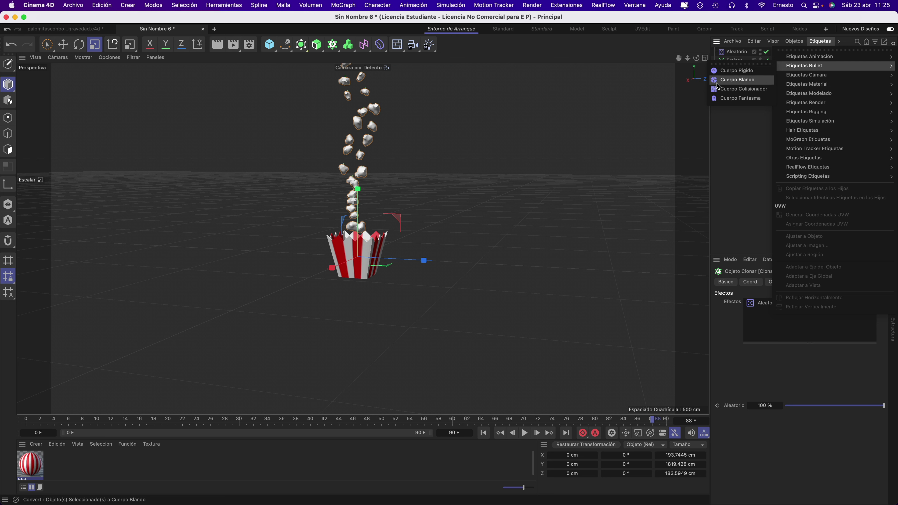
pyautogui.click(731, 72)
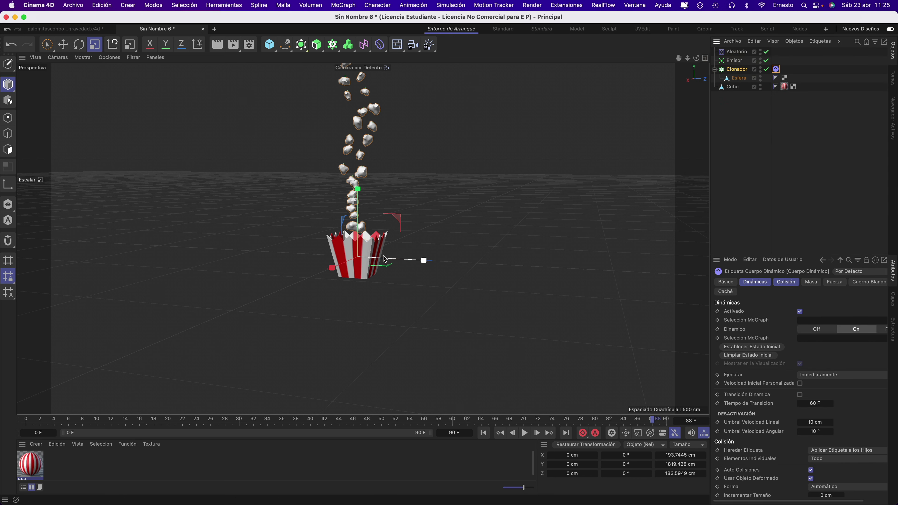
# - Add a Cuerpo Colisionador tag to the Cubo cup and play to test collisions
pyautogui.click(732, 88)
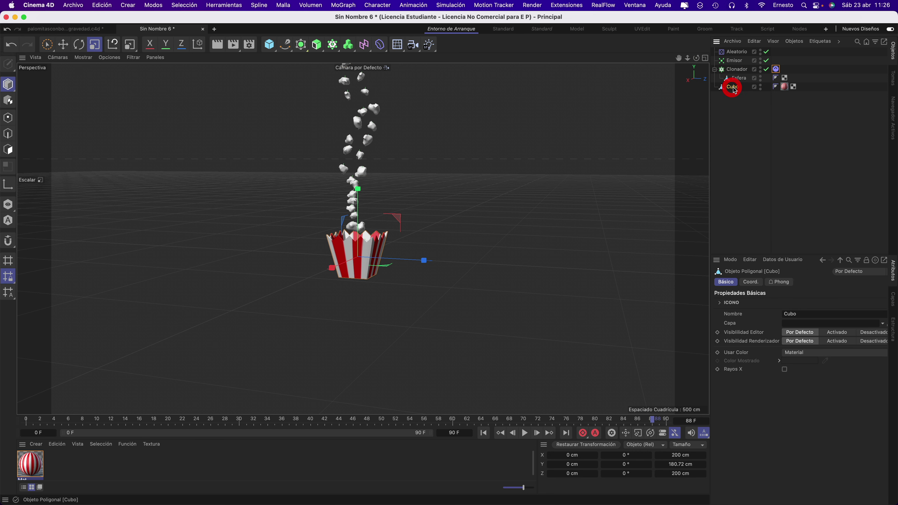
pyautogui.click(760, 86)
pyautogui.click(760, 86)
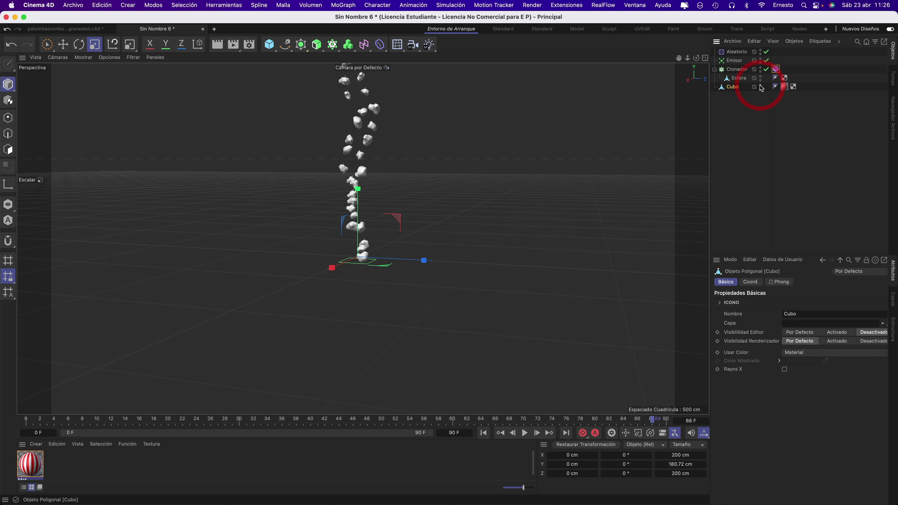
pyautogui.click(760, 86)
pyautogui.rightClick(733, 90)
pyautogui.moveTo(764, 99)
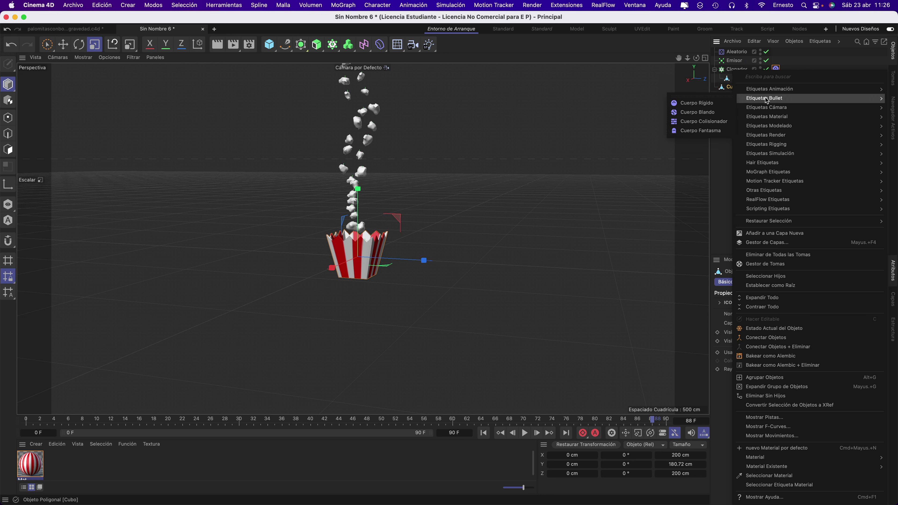
pyautogui.click(708, 125)
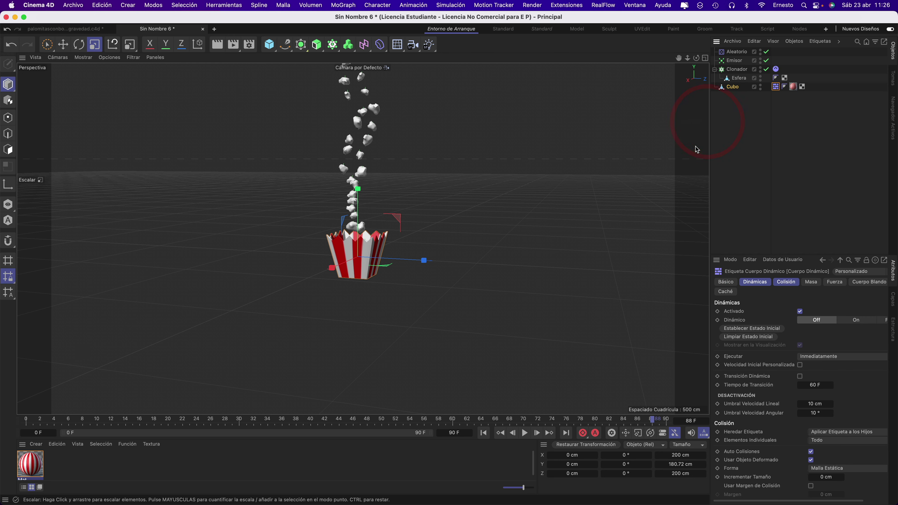
pyautogui.click(524, 433)
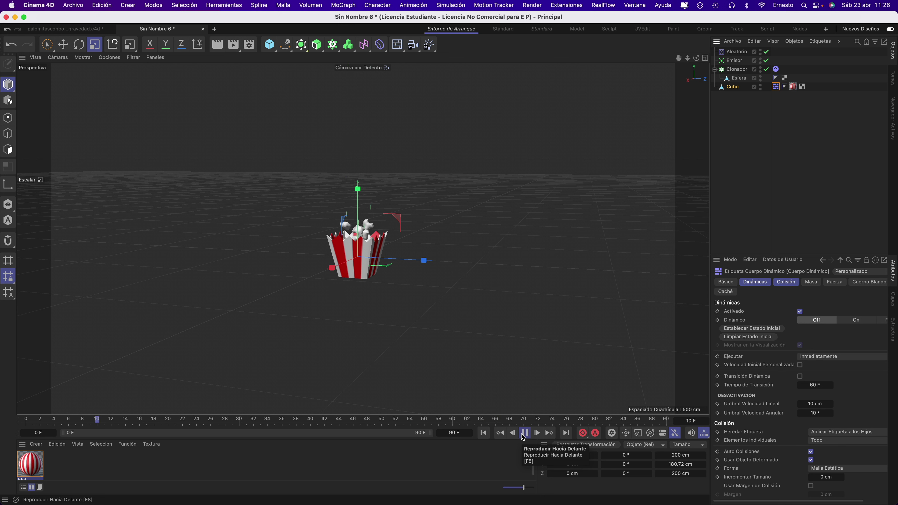
# - Stop playback, add a Suelo floor, and lower it to about -84 cm below the cup
pyautogui.click(523, 437)
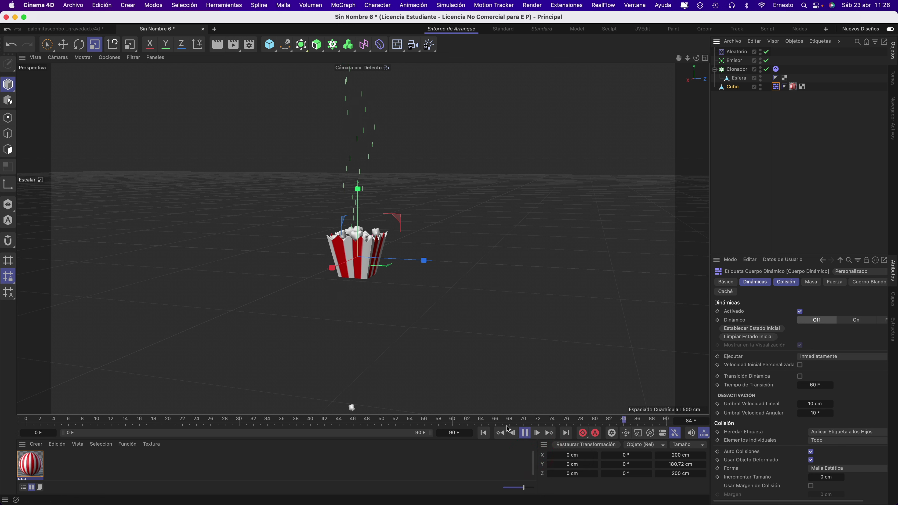
pyautogui.click(525, 433)
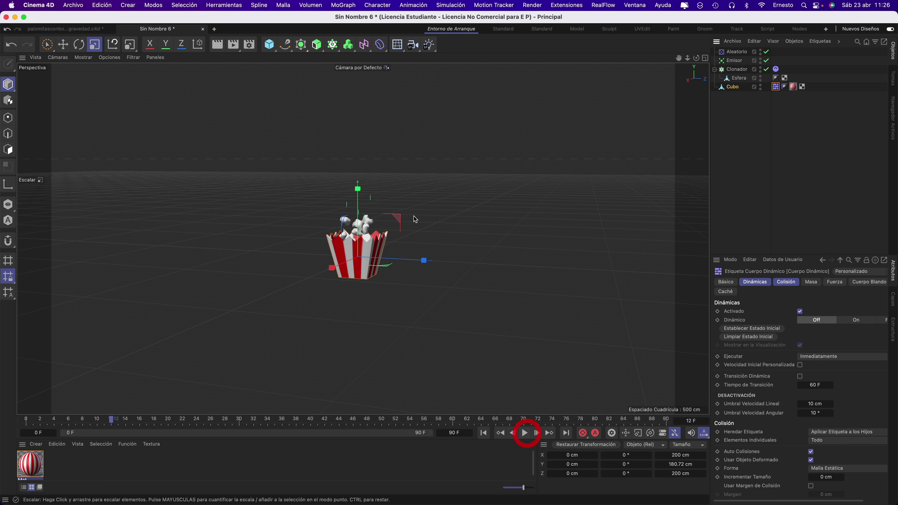
pyautogui.click(397, 45)
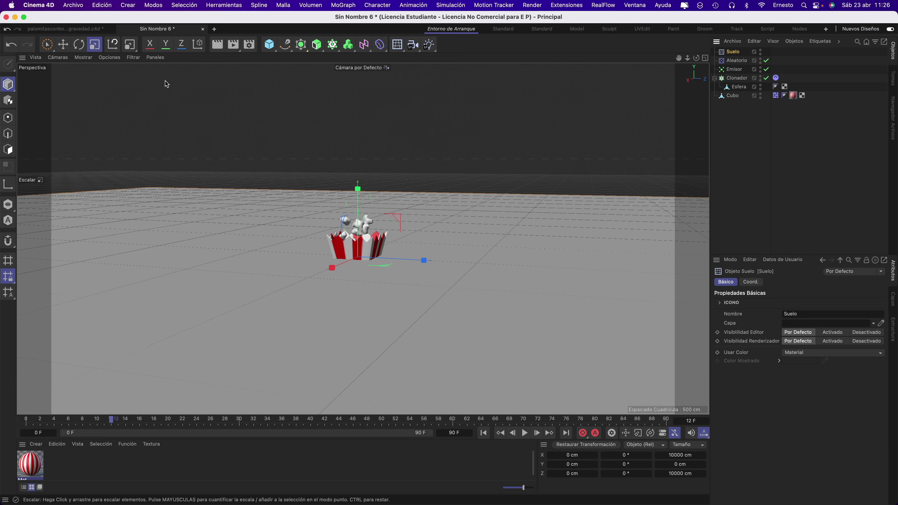
pyautogui.click(63, 44)
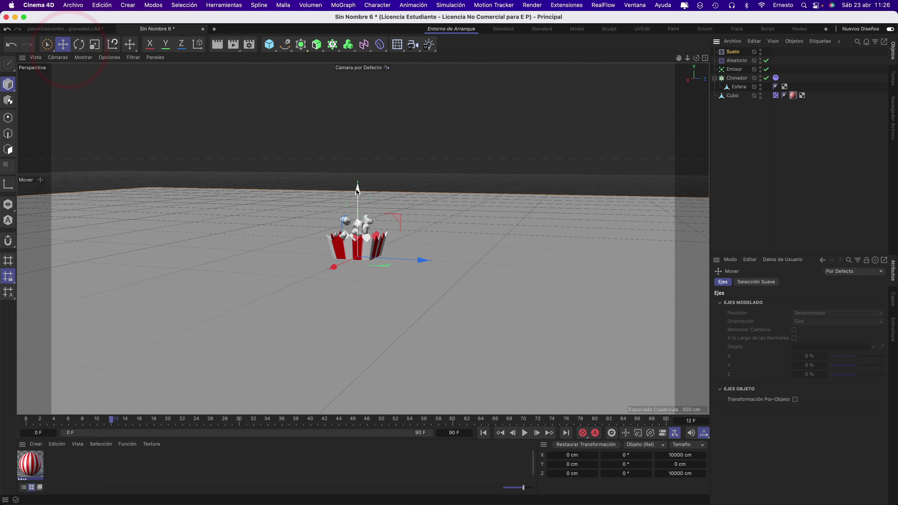
pyautogui.moveTo(357, 191); pyautogui.dragTo(363, 215)
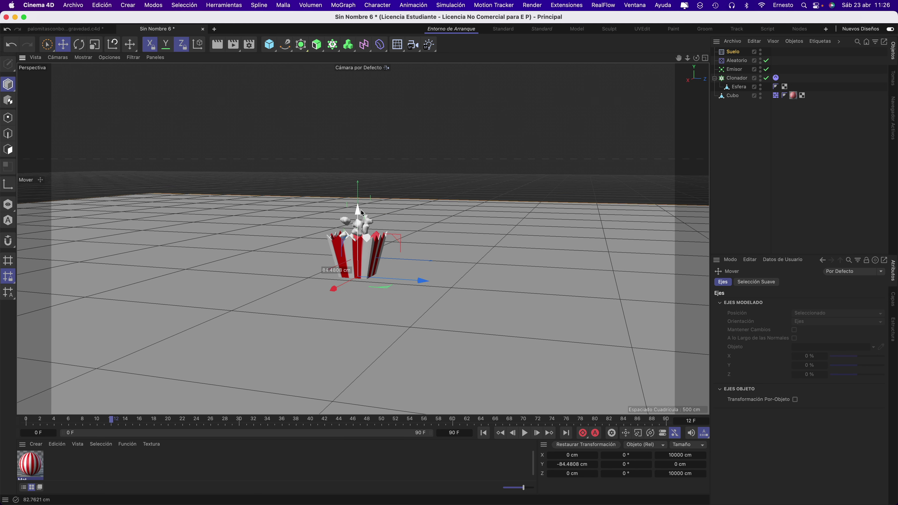
pyautogui.rightClick(738, 55)
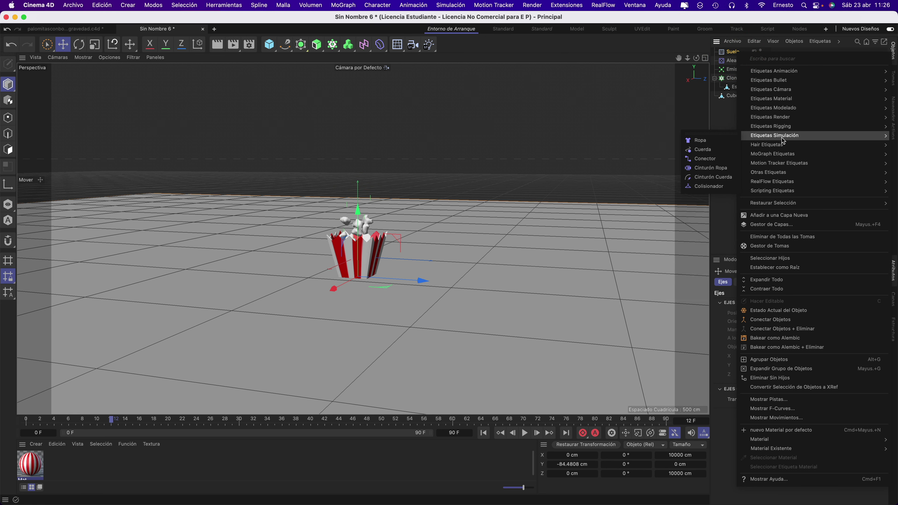
pyautogui.moveTo(769, 80)
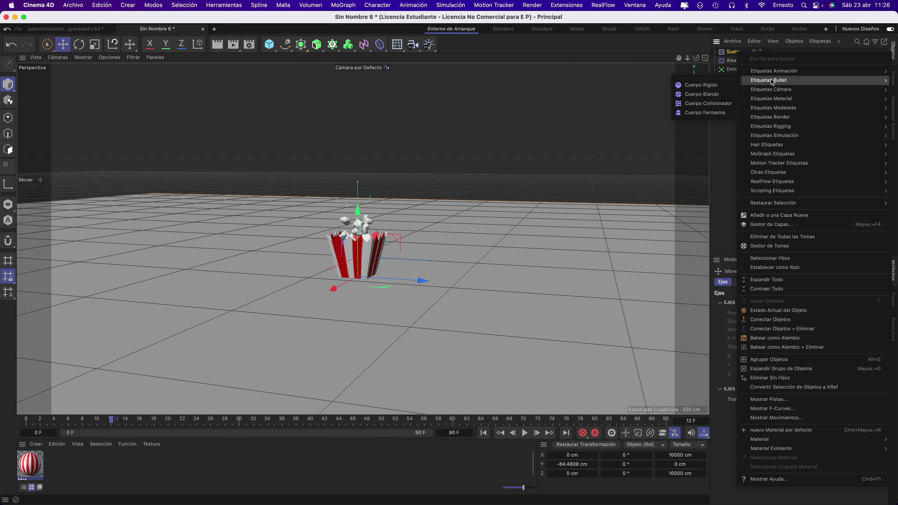
# - Give the Suelo floor a Cuerpo Colisionador tag and hide it in the viewport
pyautogui.click(695, 103)
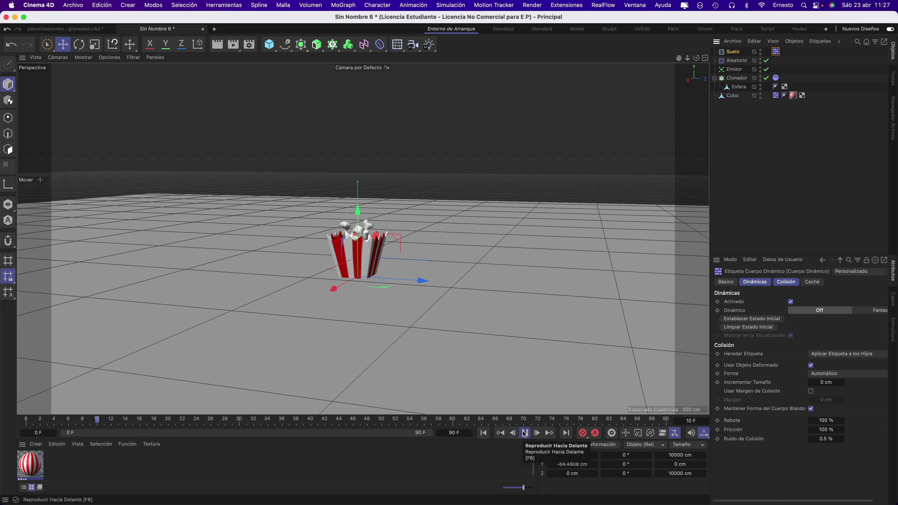
pyautogui.click(524, 432)
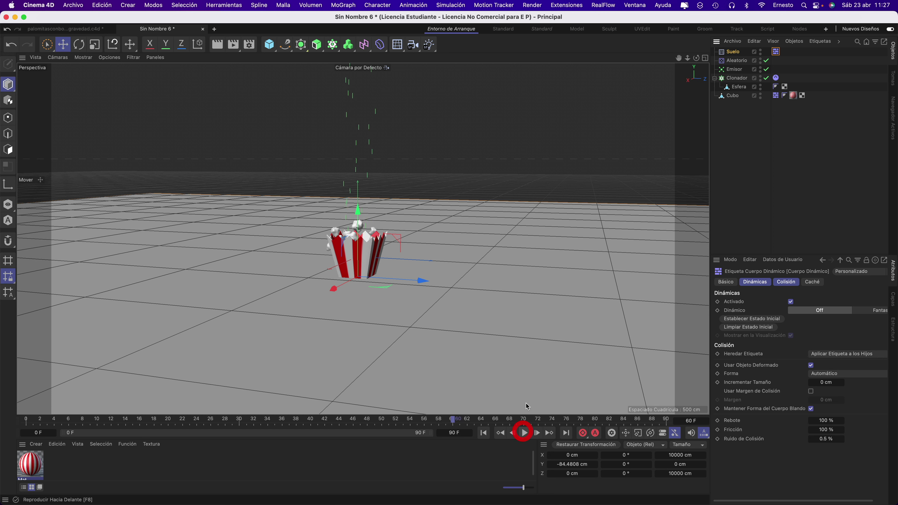
pyautogui.click(760, 51)
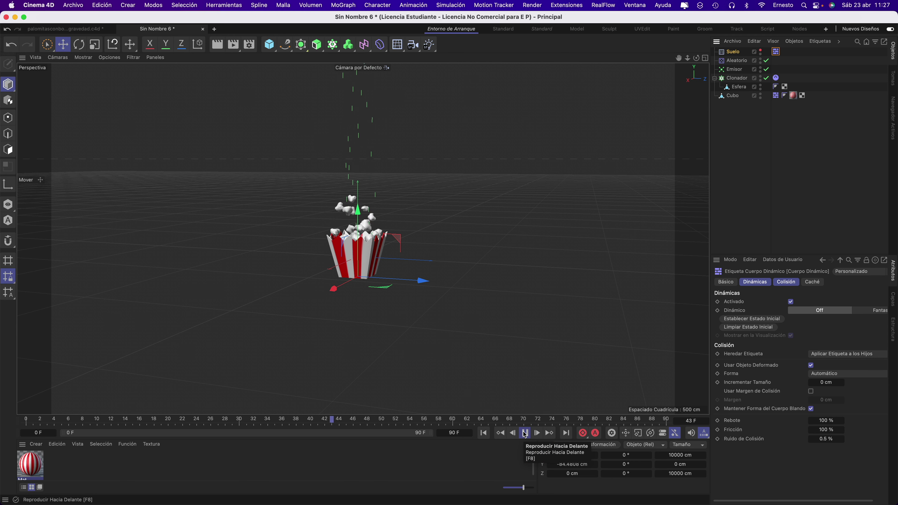
pyautogui.click(524, 433)
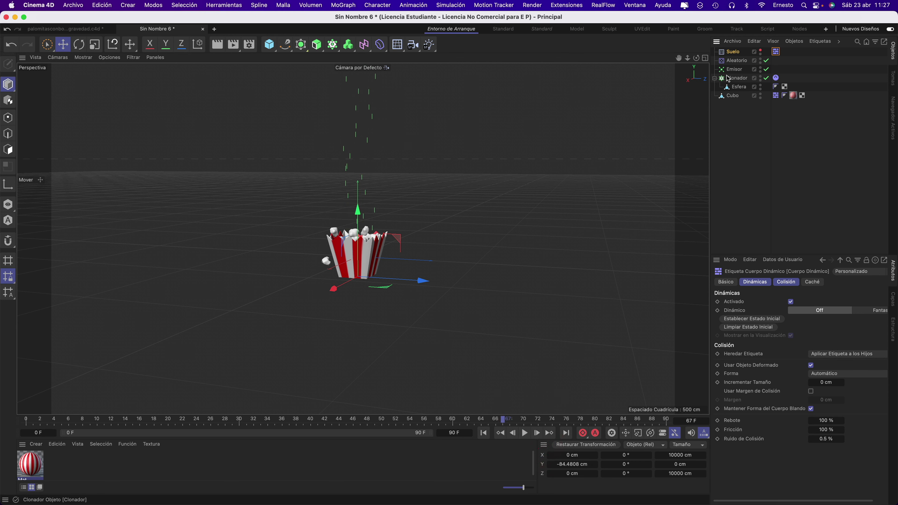
# - Select Emisor, set its particle speed to 1000 cm and preview the spill
pyautogui.click(735, 73)
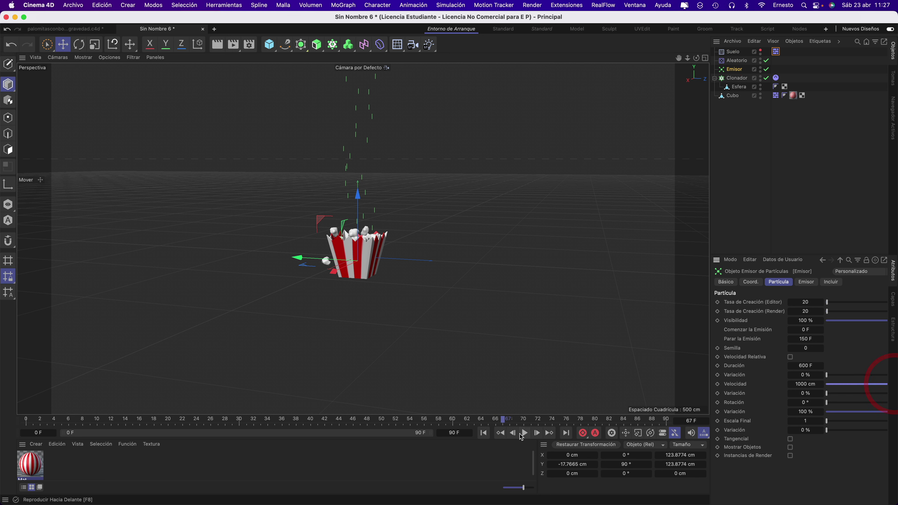
pyautogui.click(525, 433)
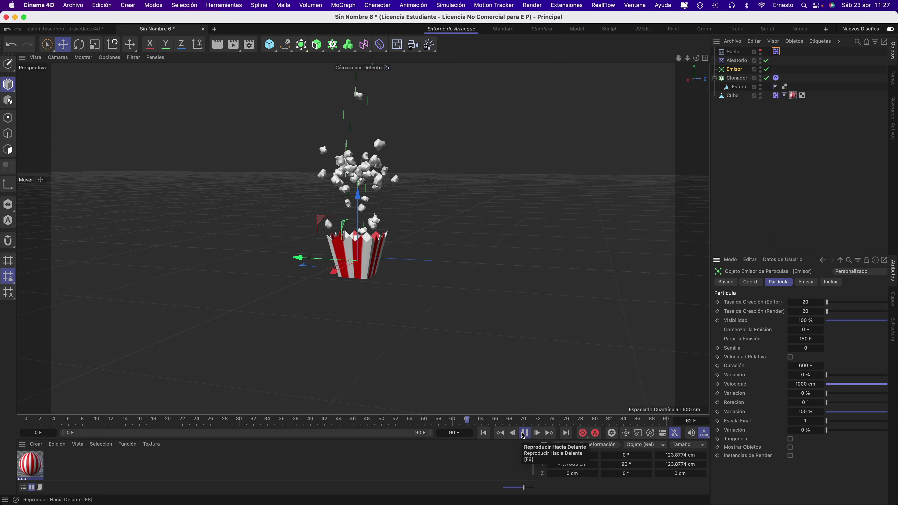
pyautogui.click(524, 433)
pyautogui.write('400')
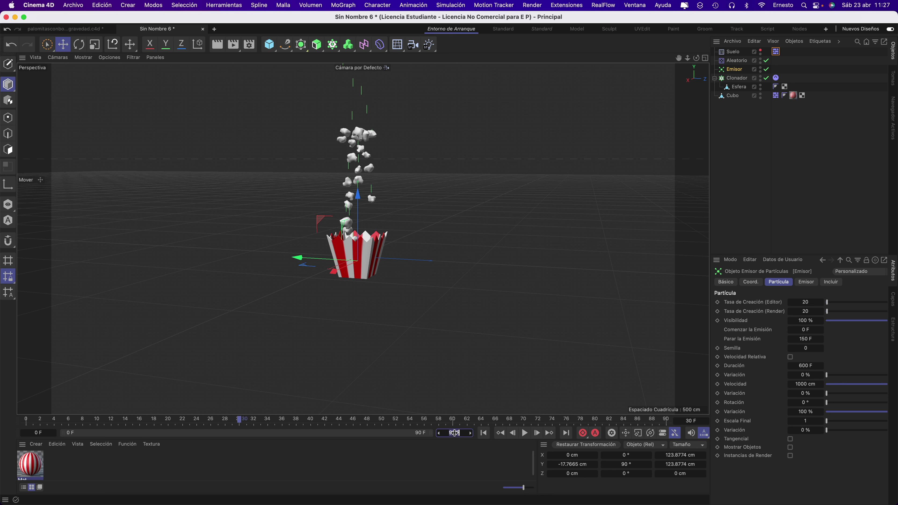
# - Extend the animation to 400 frames and make emission stop at frame 350
pyautogui.click(461, 447)
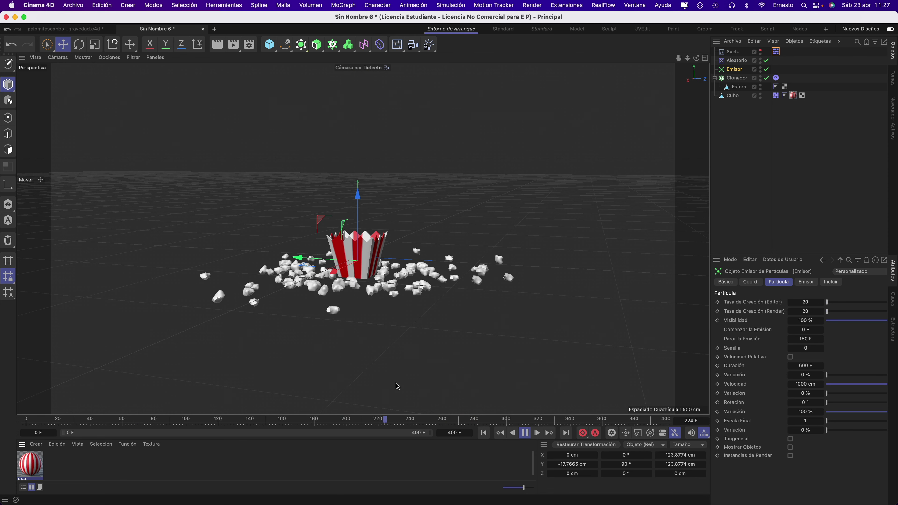
pyautogui.hotkey('shift', 'f')
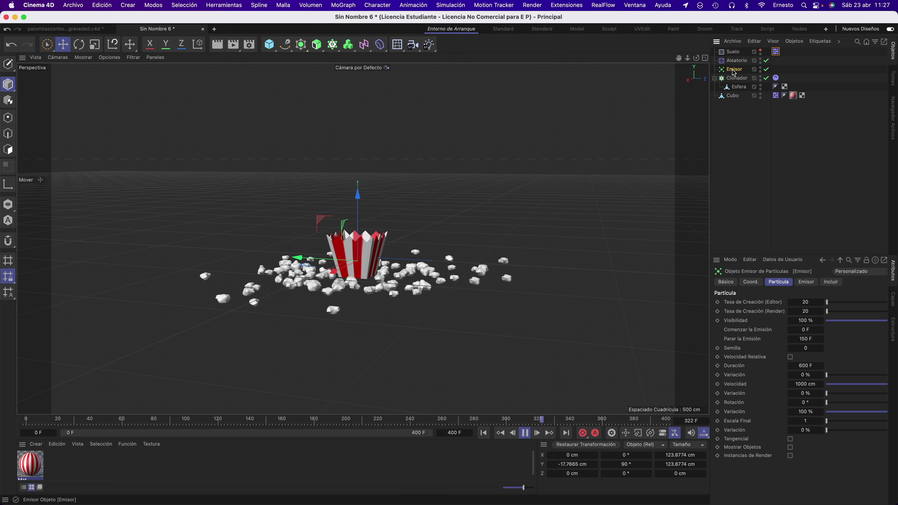
pyautogui.click(804, 340)
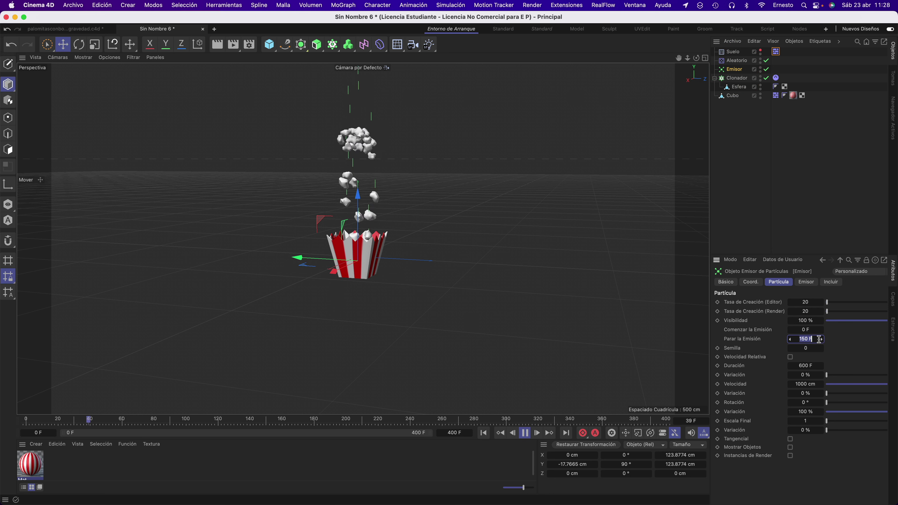
pyautogui.write('350')
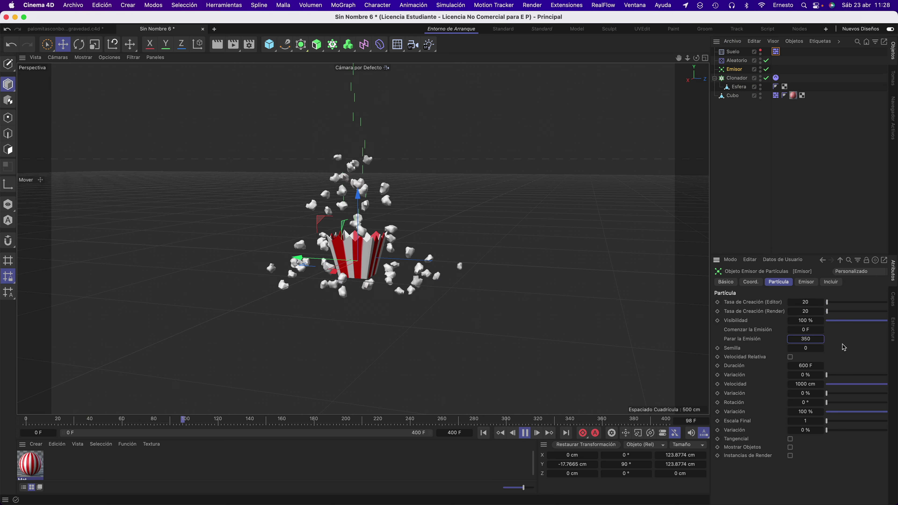
pyautogui.click(843, 347)
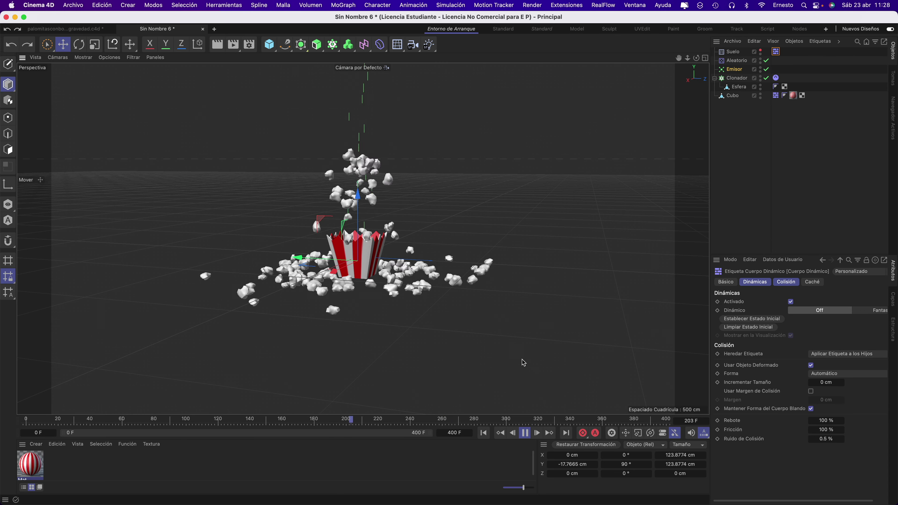
pyautogui.click(524, 432)
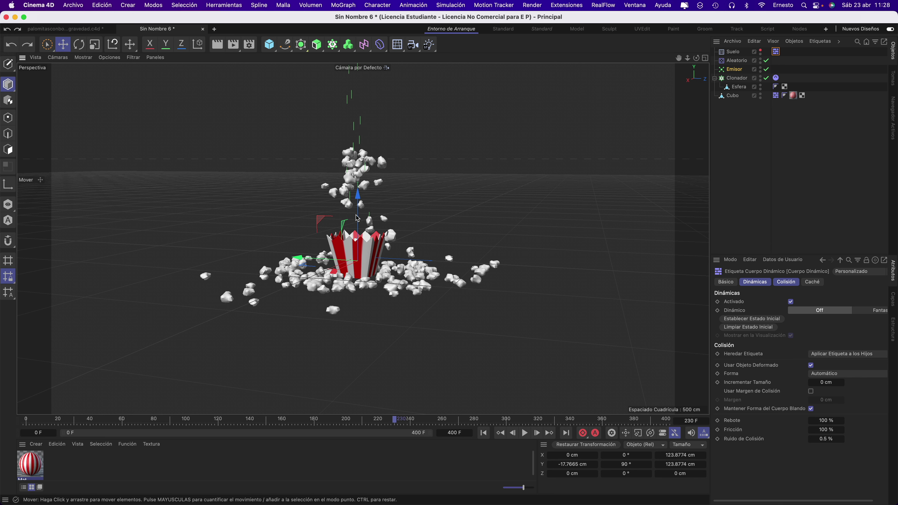
# - Raise Emisor's particle speed to 1119 cm and replay the spill from the start
pyautogui.click(735, 71)
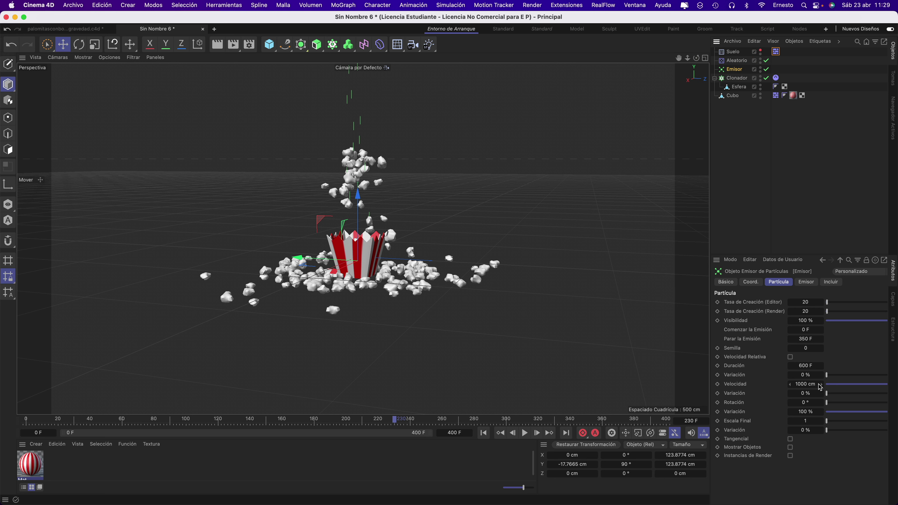
pyautogui.moveTo(820, 383); pyautogui.dragTo(825, 384)
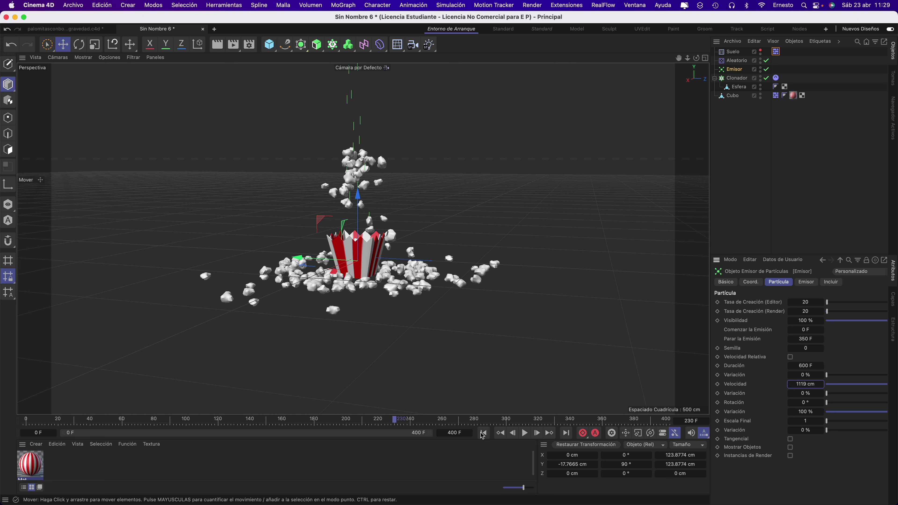
pyautogui.click(484, 433)
pyautogui.click(525, 433)
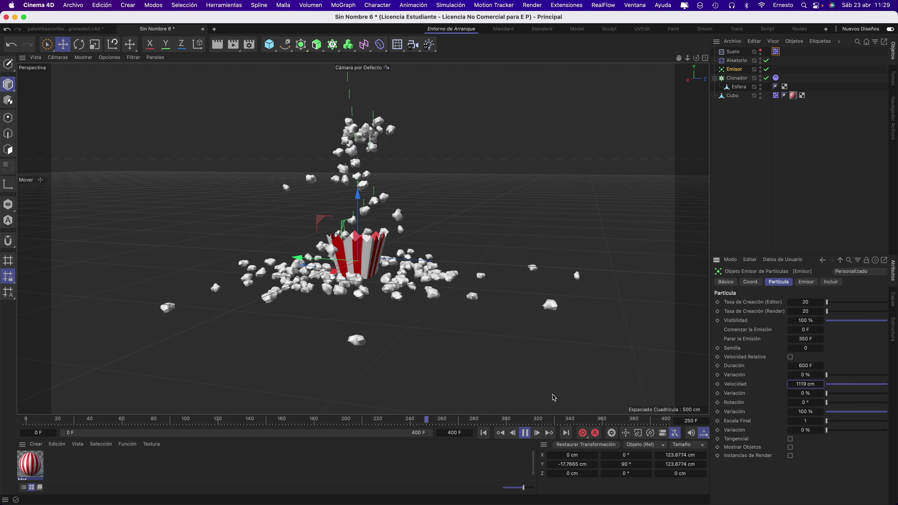
pyautogui.click(524, 432)
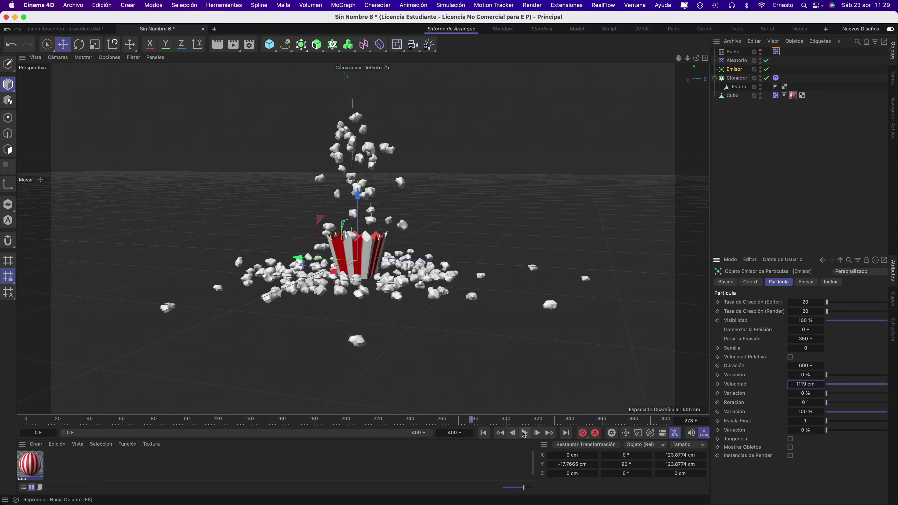
pyautogui.click(775, 78)
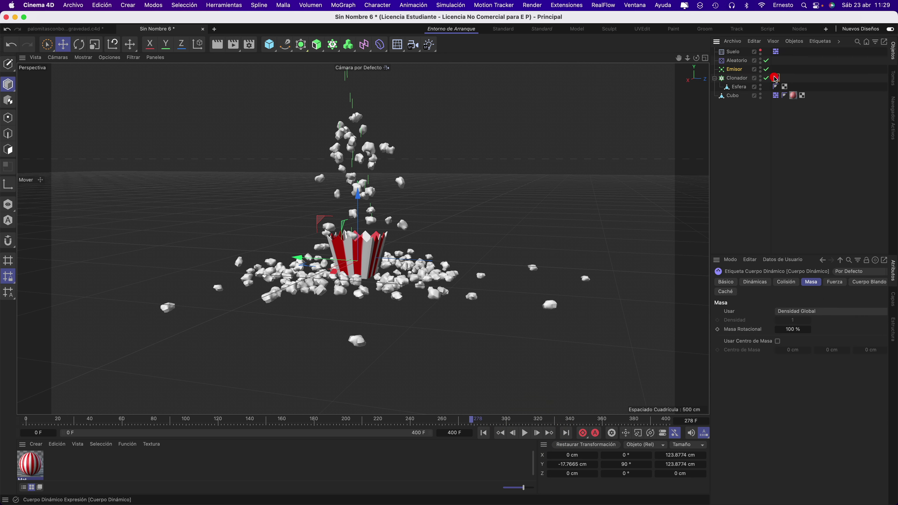
# - Set the Cuerpo Dinámico collision friction to 105%, then 135%, and replay the landing
pyautogui.click(775, 52)
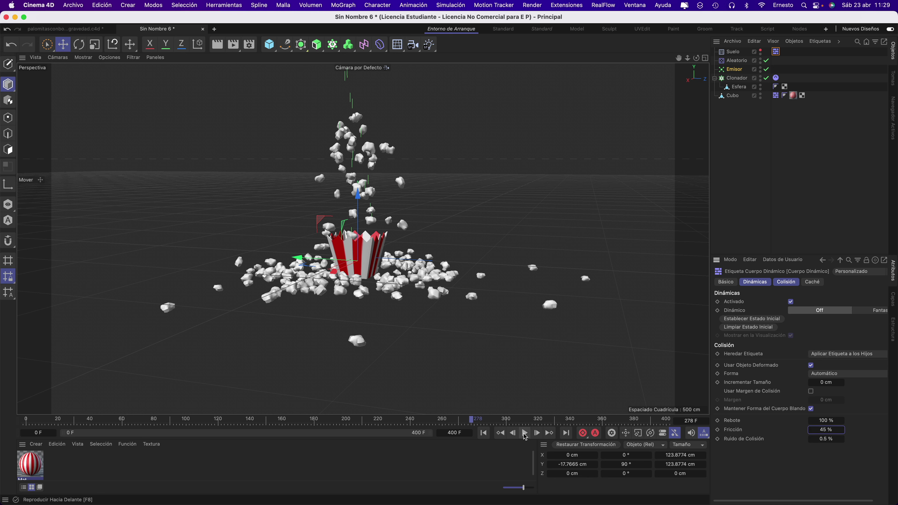
pyautogui.click(525, 433)
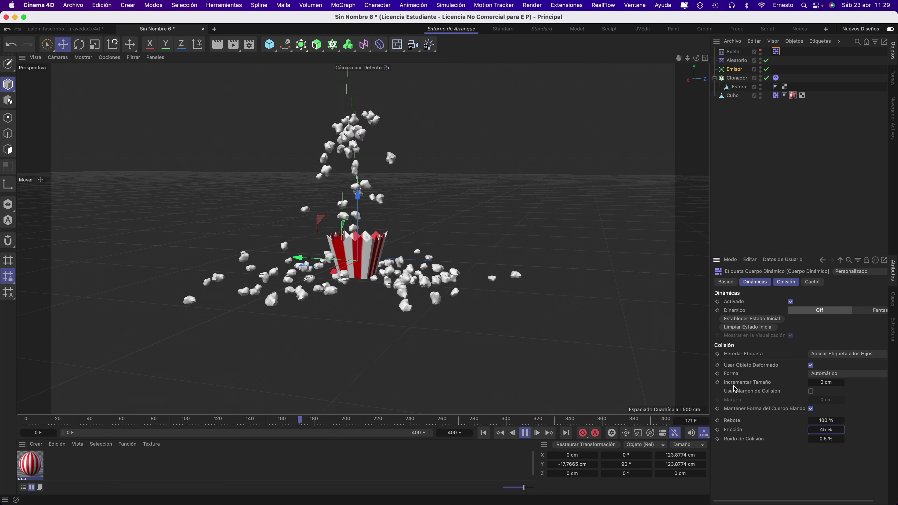
pyautogui.doubleClick(826, 430)
pyautogui.write('105')
pyautogui.press('Return')
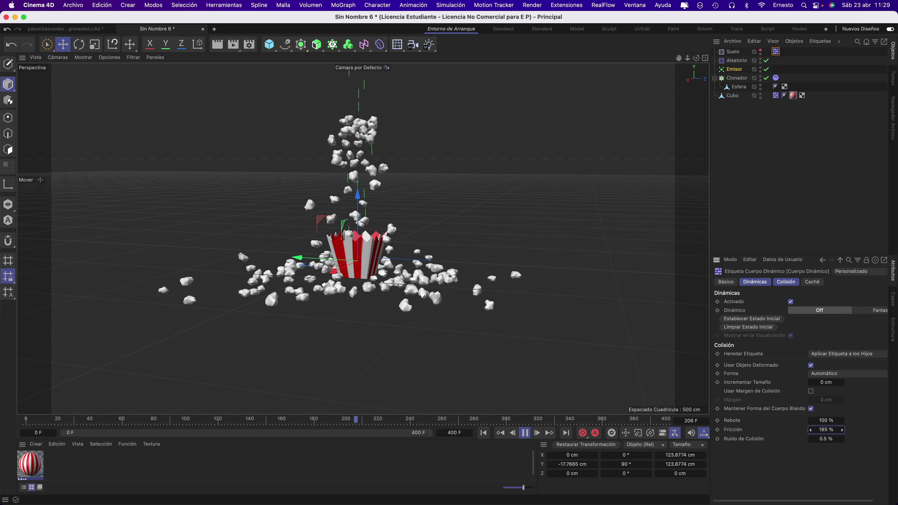
pyautogui.doubleClick(825, 429)
pyautogui.write('135')
pyautogui.press('Return')
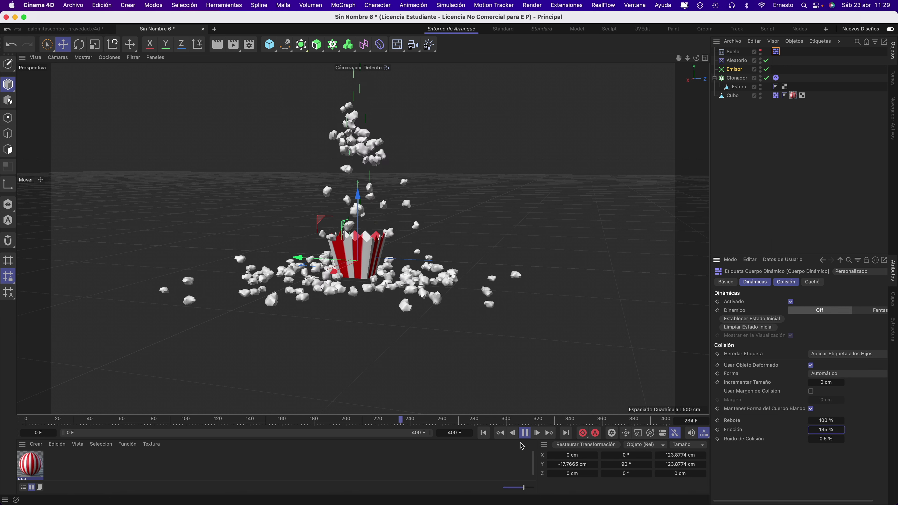
pyautogui.click(483, 433)
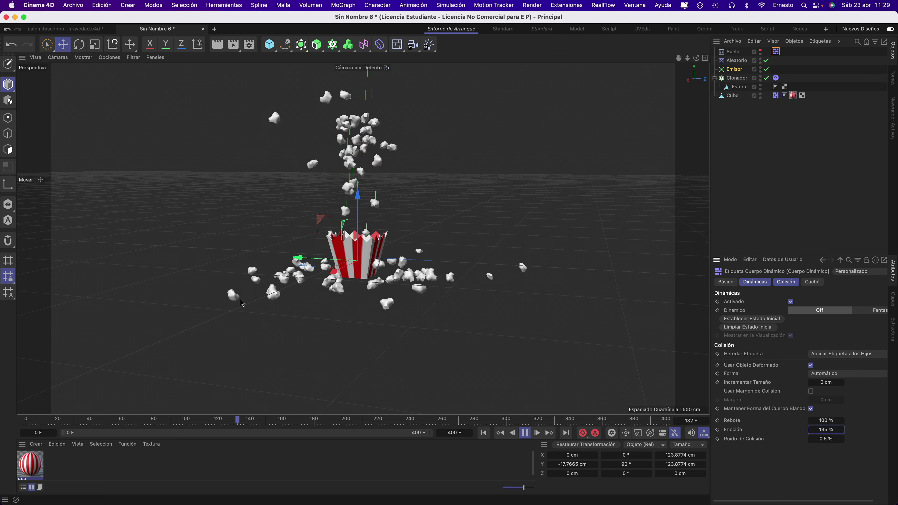
pyautogui.click(824, 430)
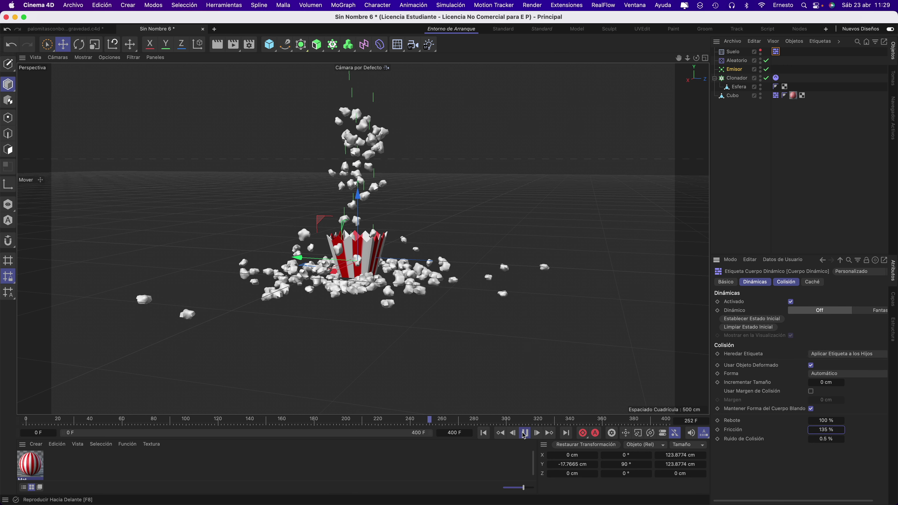
pyautogui.click(524, 433)
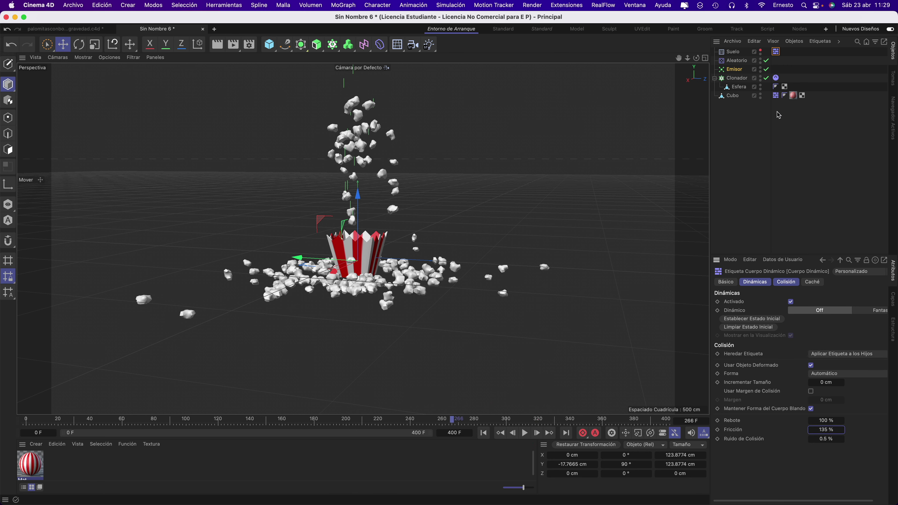
# - Review the popcorn clones' Dynamics and Collision settings while playing the simulation, then rewind
pyautogui.click(775, 79)
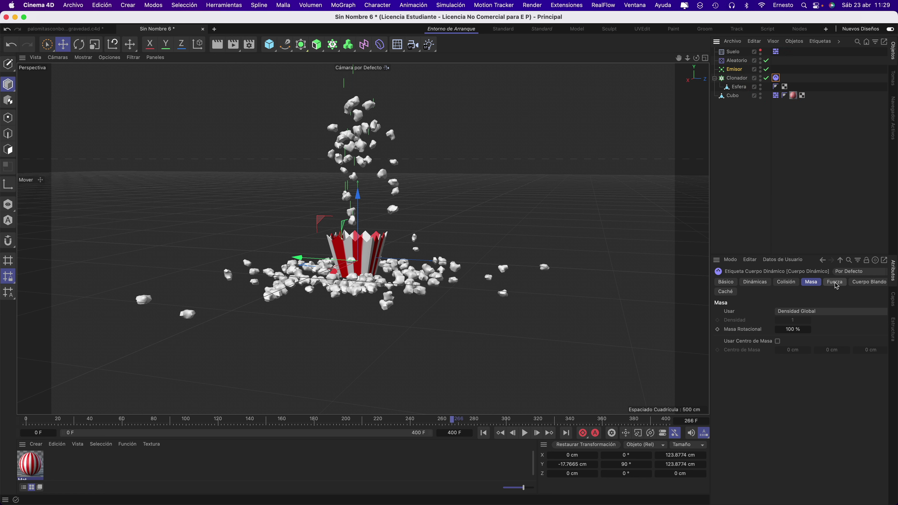
pyautogui.click(753, 282)
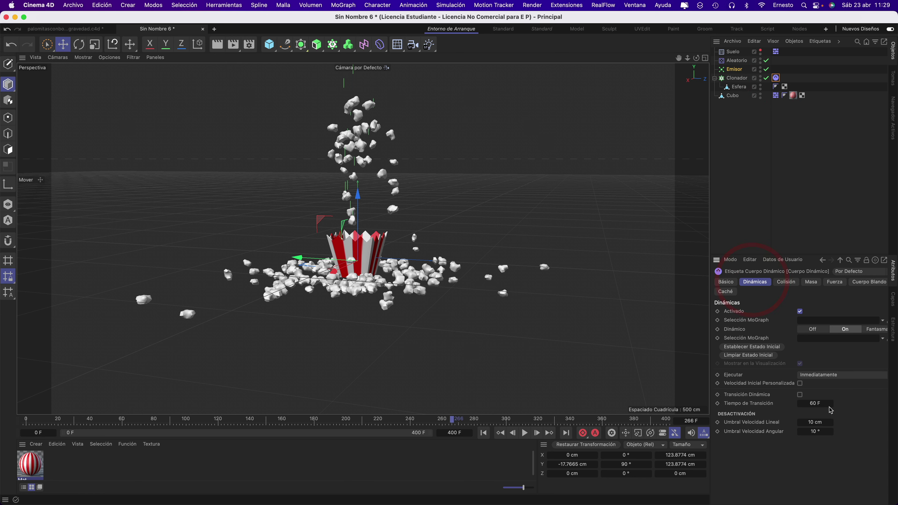
pyautogui.click(786, 282)
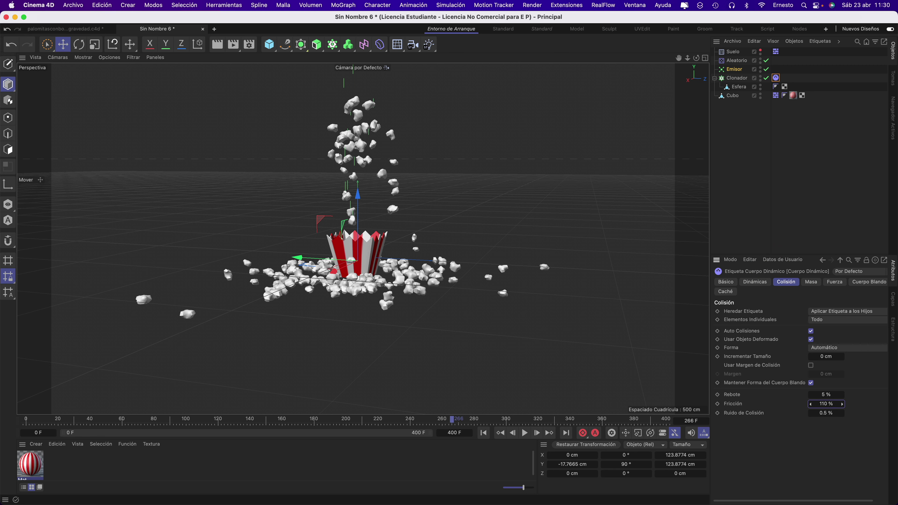
pyautogui.click(523, 433)
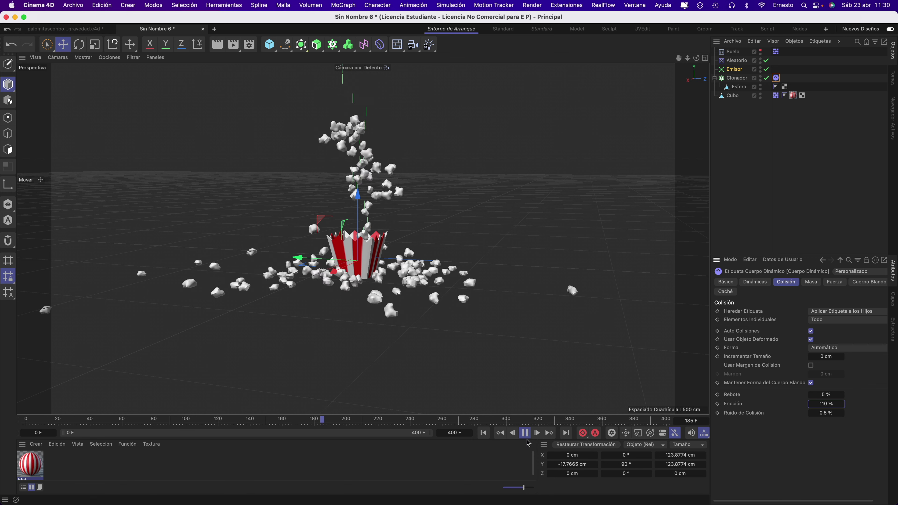
pyautogui.click(525, 434)
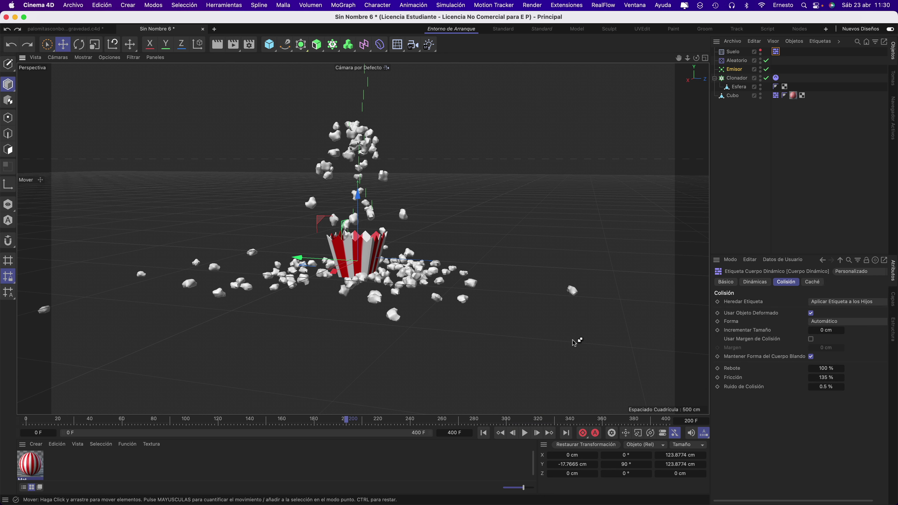
pyautogui.click(484, 433)
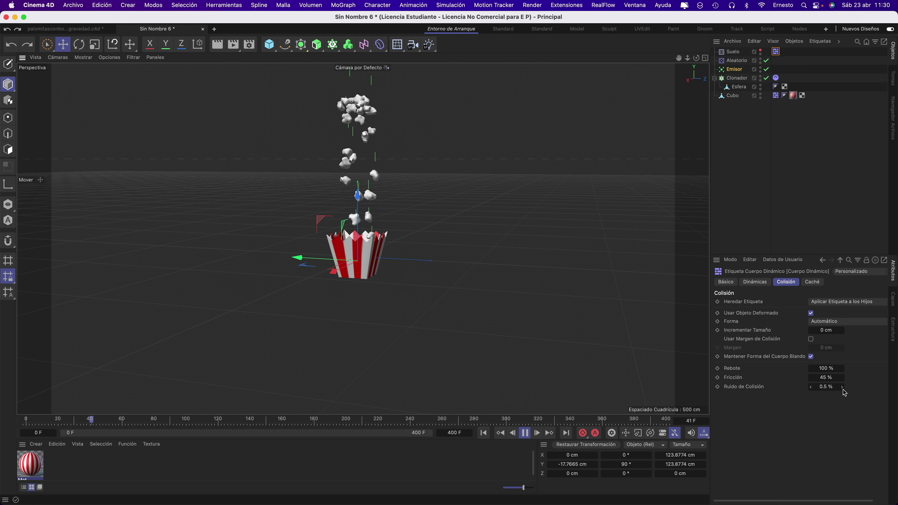
# - Set the friction to 100% and replay the spill from frame 0
pyautogui.click(826, 377)
pyautogui.write('100')
pyautogui.press('Return')
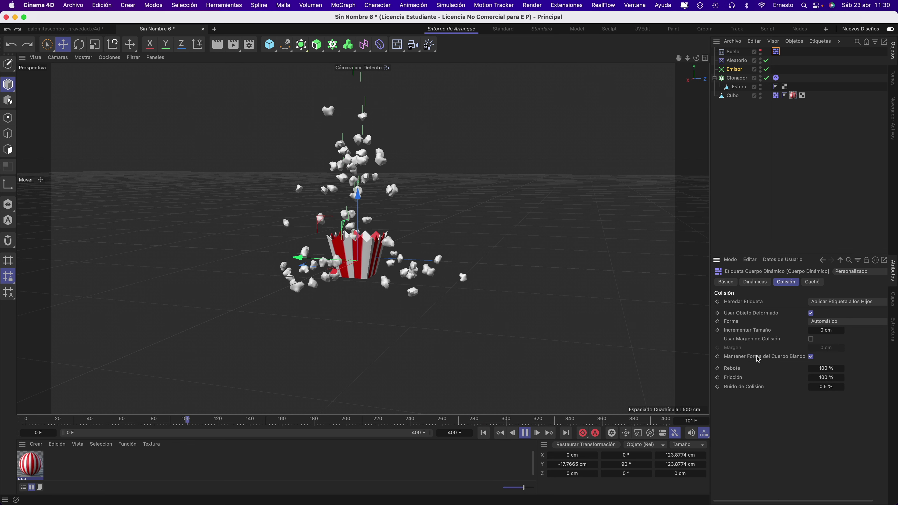
pyautogui.click(521, 434)
pyautogui.click(483, 433)
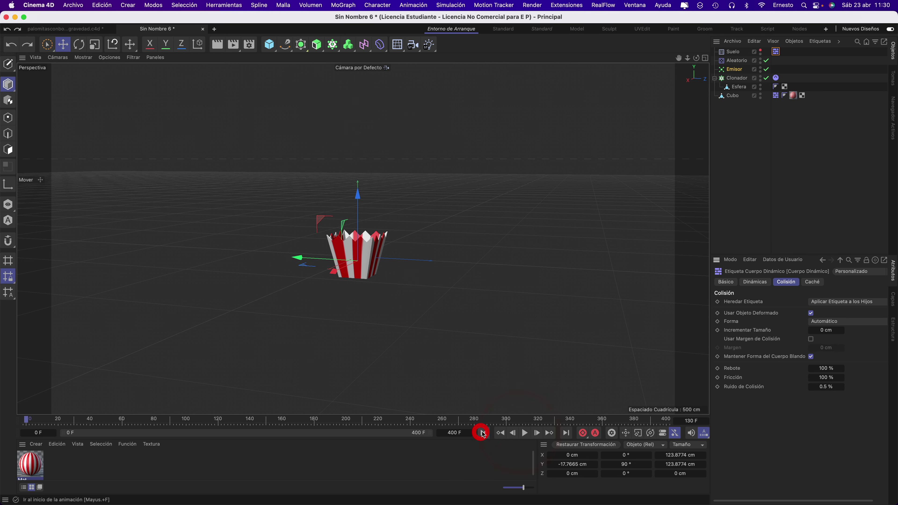
pyautogui.click(525, 431)
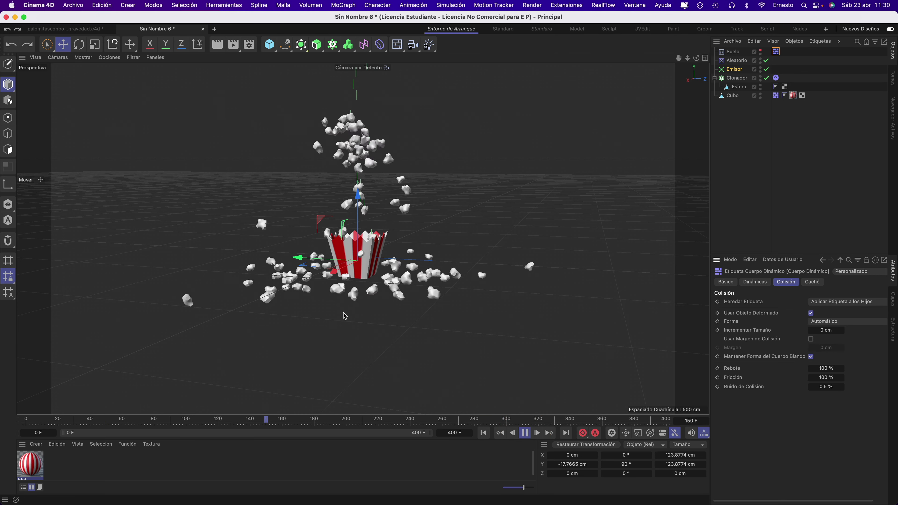
pyautogui.click(440, 282)
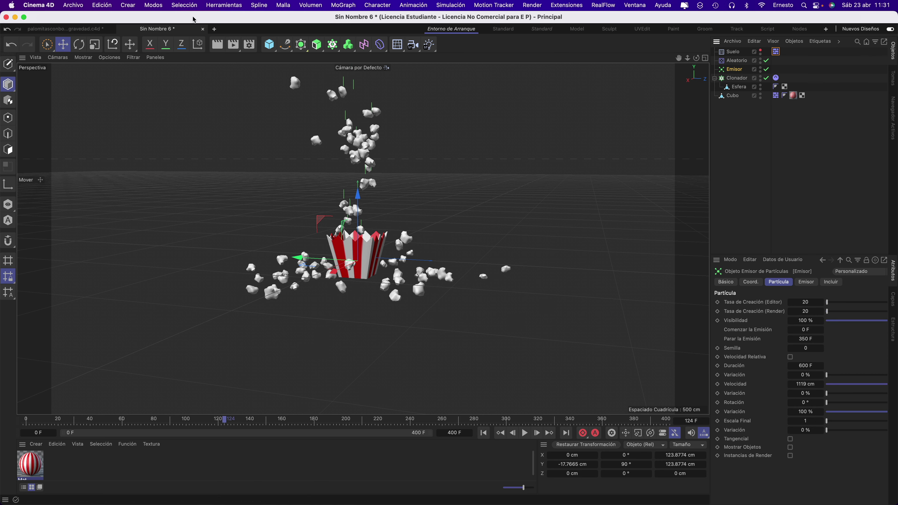
# - Open the Project Settings at the Bullet dynamics page
pyautogui.click(101, 5)
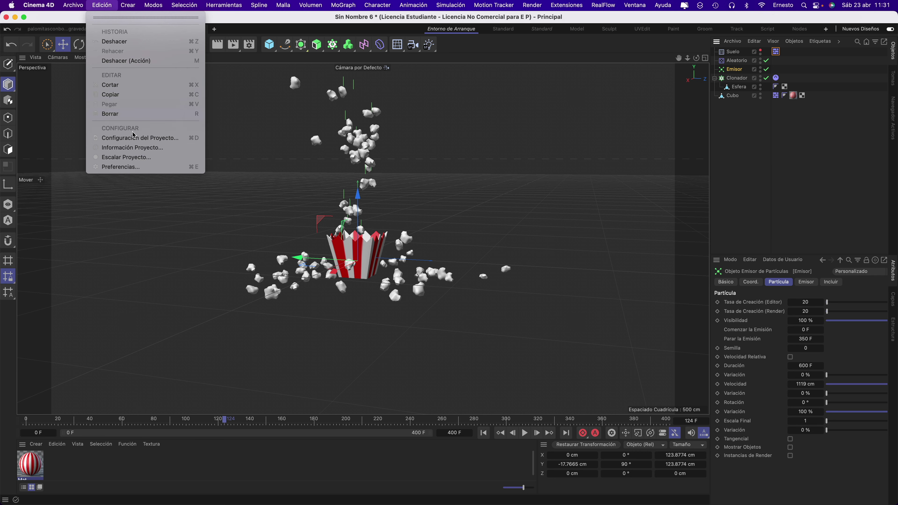
pyautogui.click(127, 138)
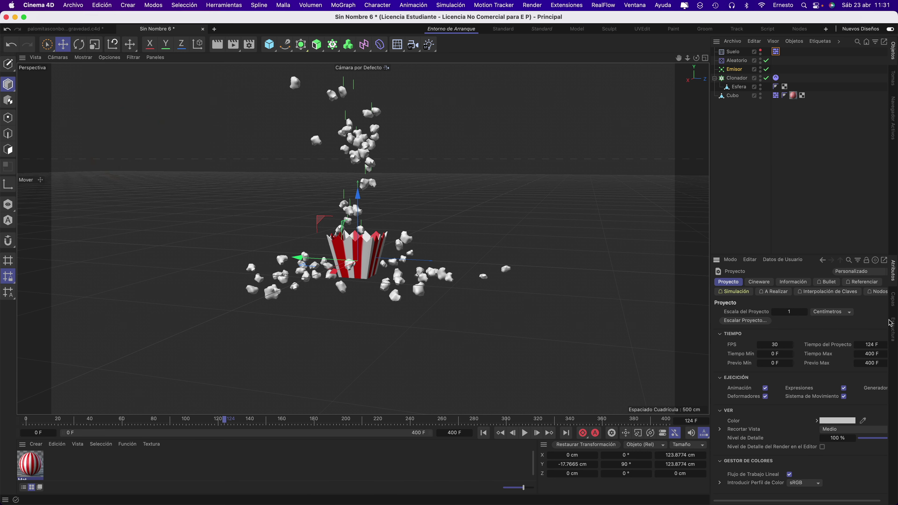
pyautogui.click(828, 283)
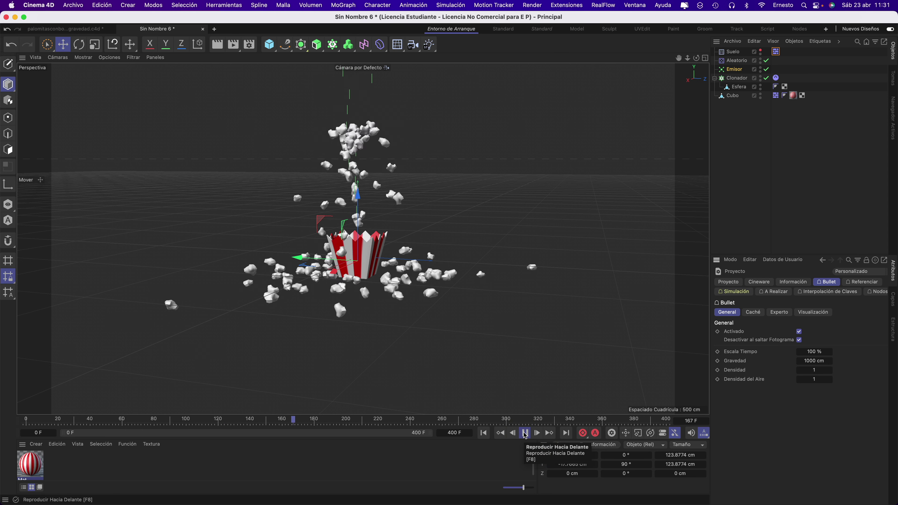
# - Scrub to frame 351 to confirm gravity is back at 1000 cm, then rewind to start
pyautogui.click(524, 433)
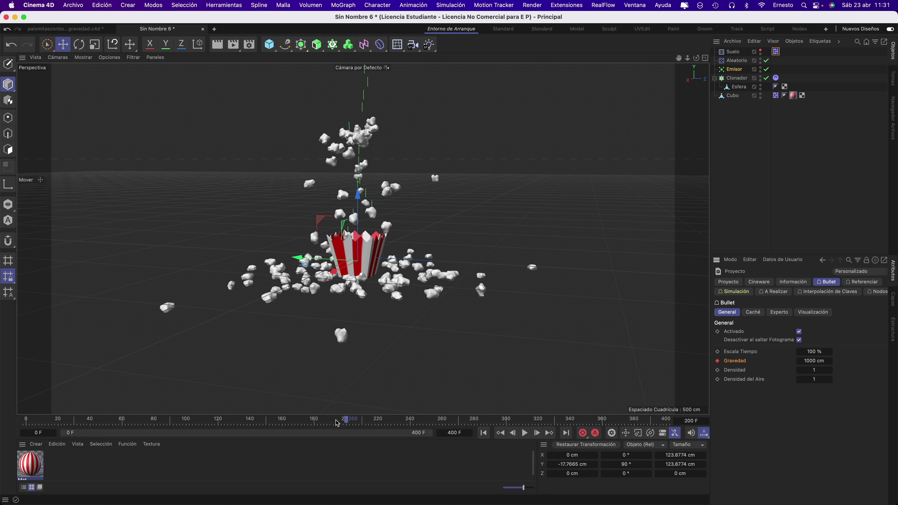
pyautogui.moveTo(348, 421); pyautogui.dragTo(476, 426)
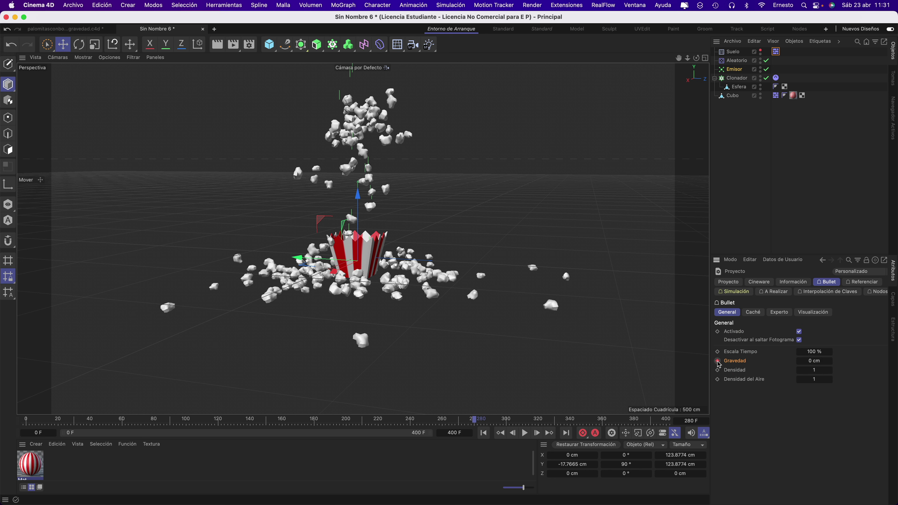
pyautogui.moveTo(476, 421); pyautogui.dragTo(556, 422)
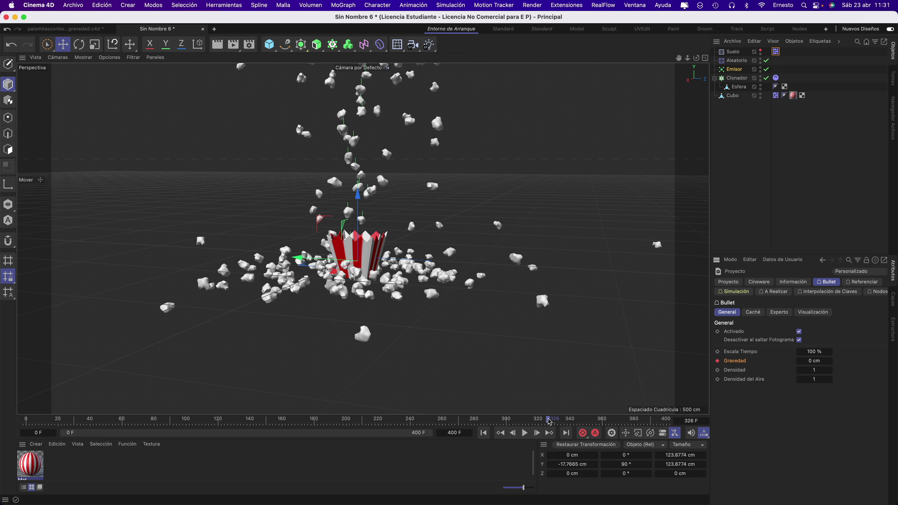
pyautogui.moveTo(550, 422); pyautogui.dragTo(593, 422)
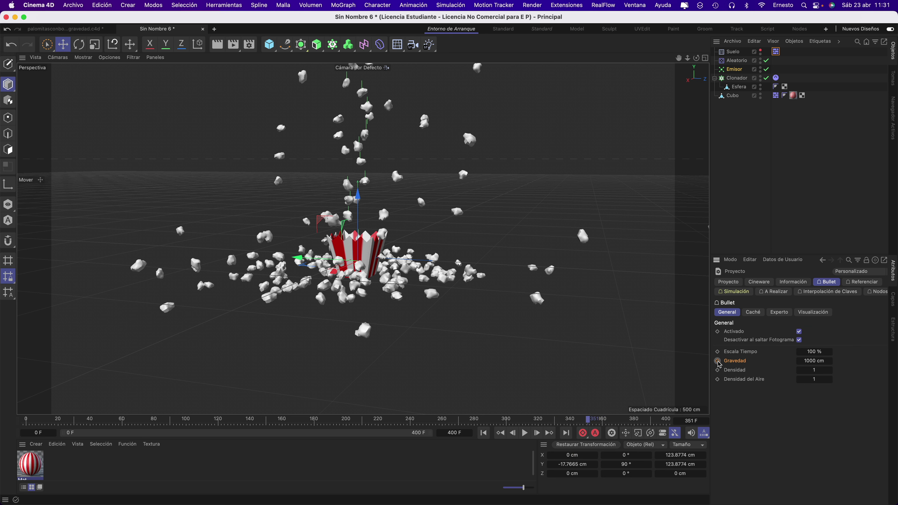
pyautogui.click(487, 434)
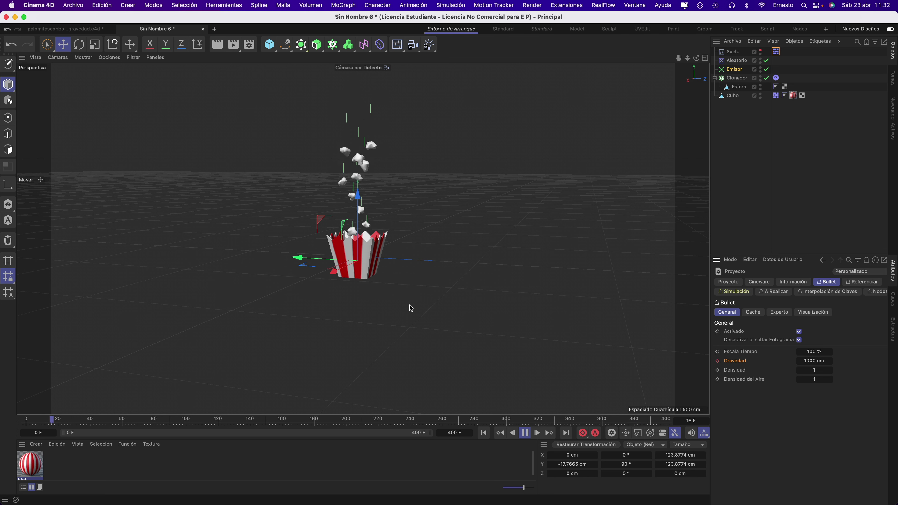
# - Lengthen the animation to 500 frames and replay the popcorn falling
pyautogui.moveTo(452, 431); pyautogui.dragTo(455, 431)
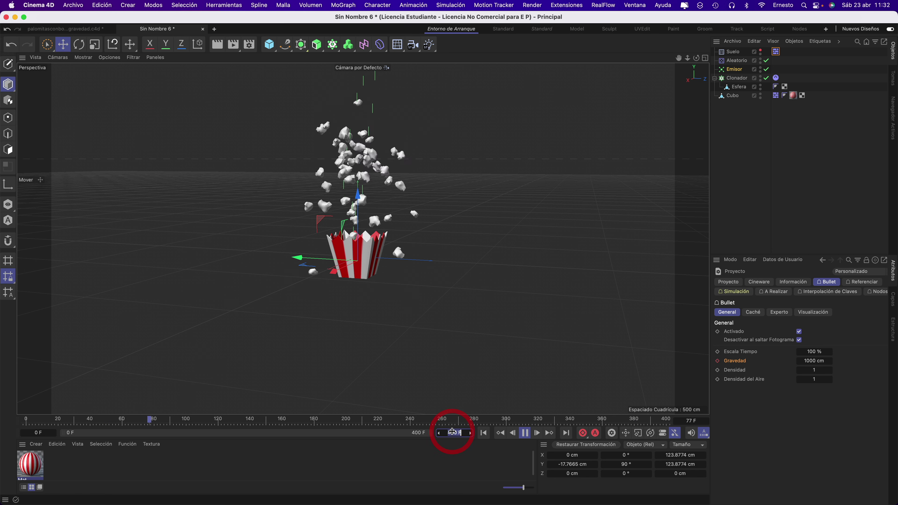
pyautogui.write('500')
pyautogui.click(396, 311)
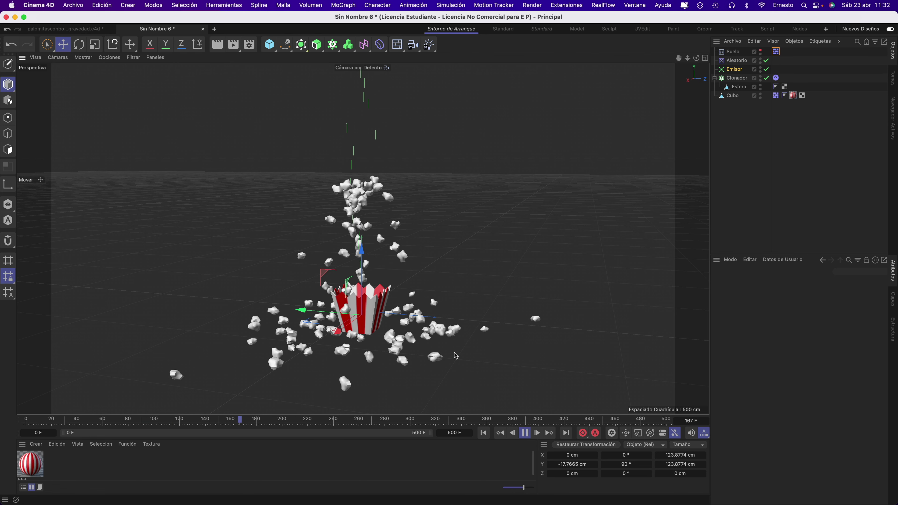
pyautogui.click(524, 432)
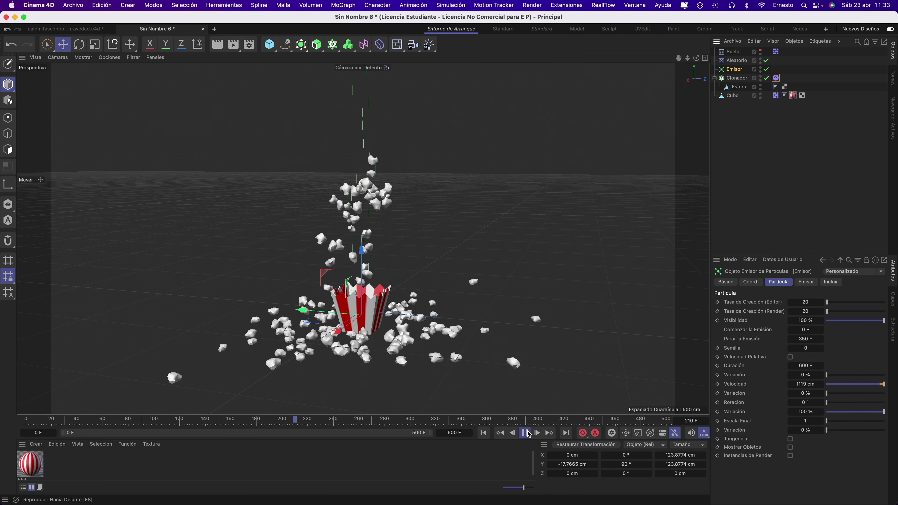
pyautogui.click(525, 432)
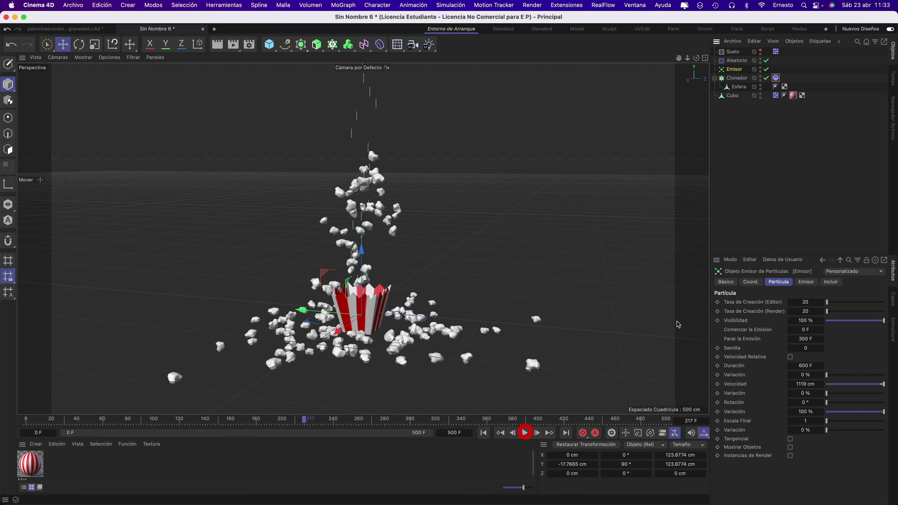
# - Check the clones' Cuerpo Dinámico collision Forma stays Automático while playback reaches frame 281
pyautogui.click(775, 77)
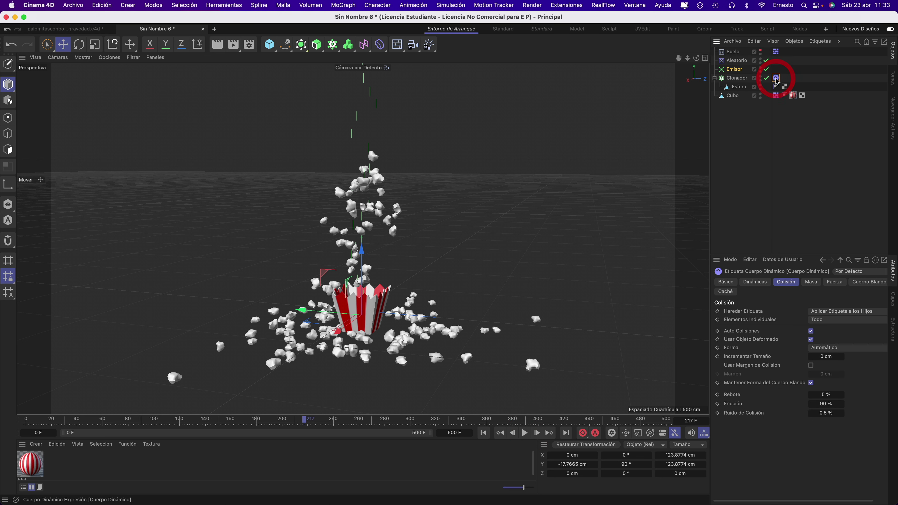
pyautogui.click(825, 352)
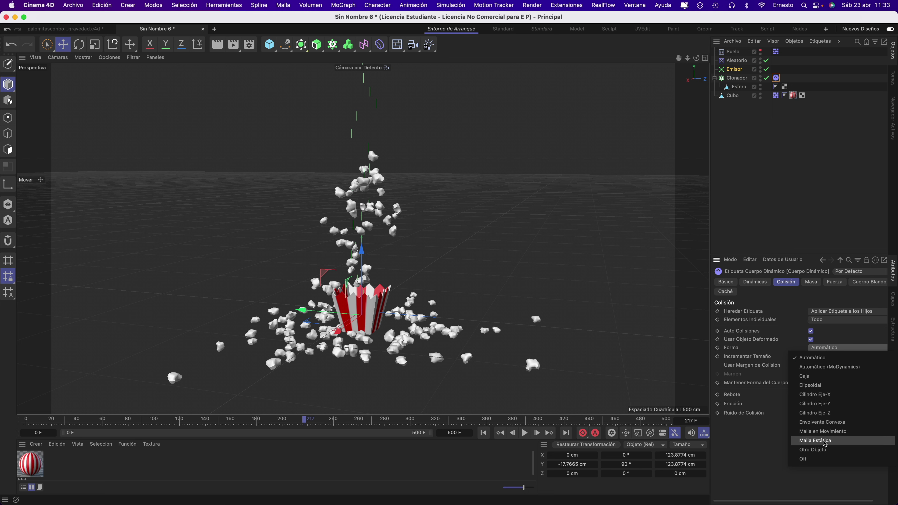
pyautogui.press('Escape')
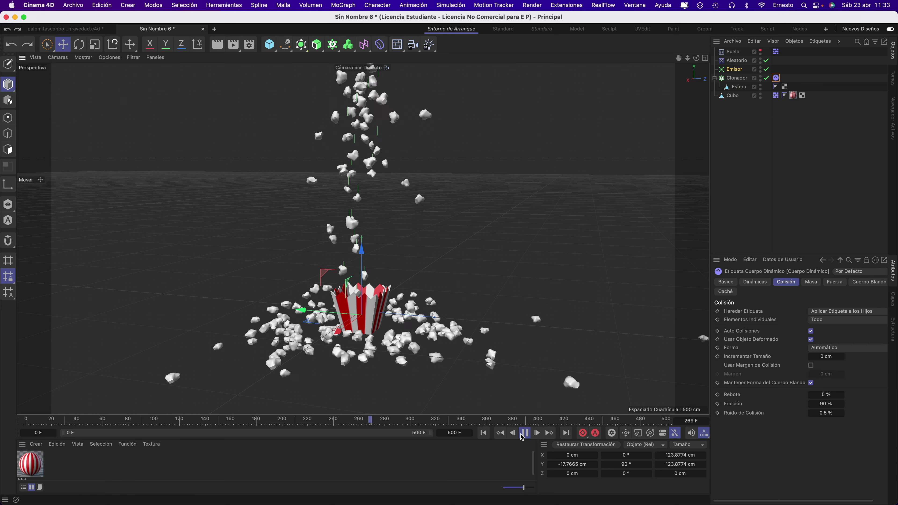
pyautogui.click(525, 432)
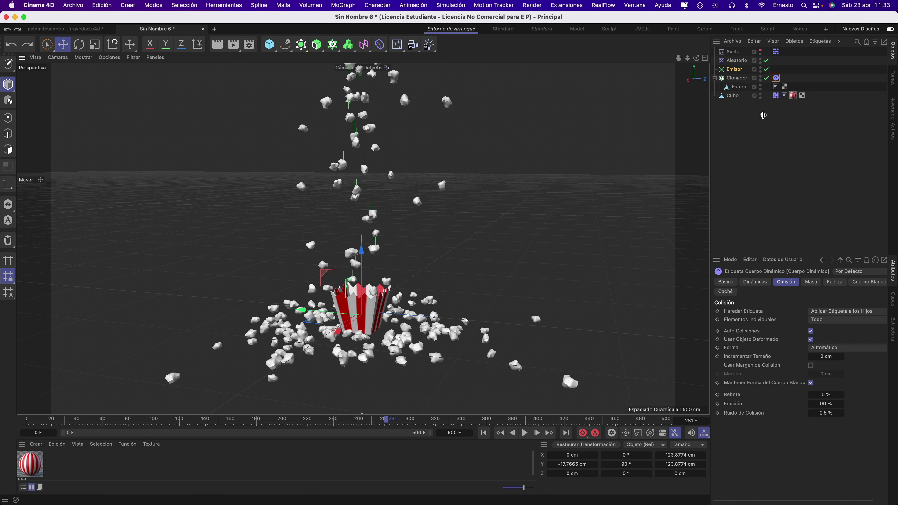
# - Open the project's Bullet settings and the Hoja de Claves dope sheet
pyautogui.click(102, 5)
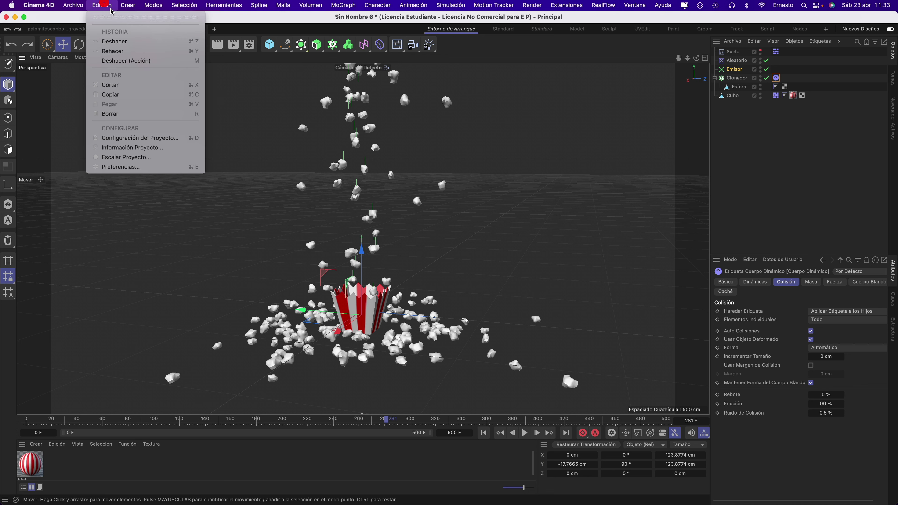
pyautogui.click(128, 137)
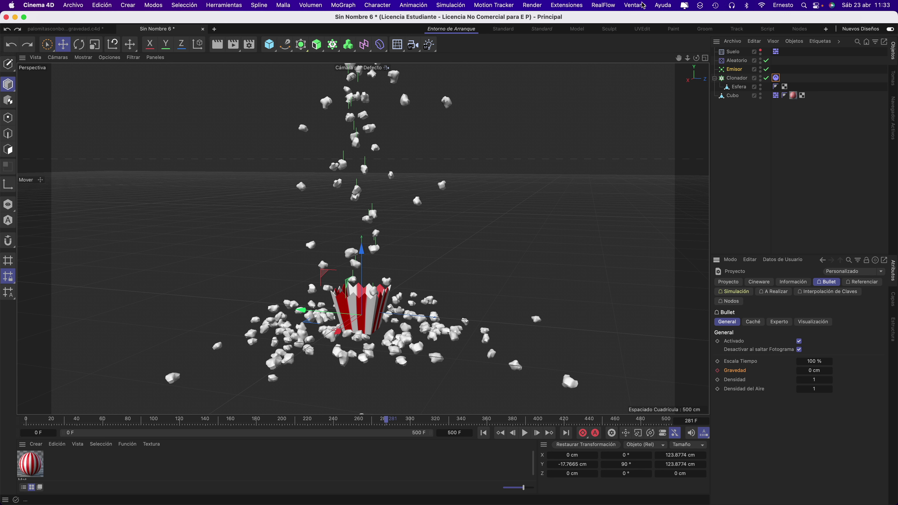
pyautogui.click(635, 6)
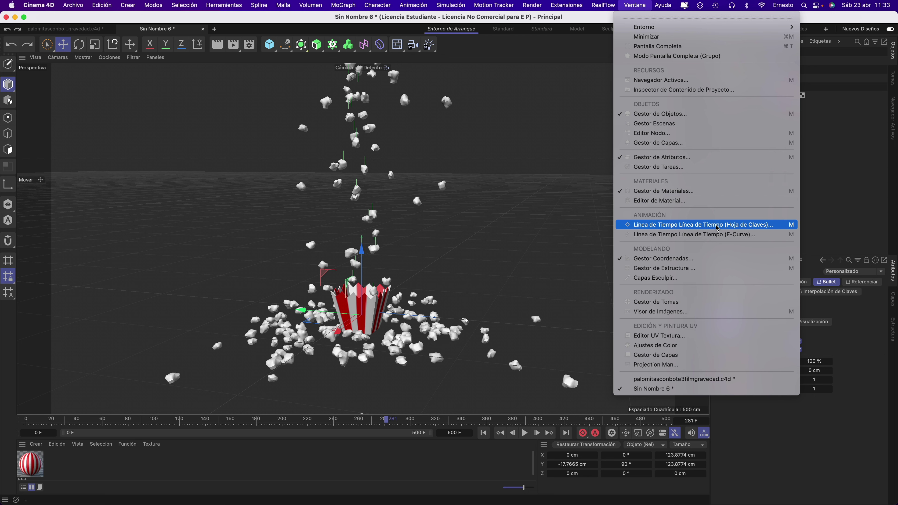
pyautogui.click(698, 227)
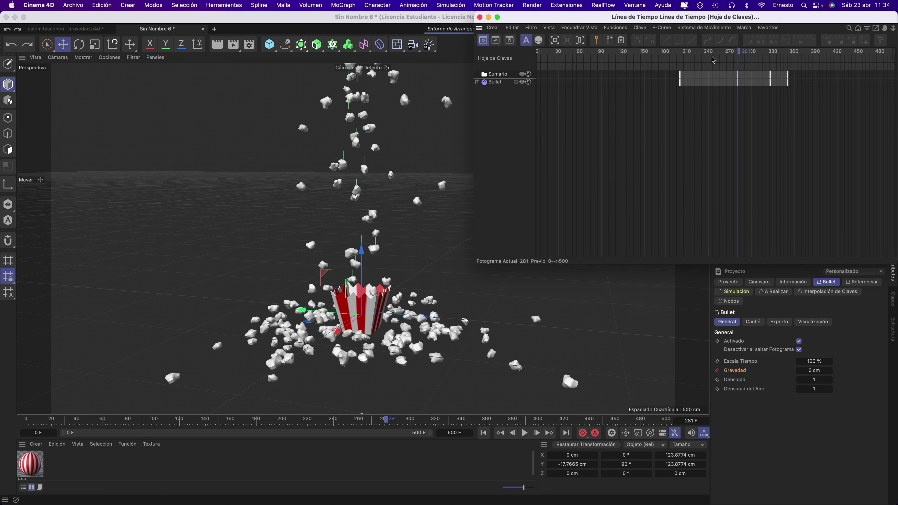
# - Shift the Bullet Gravedad keys so the 1000 cm key lands at frame 336
pyautogui.click(476, 82)
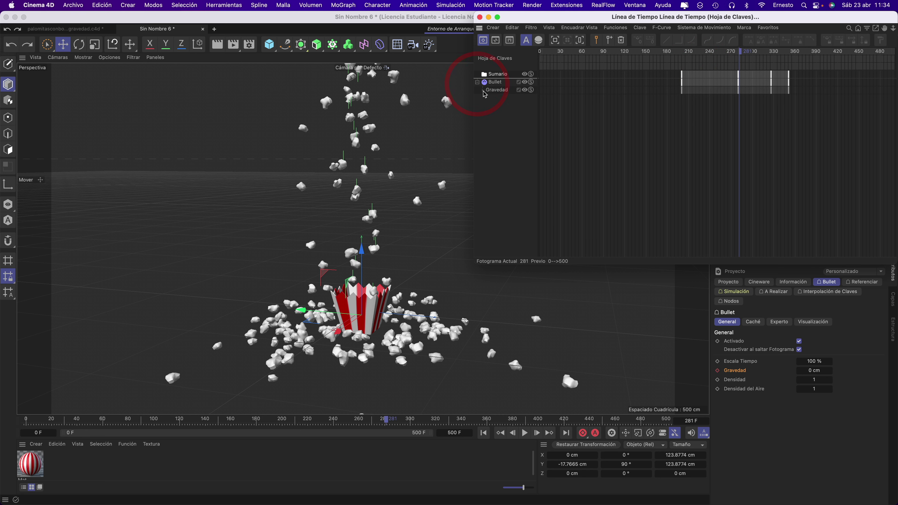
pyautogui.click(495, 93)
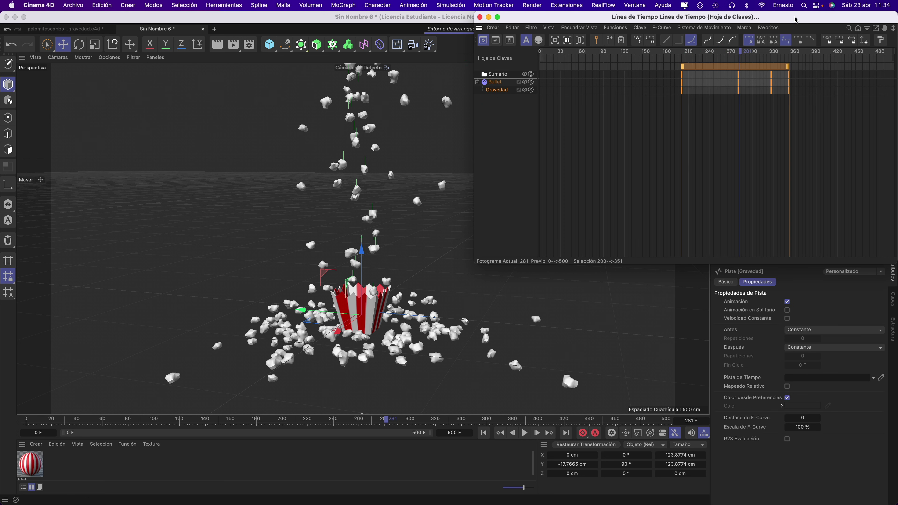
pyautogui.moveTo(795, 19); pyautogui.dragTo(629, 65)
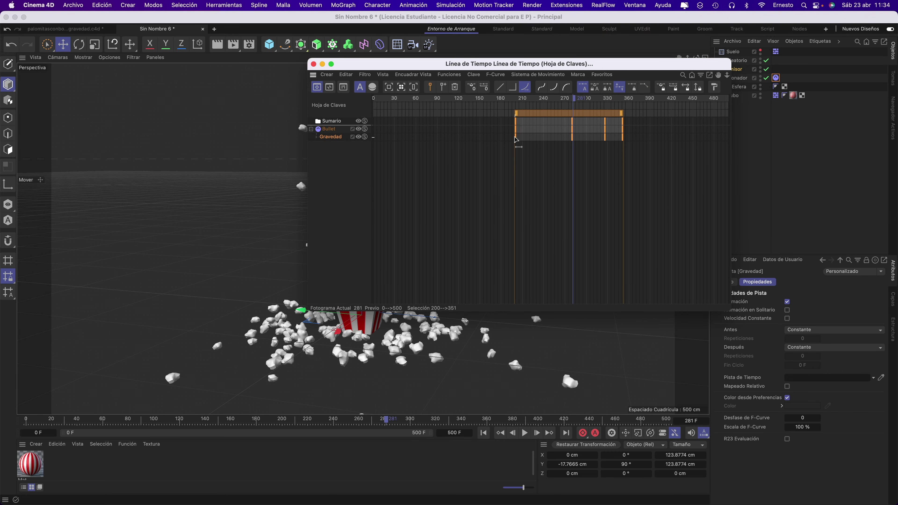
pyautogui.moveTo(515, 139); pyautogui.dragTo(521, 139)
pyautogui.click(525, 142)
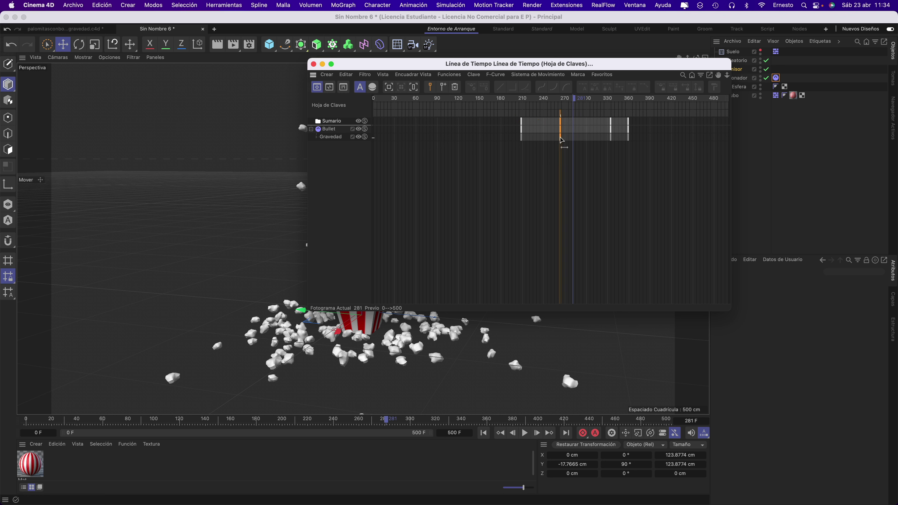
pyautogui.click(560, 139)
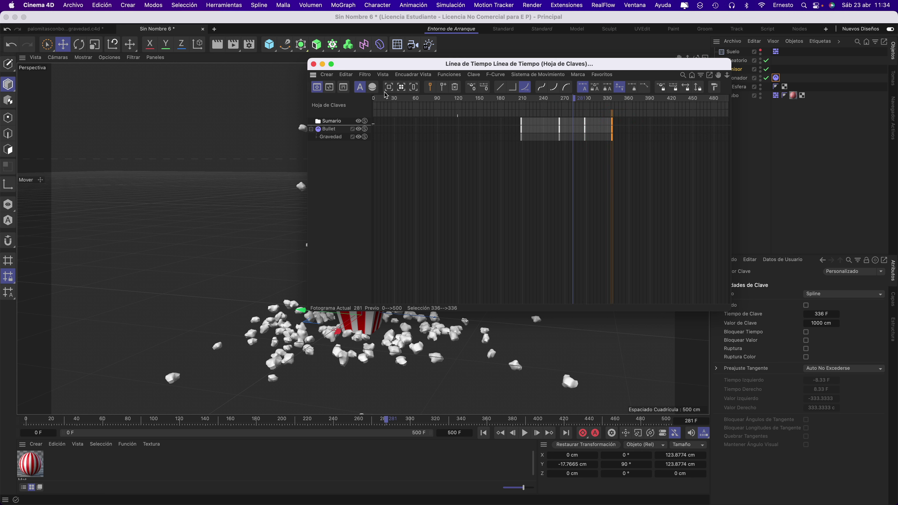
pyautogui.click(313, 64)
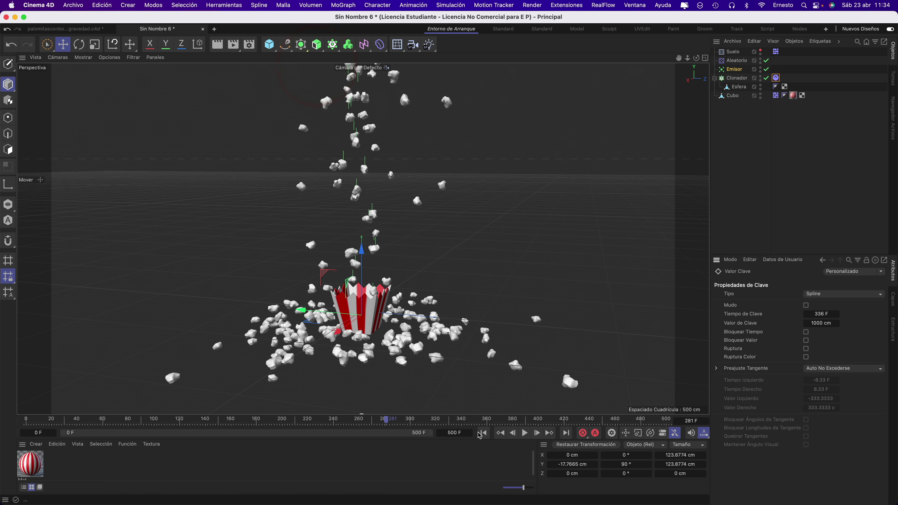
# - Rewind the popcorn simulation to frame 0 to replay the retimed gravity
pyautogui.click(495, 435)
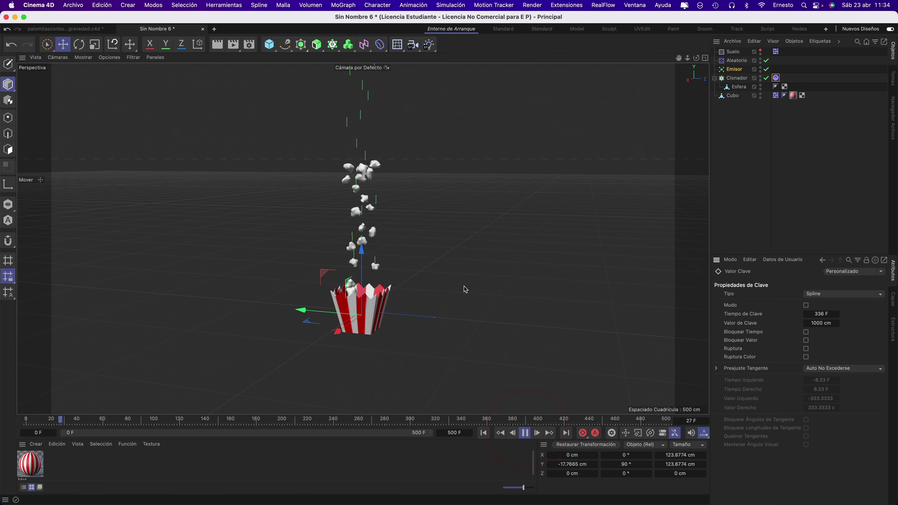